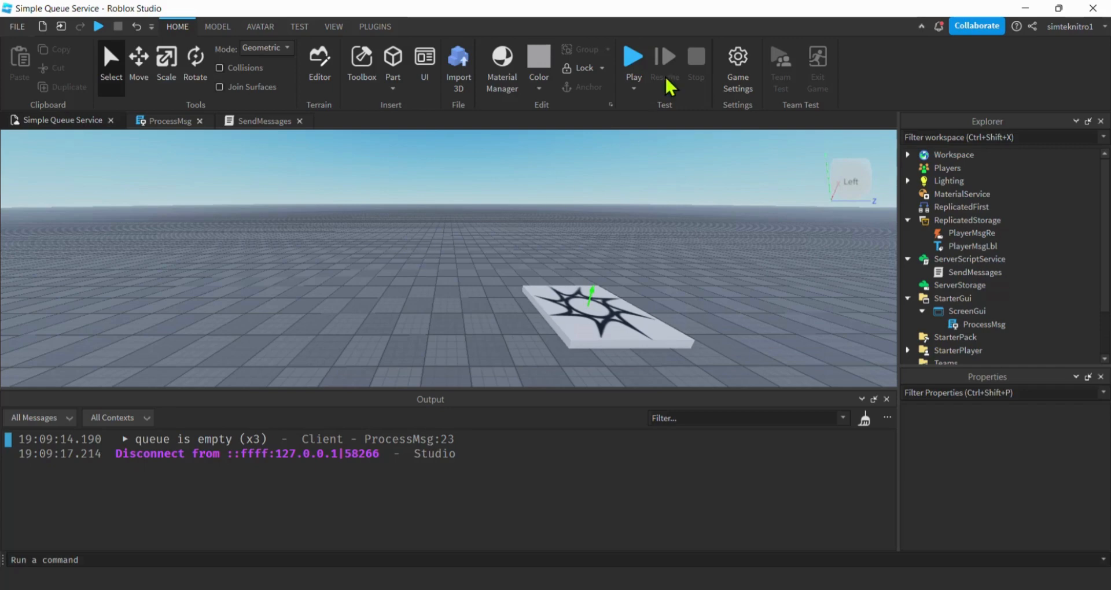
Step: Play-test the finished Simple Queue Service place before starting a new one
left_click(633, 57)
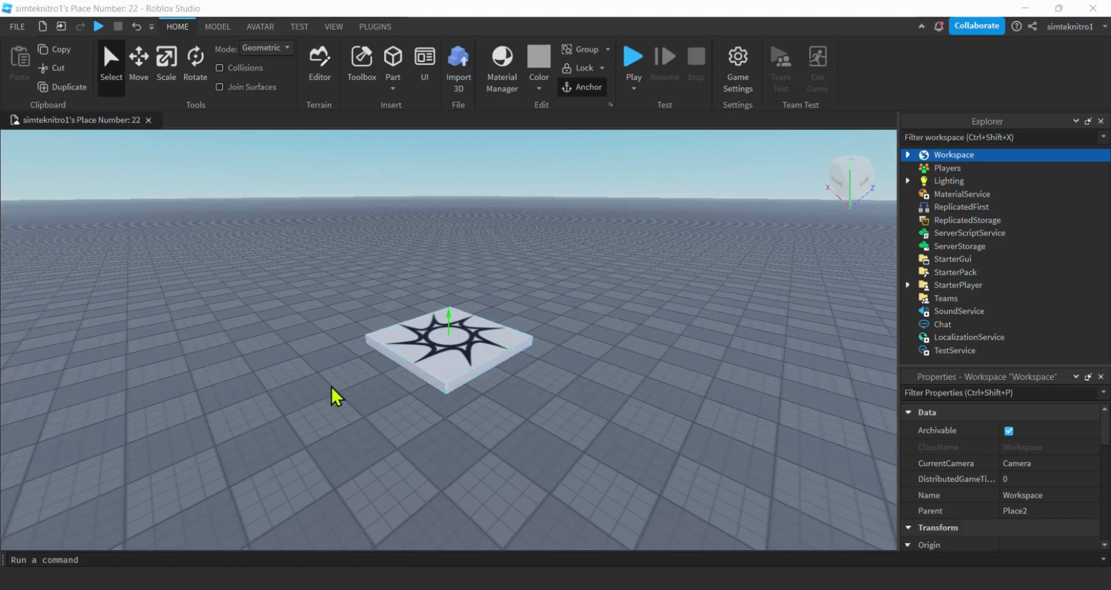
Step: Insert a RemoteEvent named InfoMsgRe into ReplicatedStorage, then select ServerScriptService
left_click(968, 220)
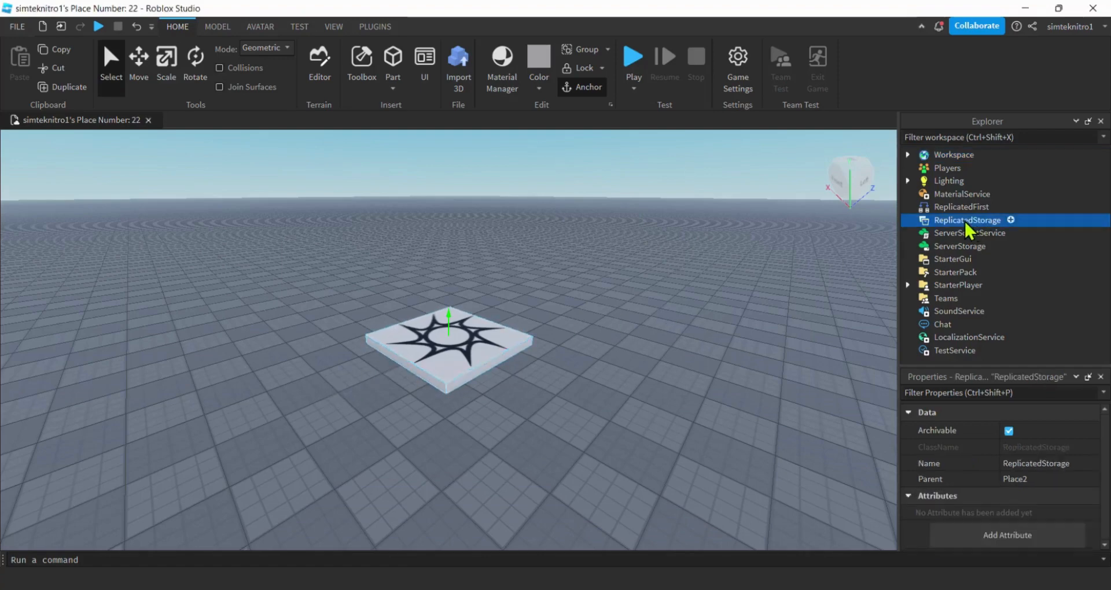
left_click(1011, 221)
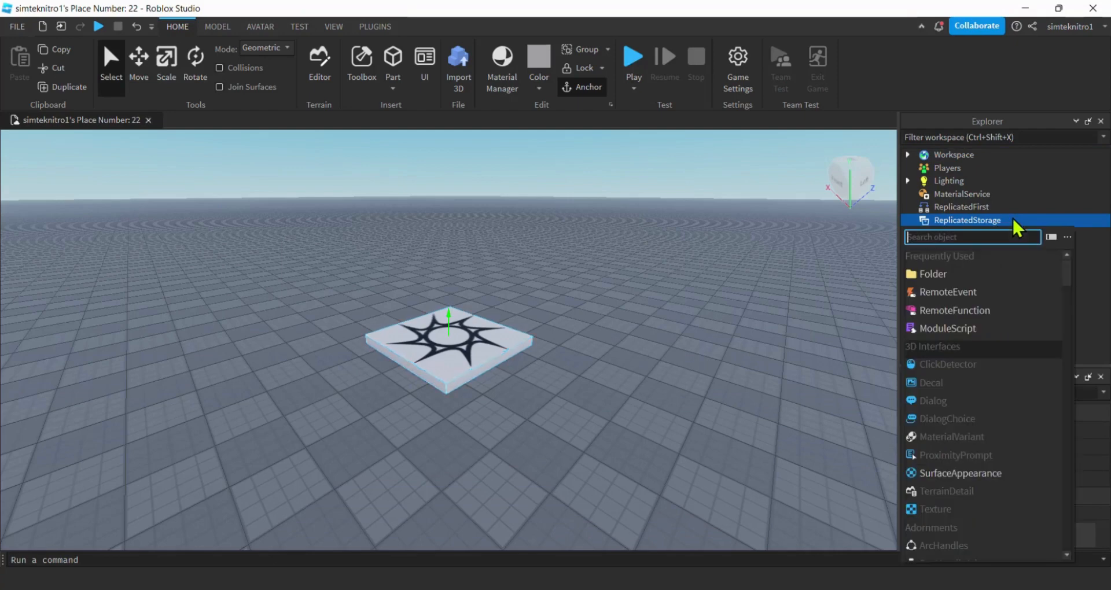
left_click(948, 291)
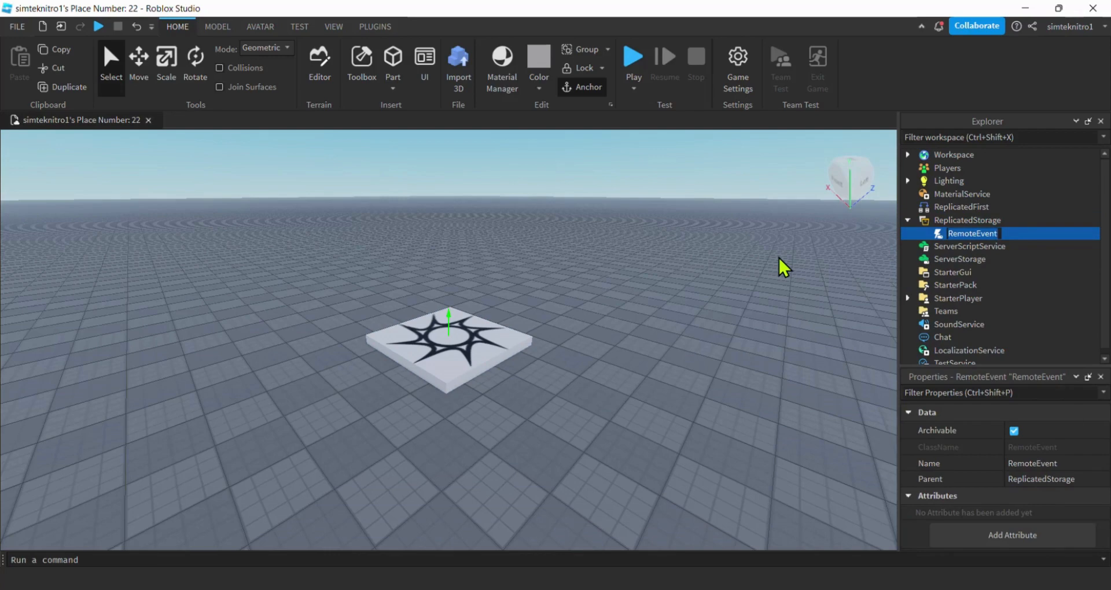
type("Info")
type("MsgRe")
key("Return")
left_click(959, 246)
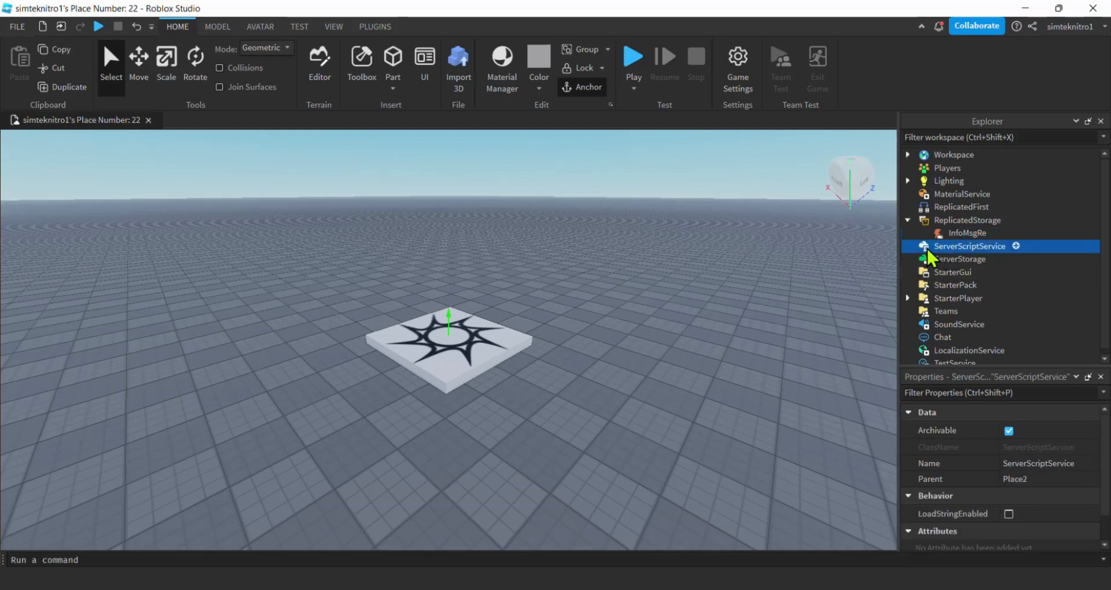
Step: Insert a Script under ServerScriptService and rename it MsgGen
left_click(1016, 247)
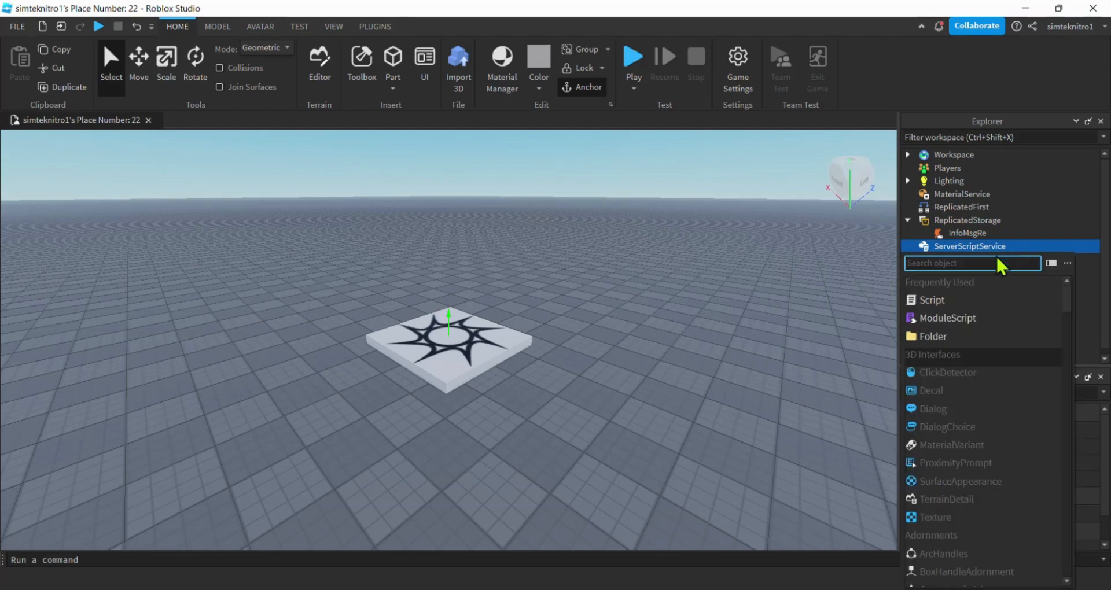
left_click(949, 299)
double_click(958, 260)
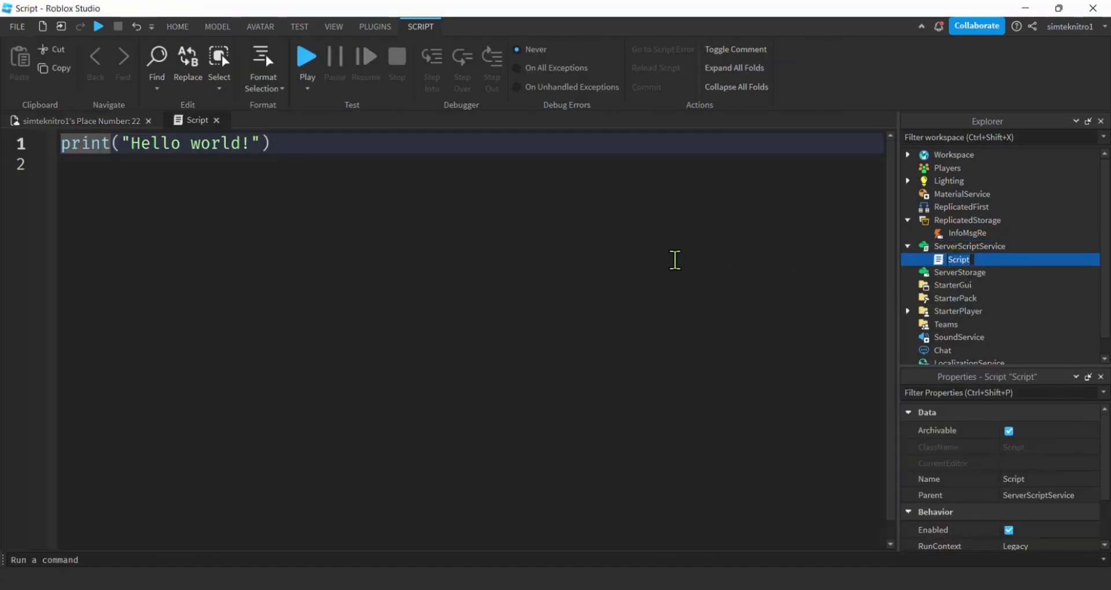
type("MsgGen")
key("Return")
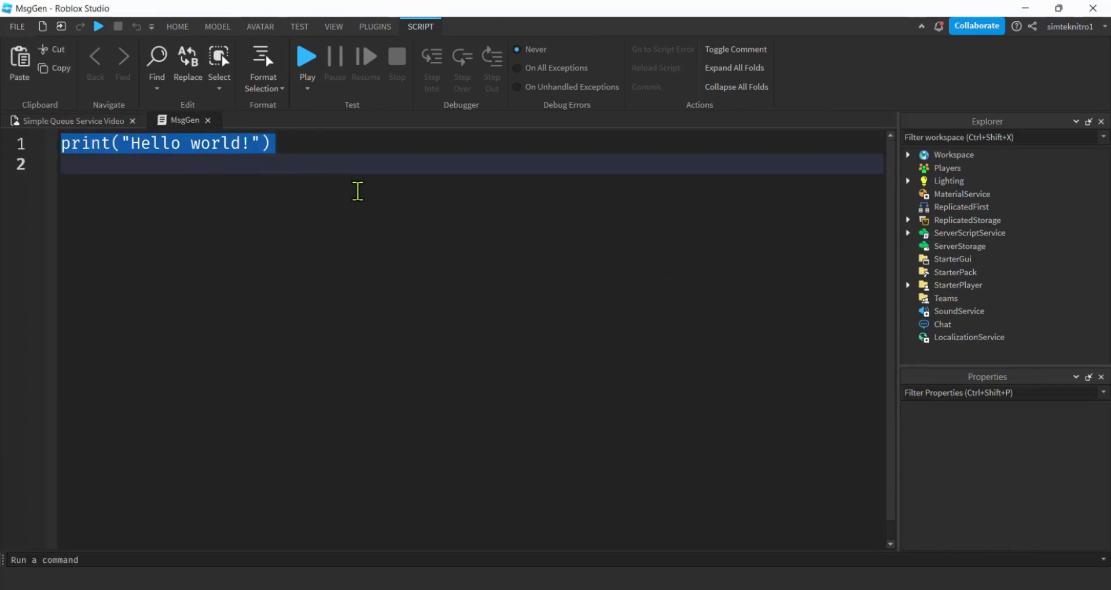
type("local rs = ")
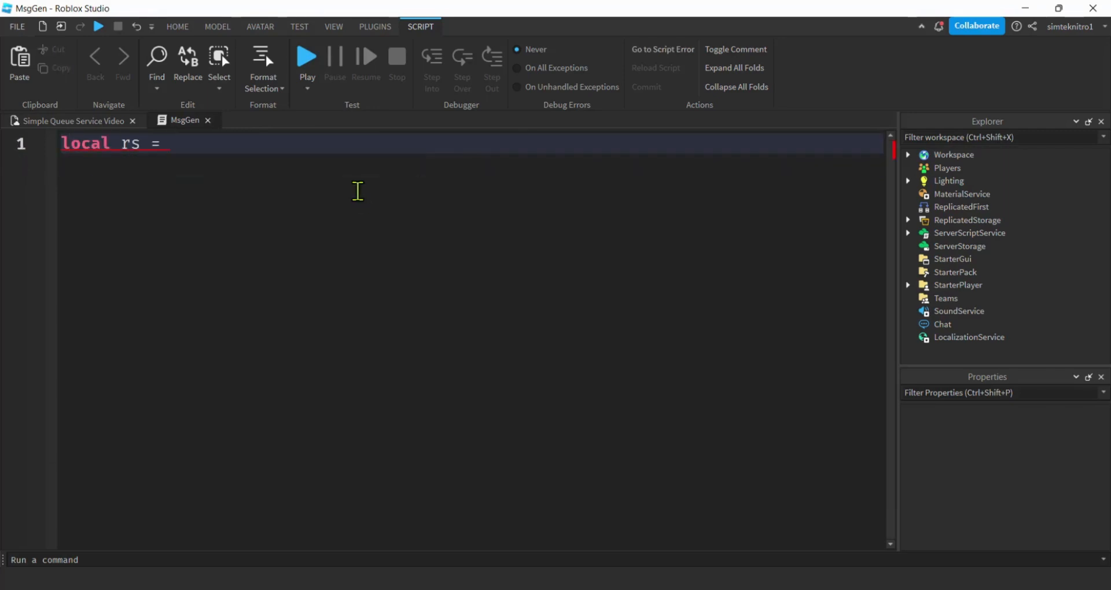
type("game:Get")
Step: Write lines getting ReplicatedStorage and waiting for the InfoMsgRe RemoteEvent
key("Tab")
type("\"R")
key("Tab")
key("End")
key("Return")
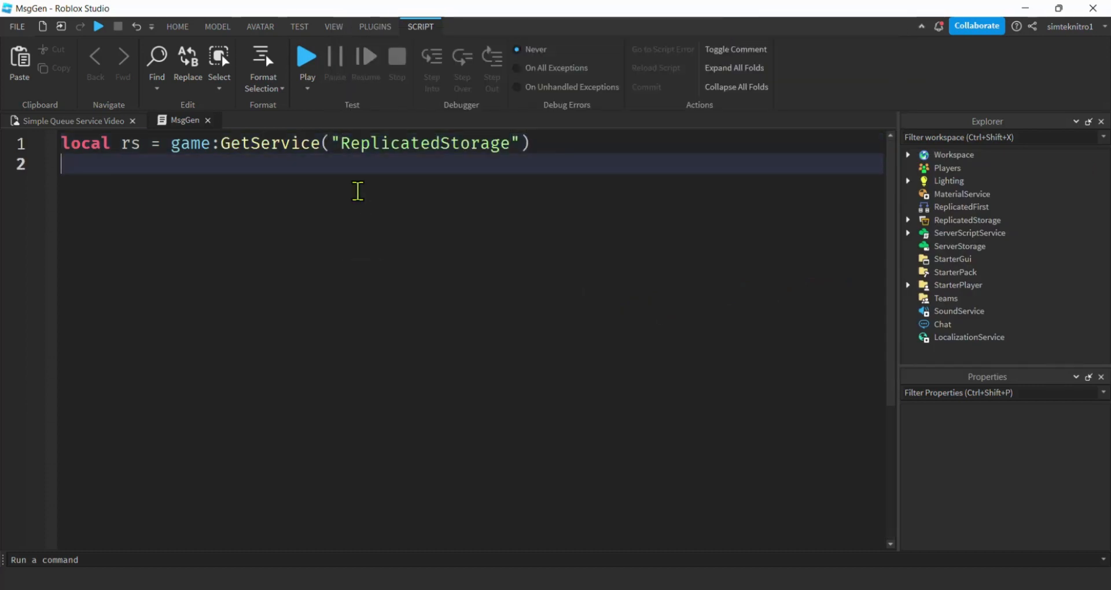
type("local ")
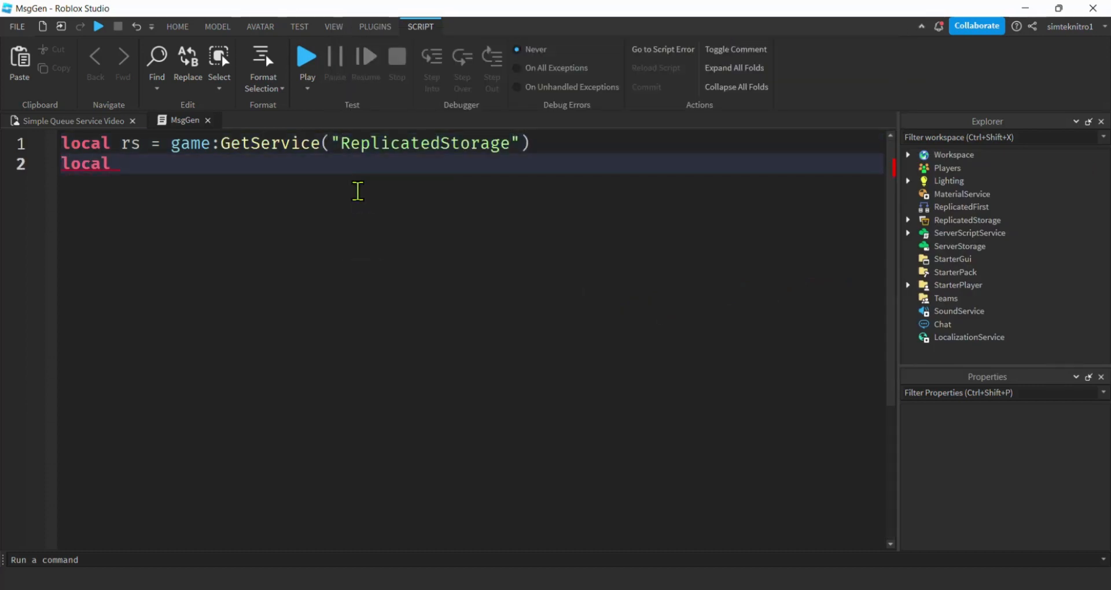
type("infoMsgRe = ")
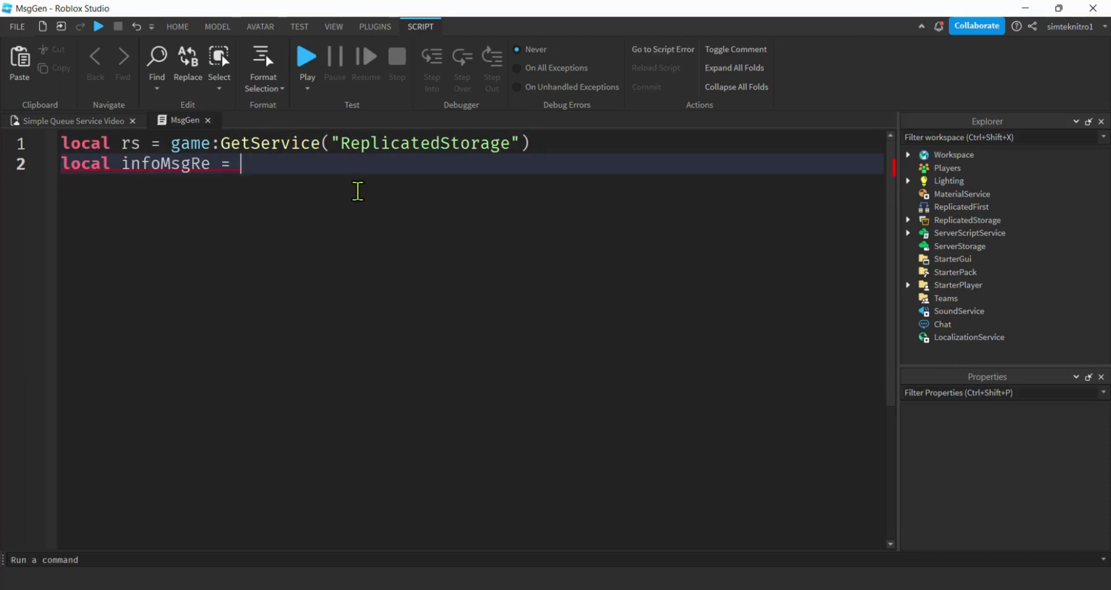
type("rs:")
key("Tab")
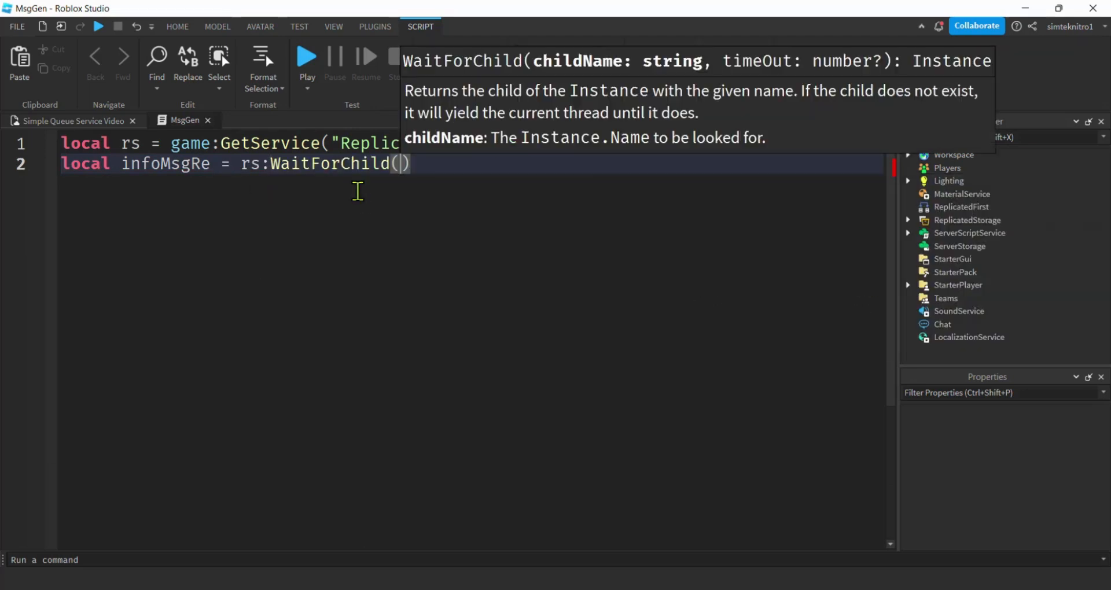
type("\"")
key("Tab")
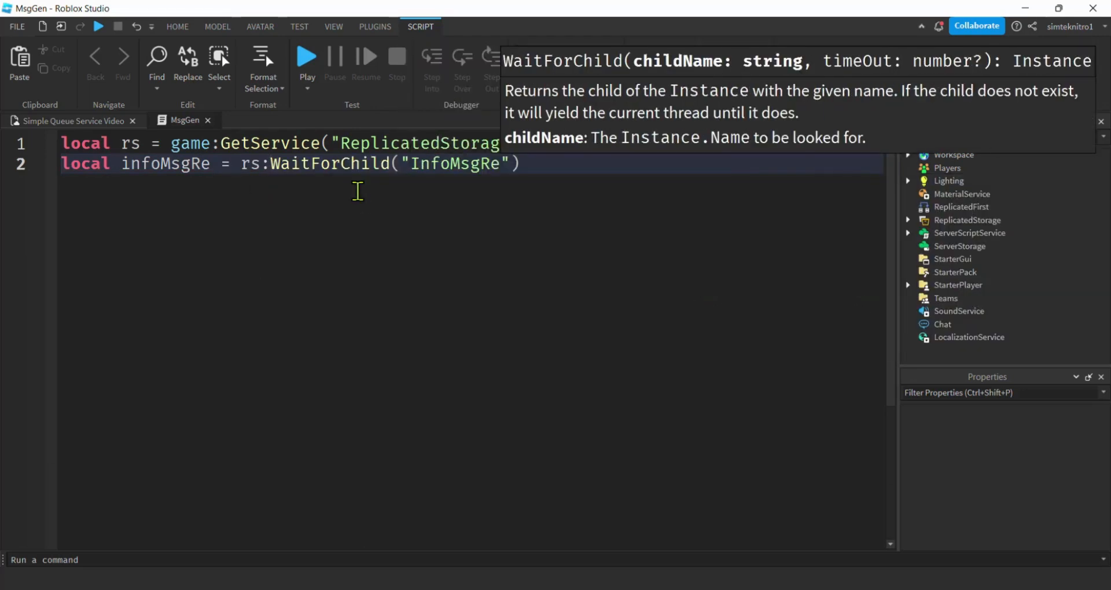
key("End")
Step: Add a game.Players.PlayerAdded:Connect(function(player)) handler with its end
key("Return")
key("Return")
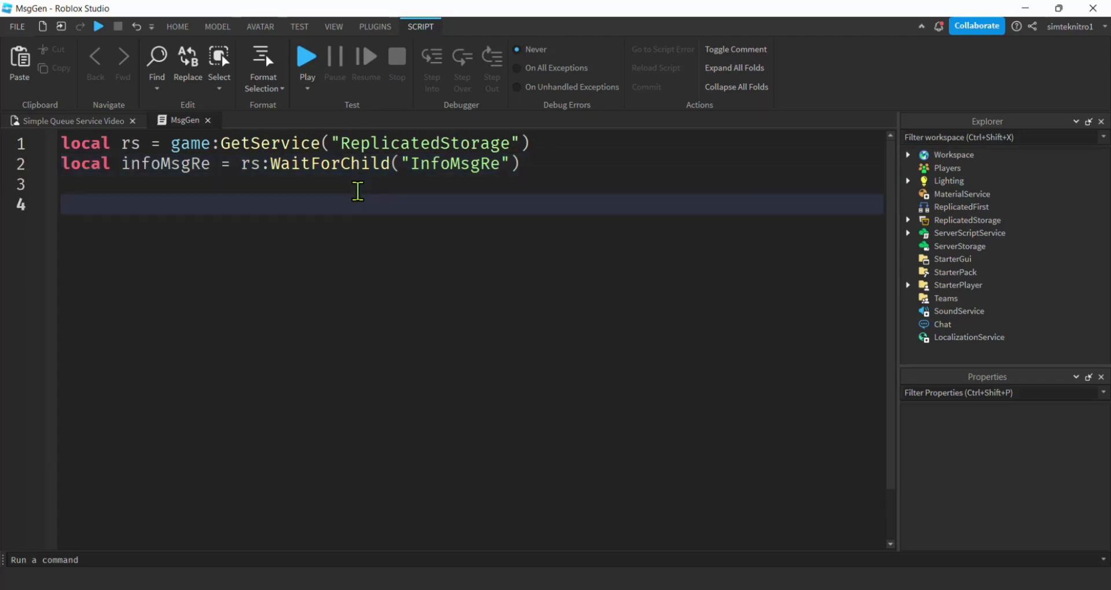
type("game.Pl")
key("Tab")
type(".")
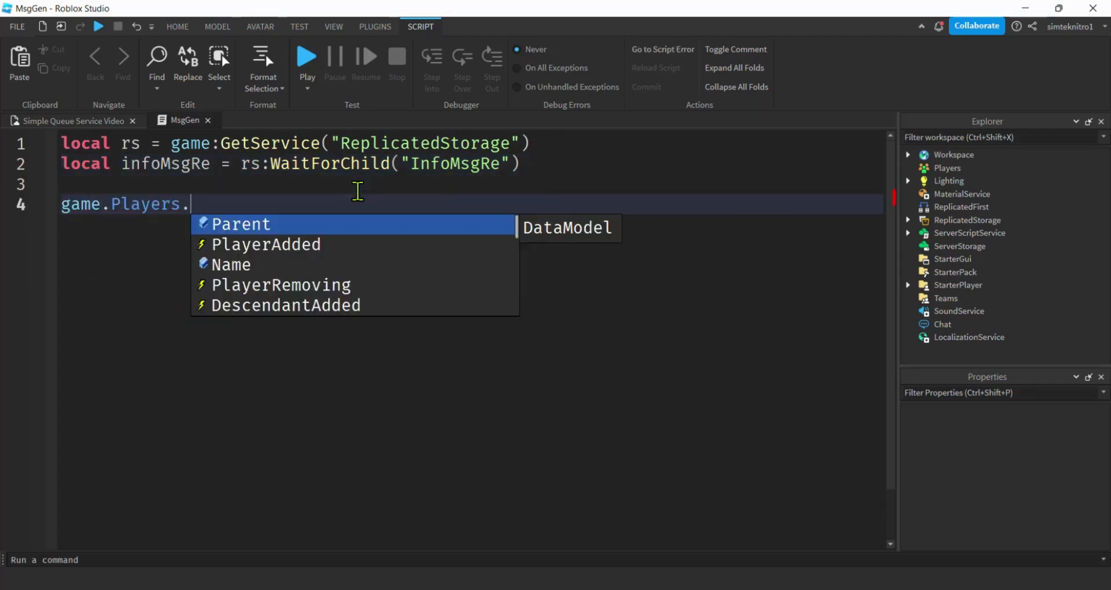
type("Pl")
key("Tab")
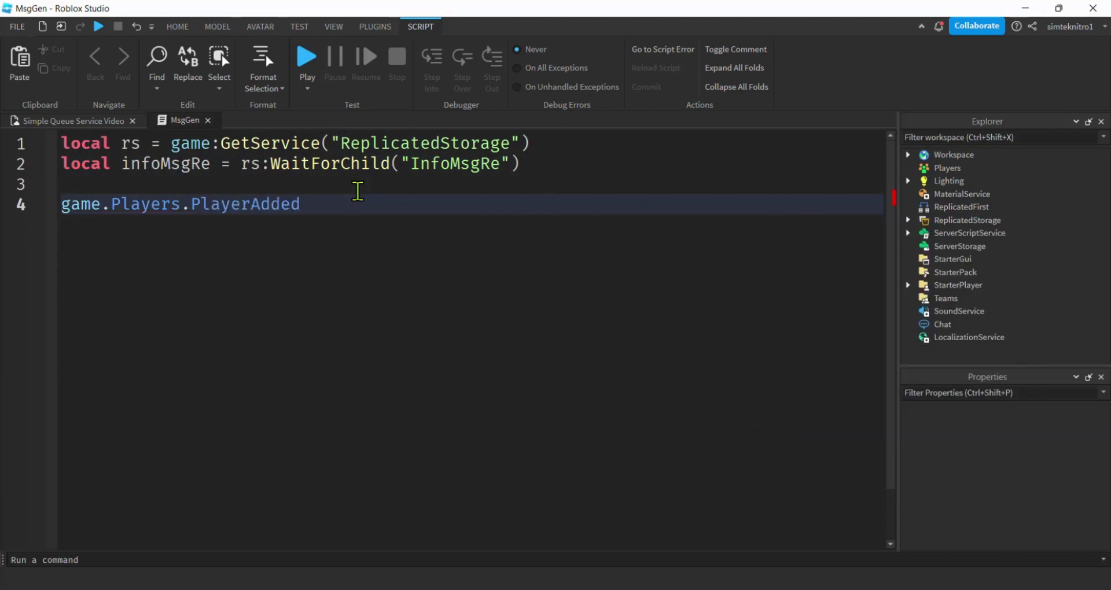
type(":")
key("Tab")
type("(function(player")
key("Right")
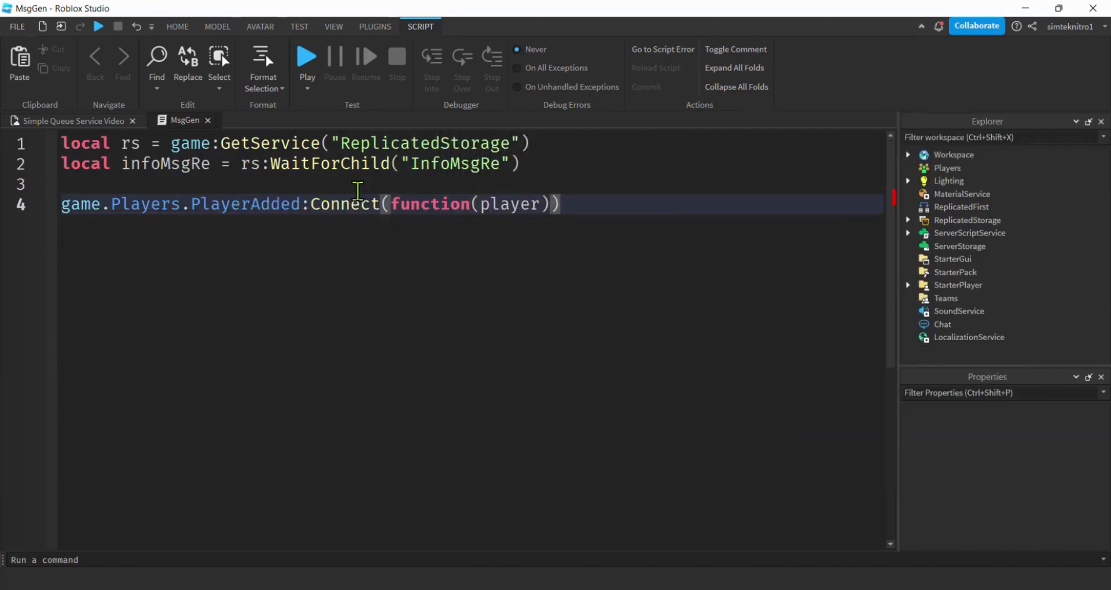
key("Return")
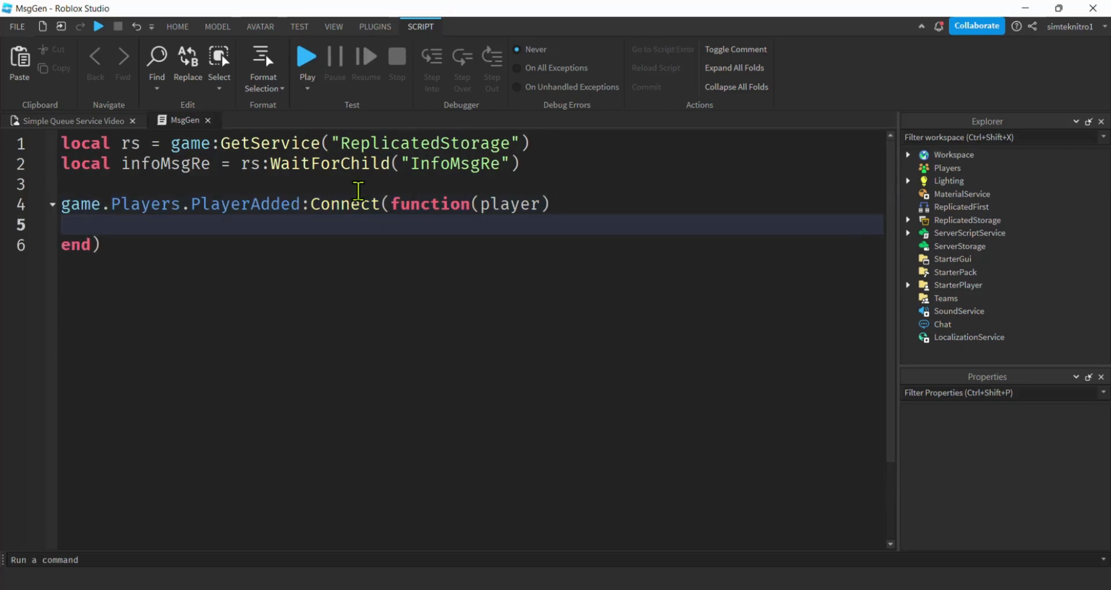
type("print(\"")
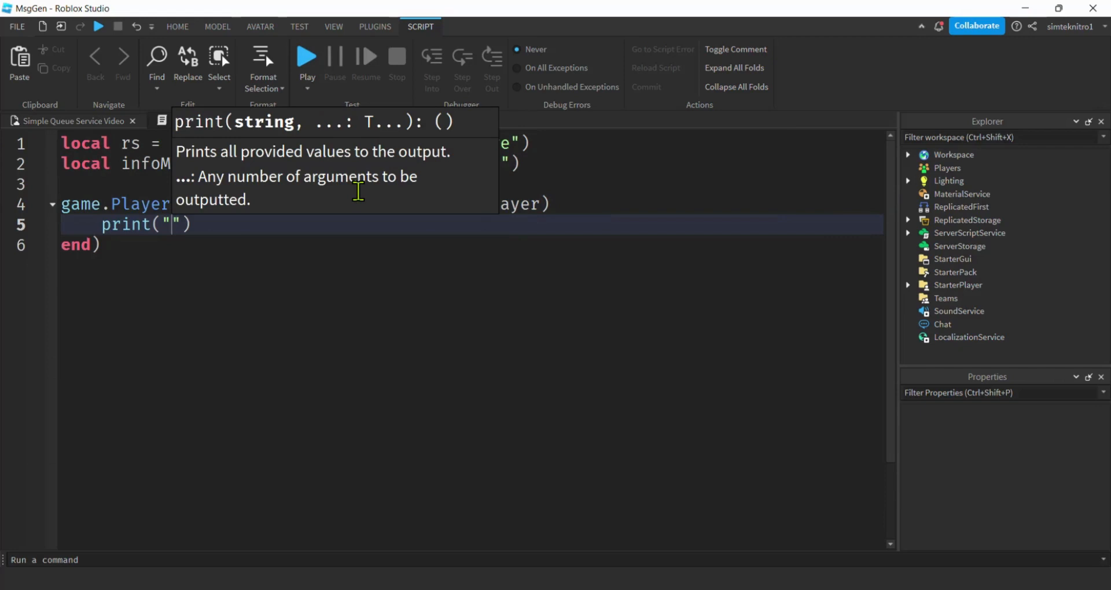
type("player added")
Step: Inside it print "player added", wait(5), then print "sending messages"
key("End")
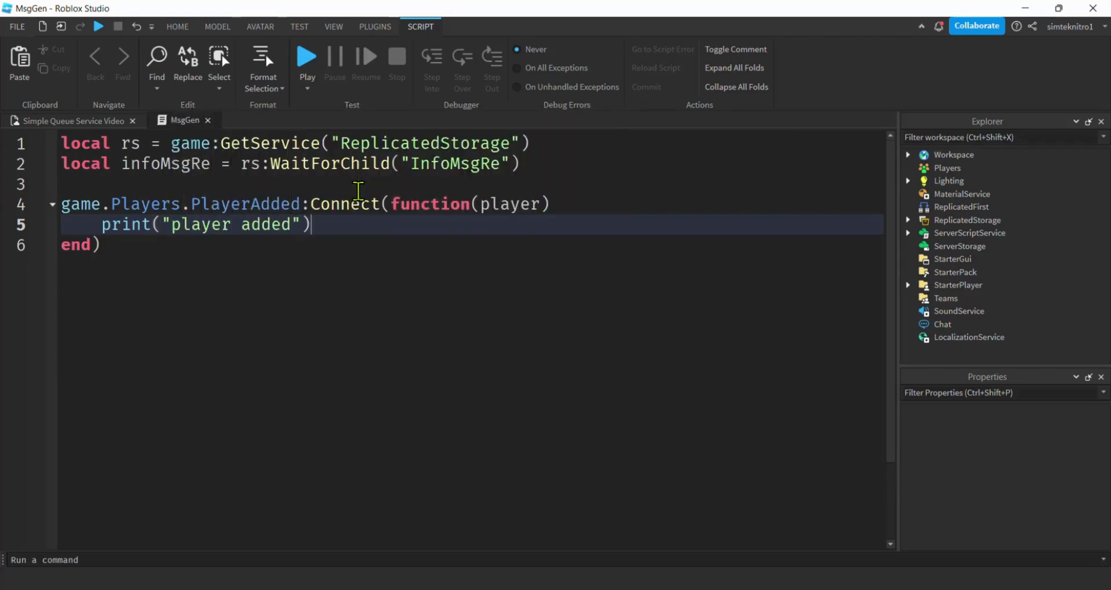
key("Return")
type("wait(")
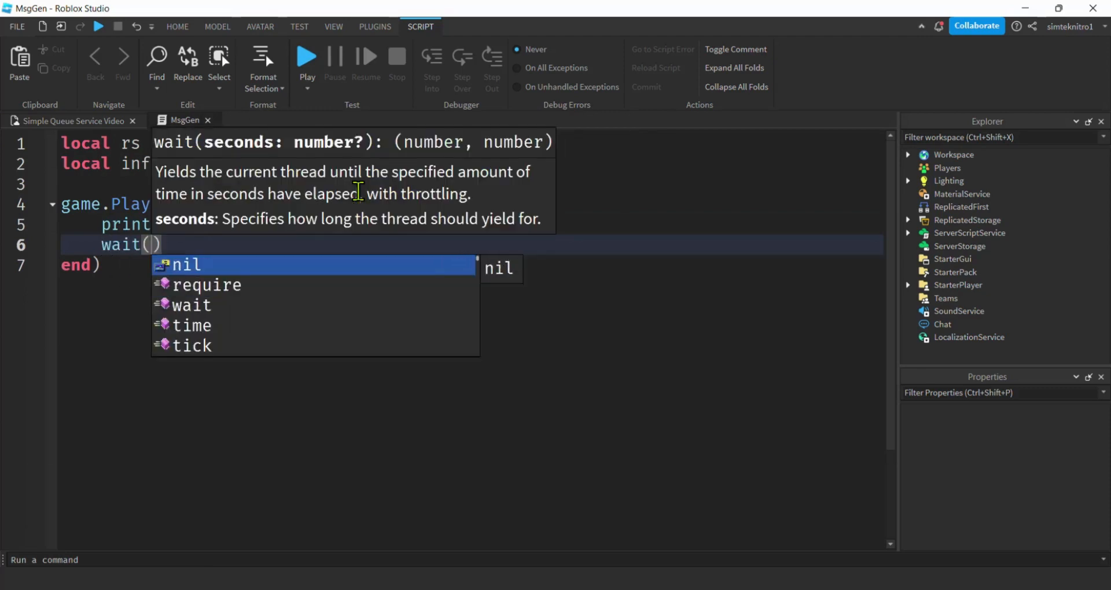
type("5)")
key("Return")
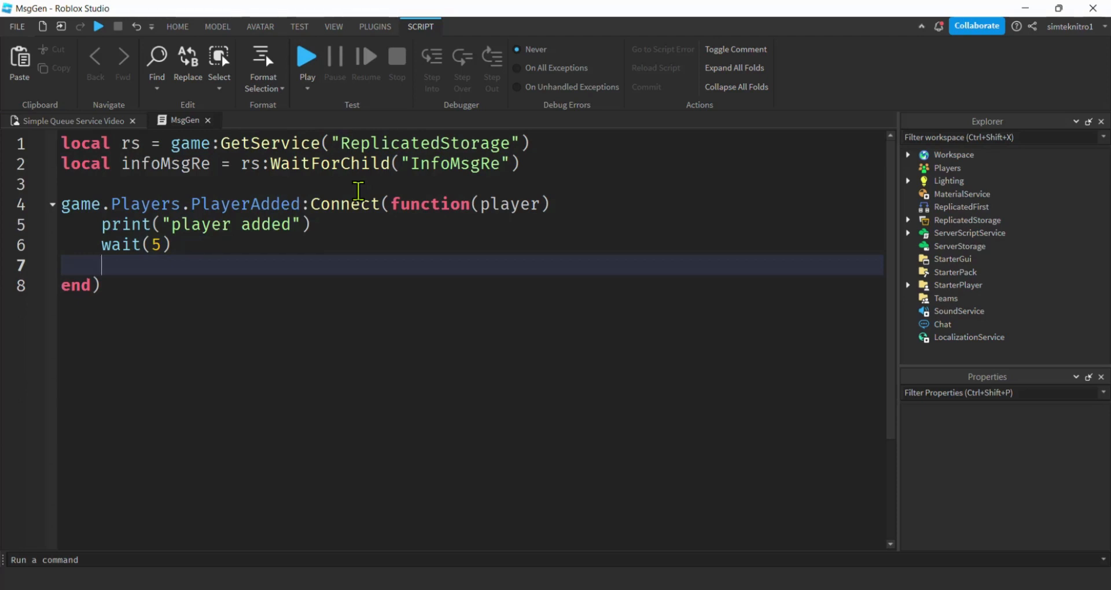
type("print(\"")
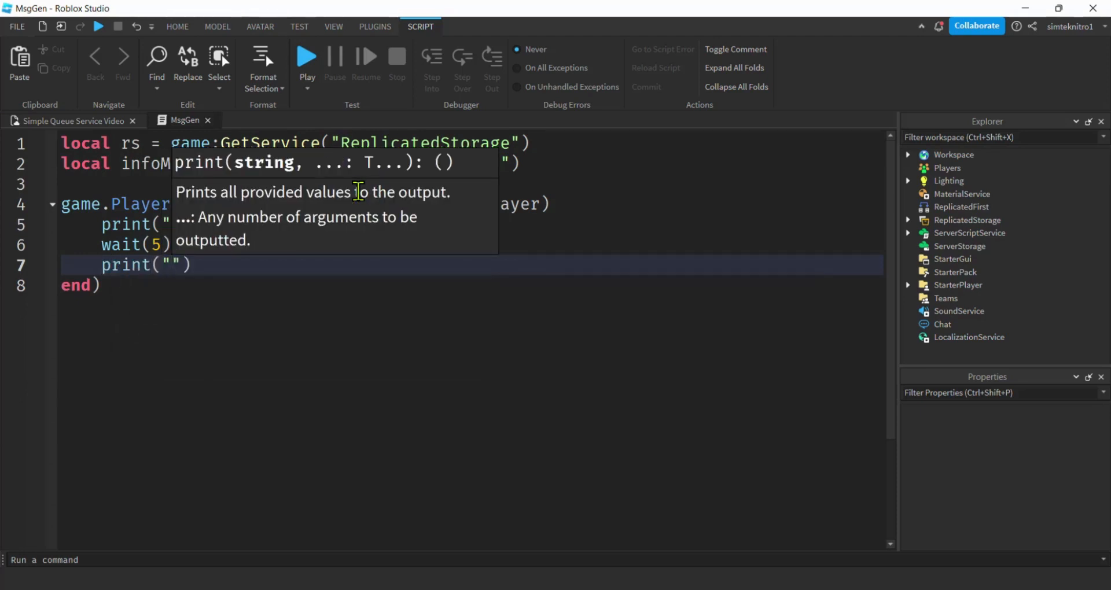
type("se")
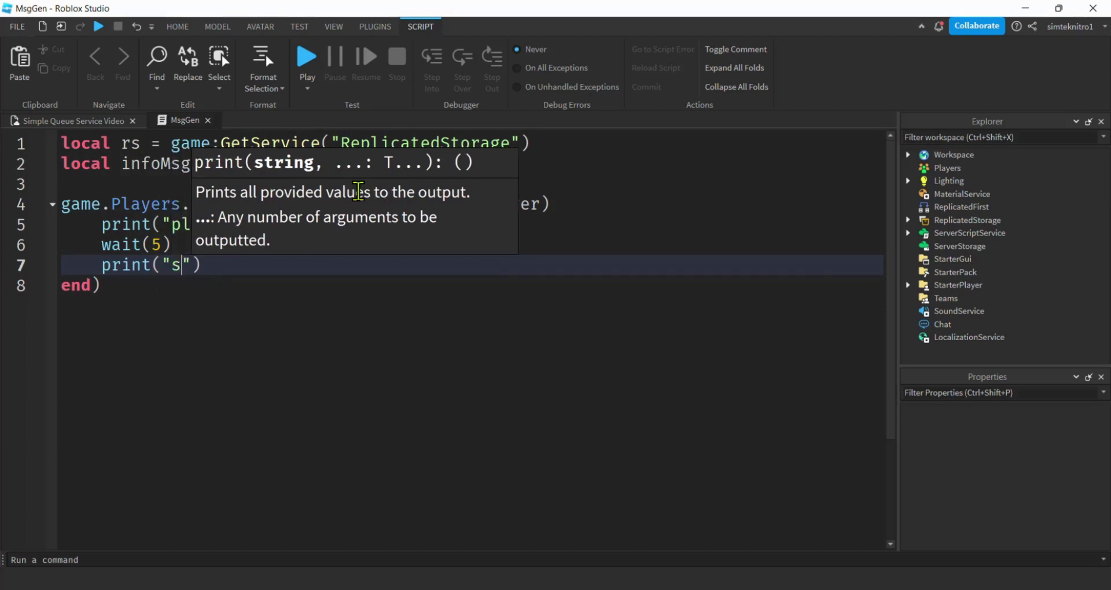
type("nding messages")
key("Escape")
key("Return")
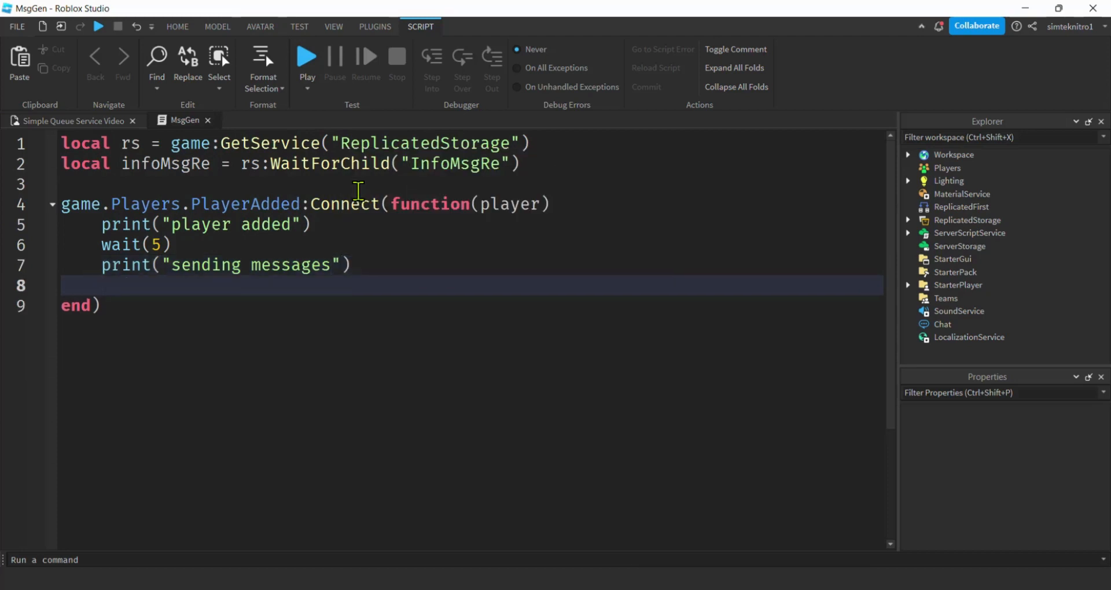
type("for i=1, 3, ")
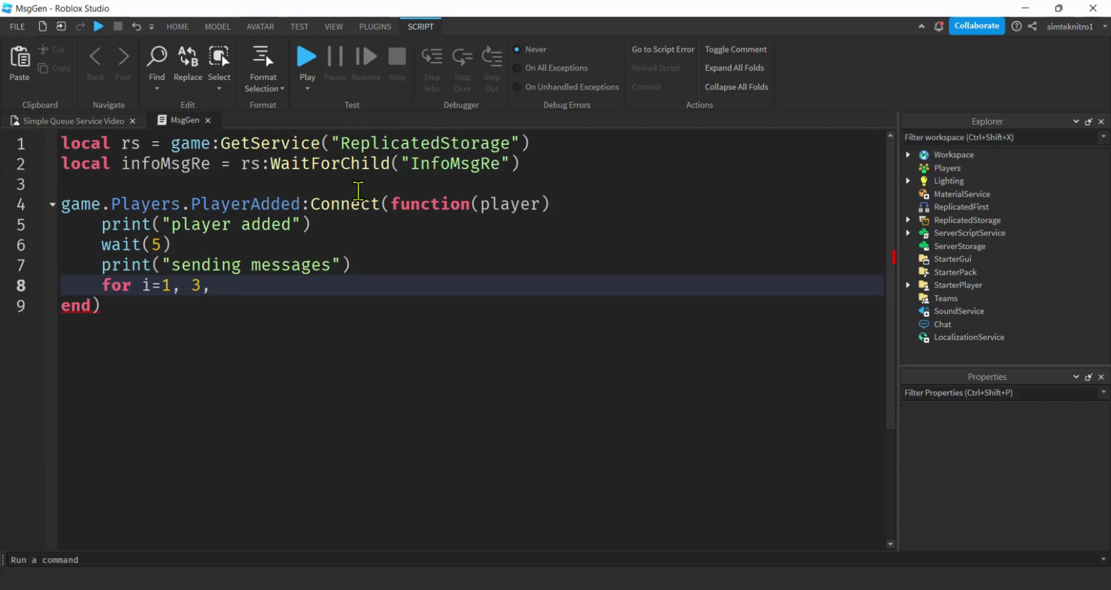
type("1 do")
Step: In the for loop build msg "This is msg number " .. i and print it as serverside msg
key("Return")
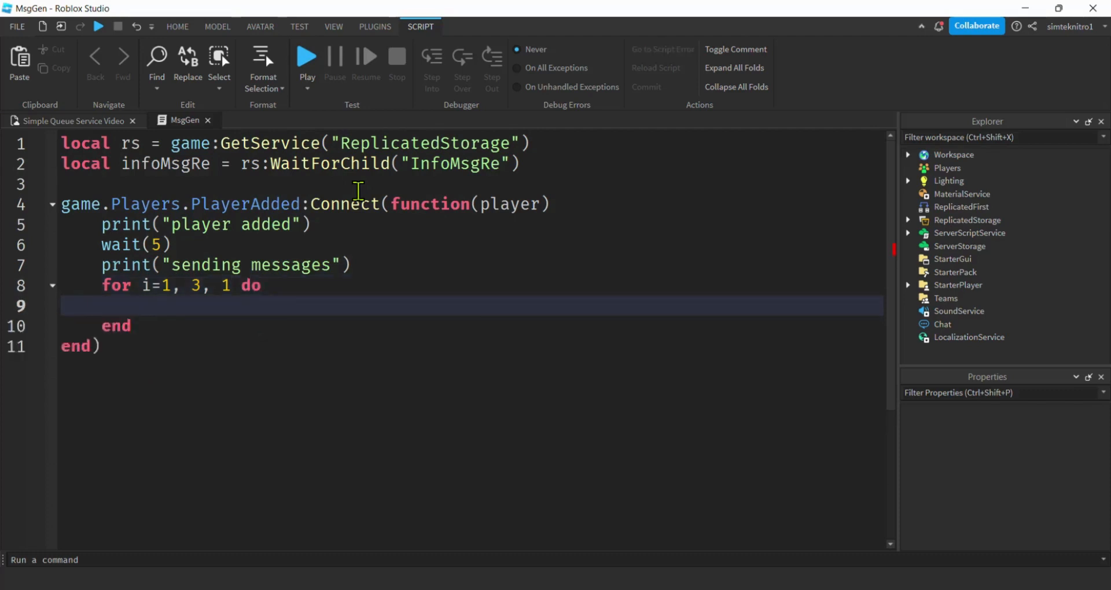
type("local msg = \"")
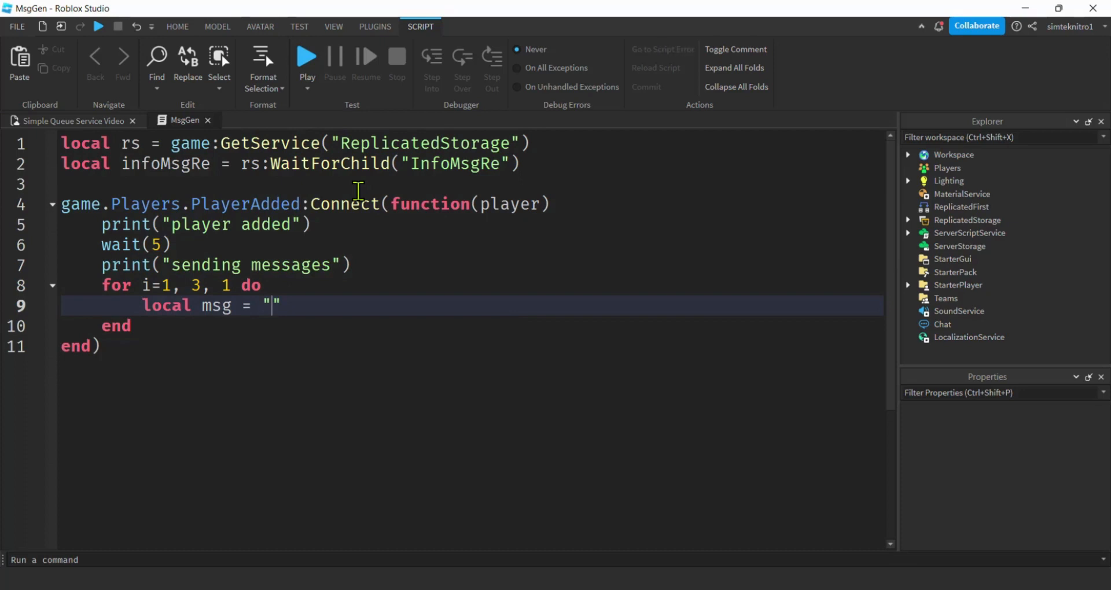
type("This is msg number \" ")
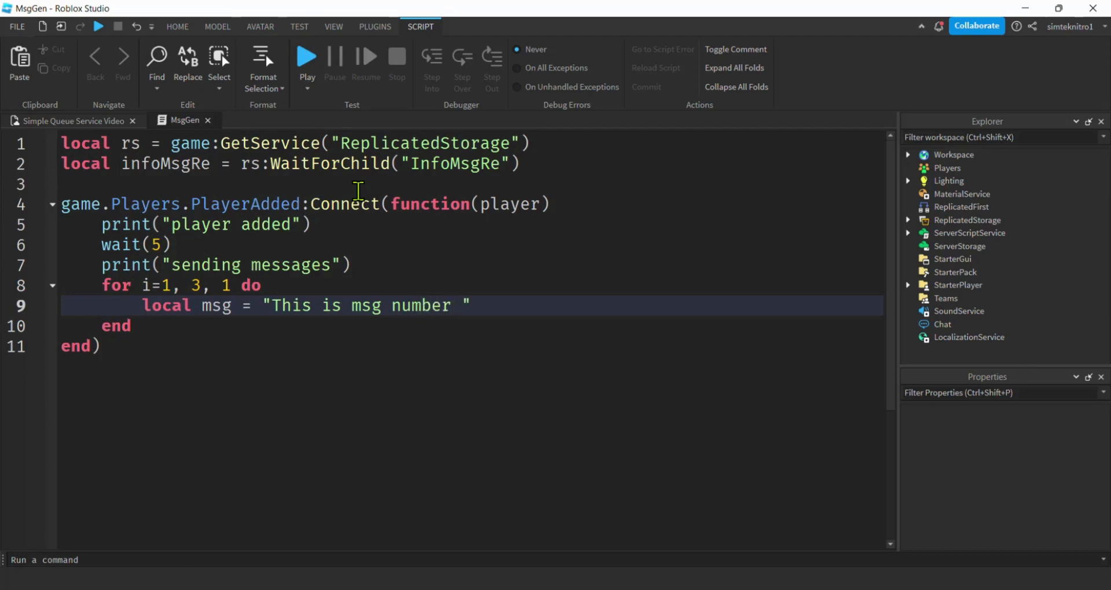
type(".. i")
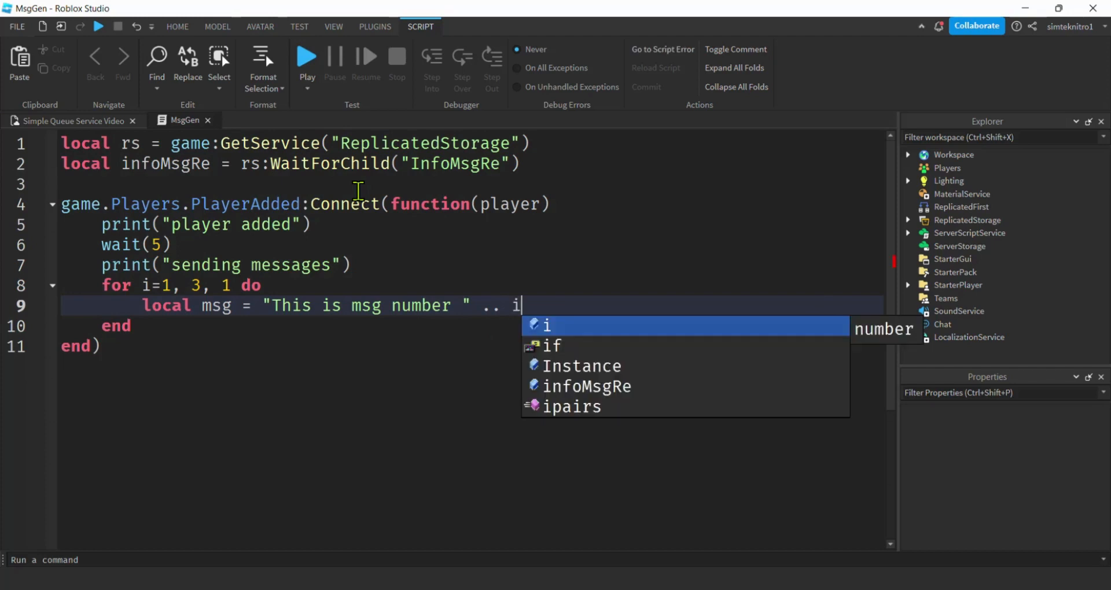
double_click(517, 305)
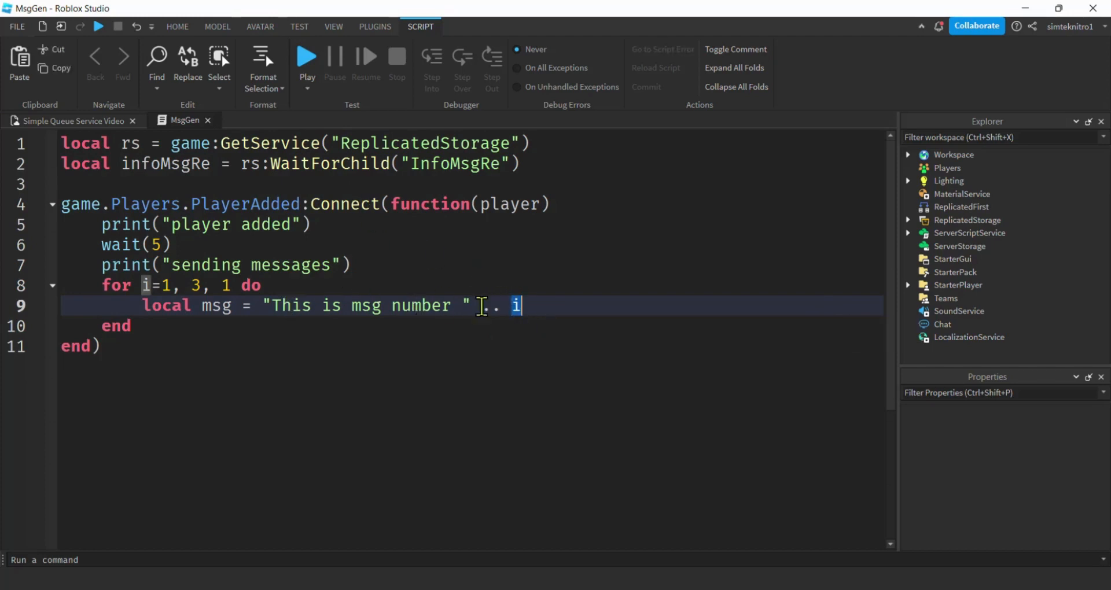
left_click(552, 306)
key("Return")
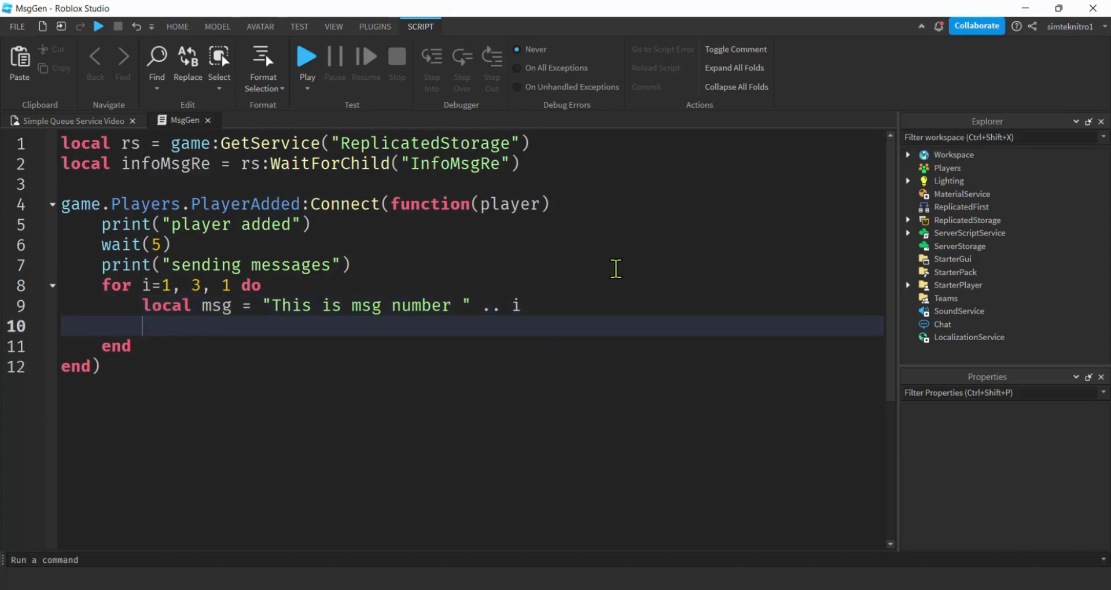
type("pri")
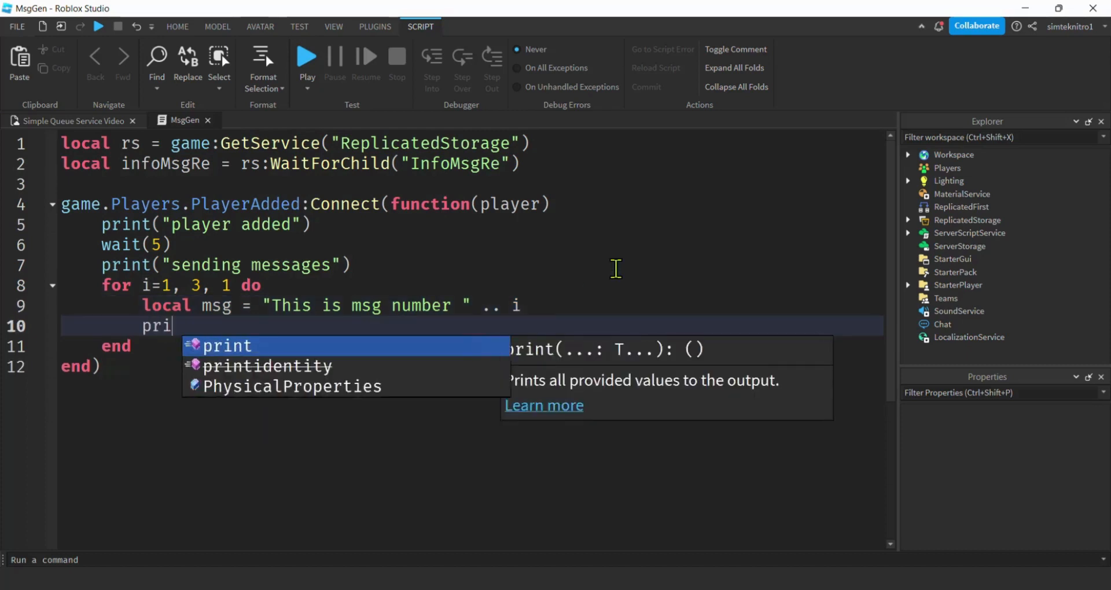
type("nt(\"")
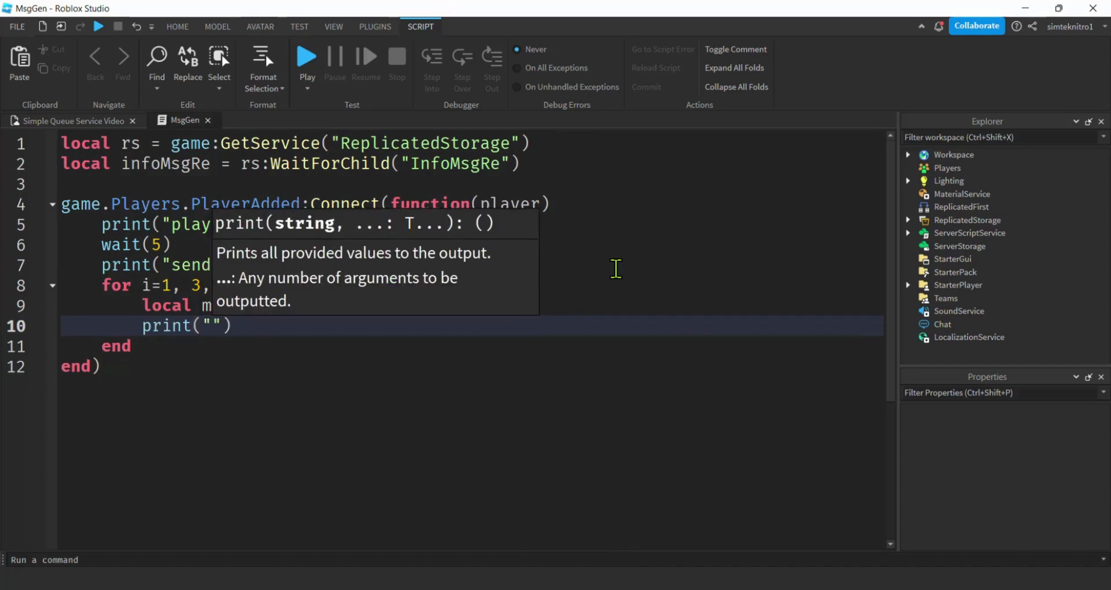
type("serve")
type("rside msg: \", ")
type("msg")
key("End")
key("Return")
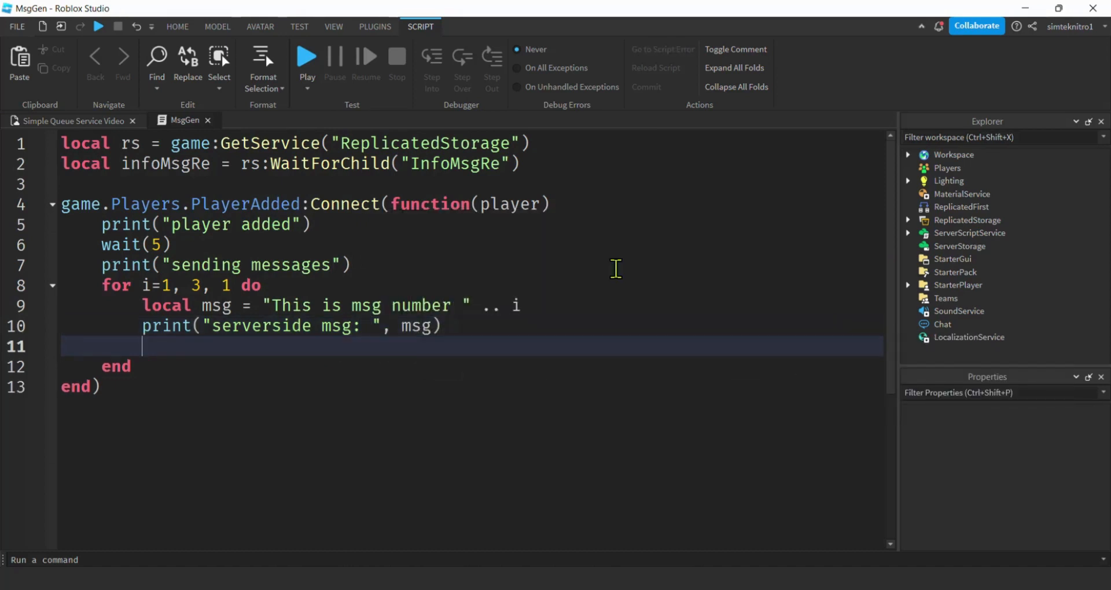
type("p")
Step: Add infoMsgRe:FireClient(player, msg) to send each message to the client
key("BackSpace")
type("in")
key("Down")
key("Tab")
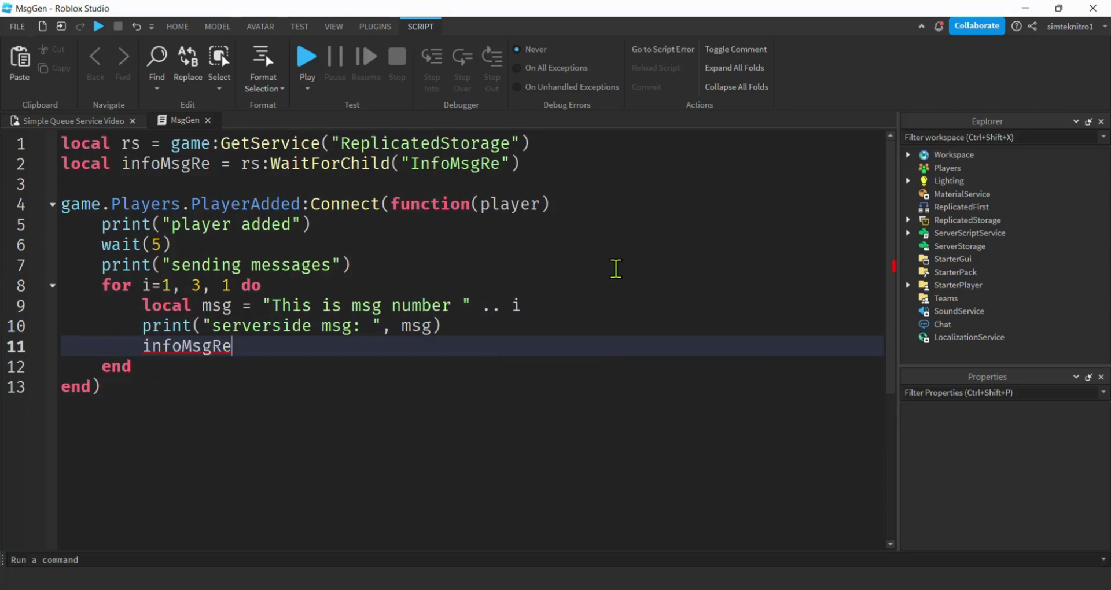
type(":F")
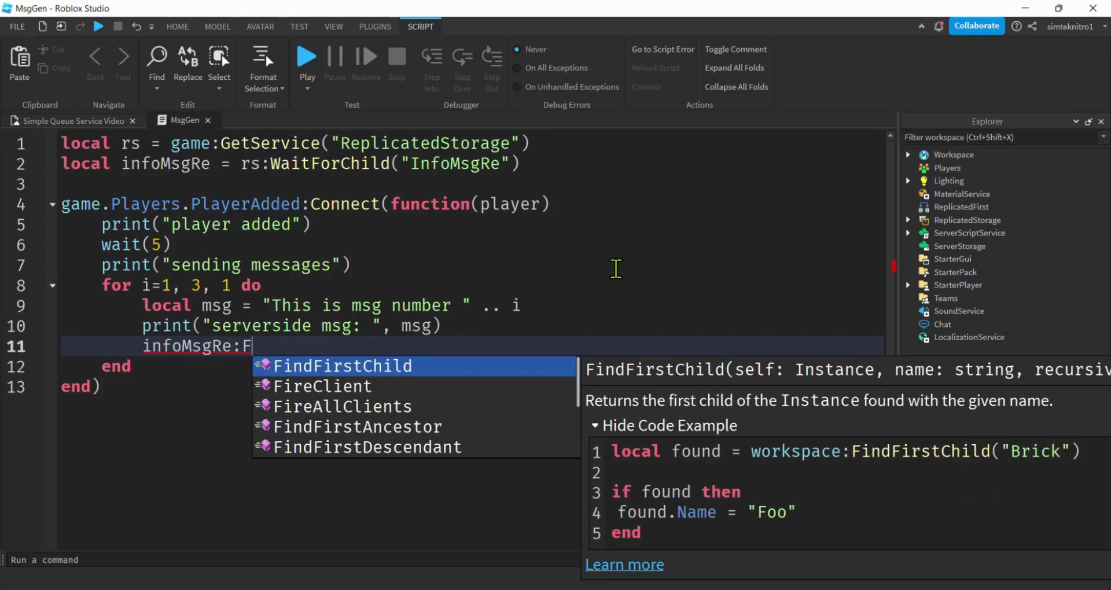
key("Down")
key("Tab")
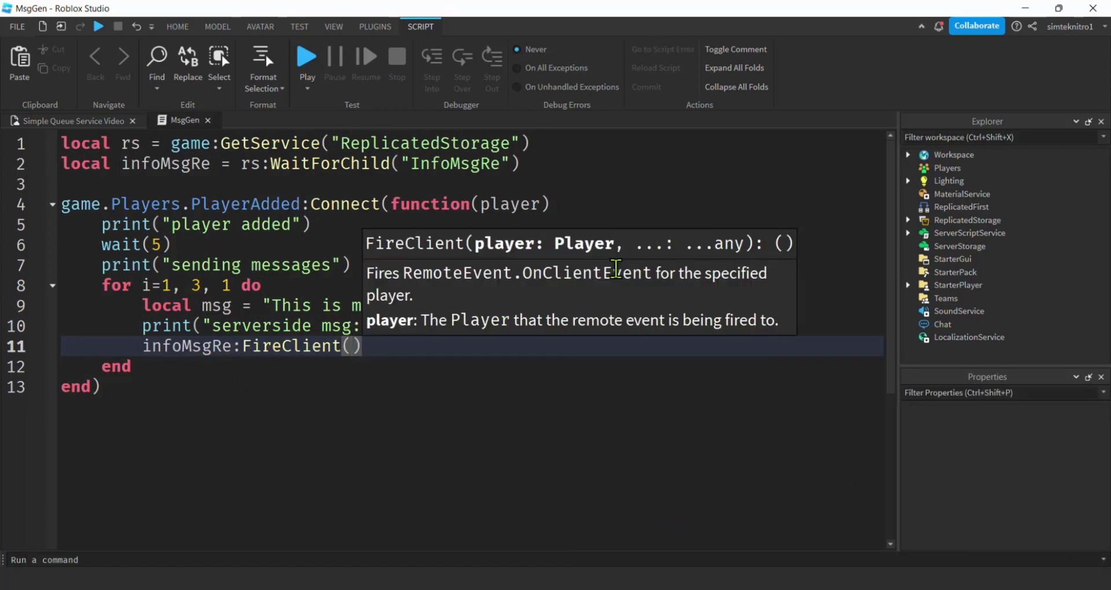
type("play")
key("Tab")
type(", ")
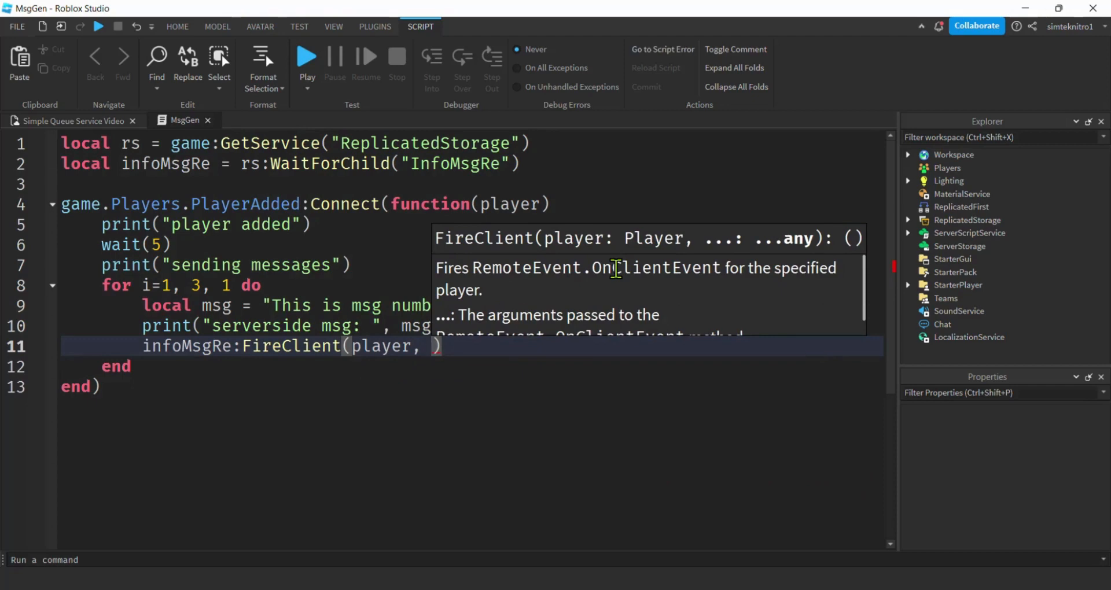
type("msg")
key("Tab")
key("Right")
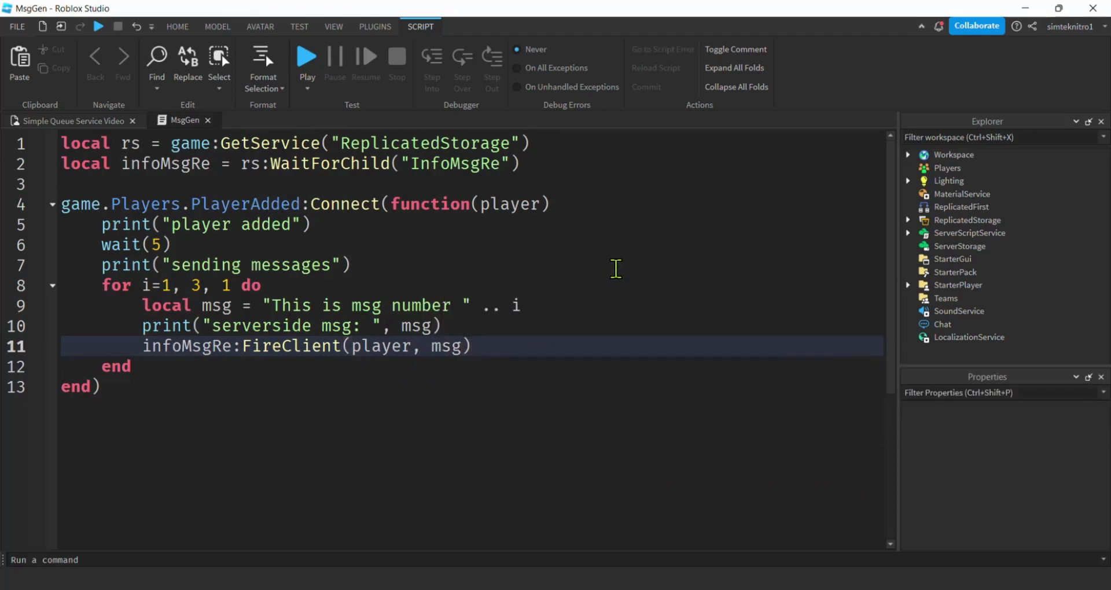
key("Down")
key("Down")
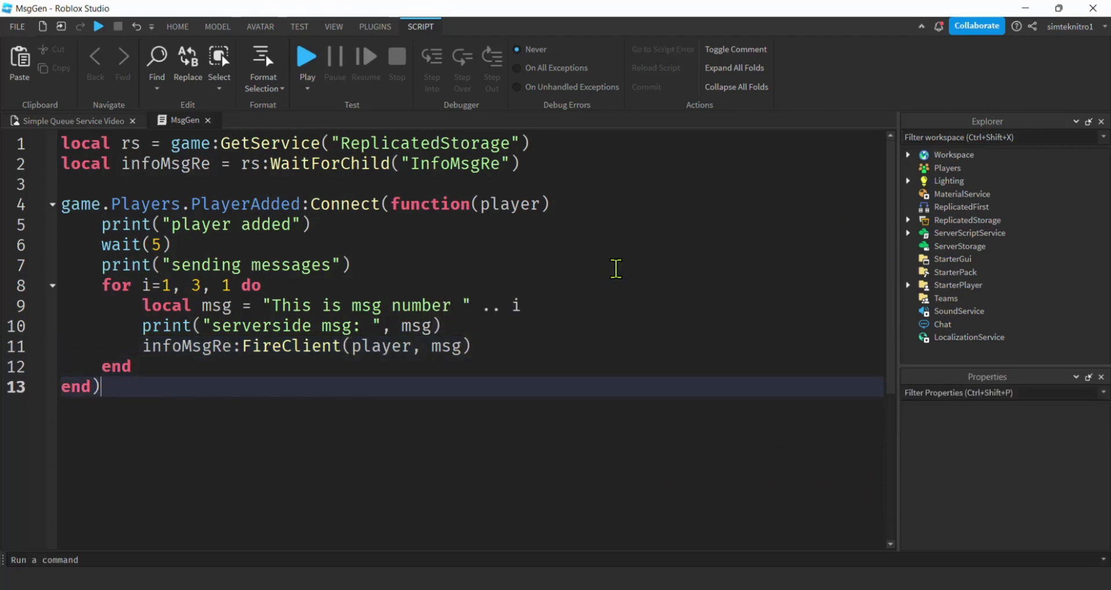
Step: Play-test and check the Output log shows player added, sending messages and serverside msgs 1–3
left_click_drag(103, 299, 572, 338)
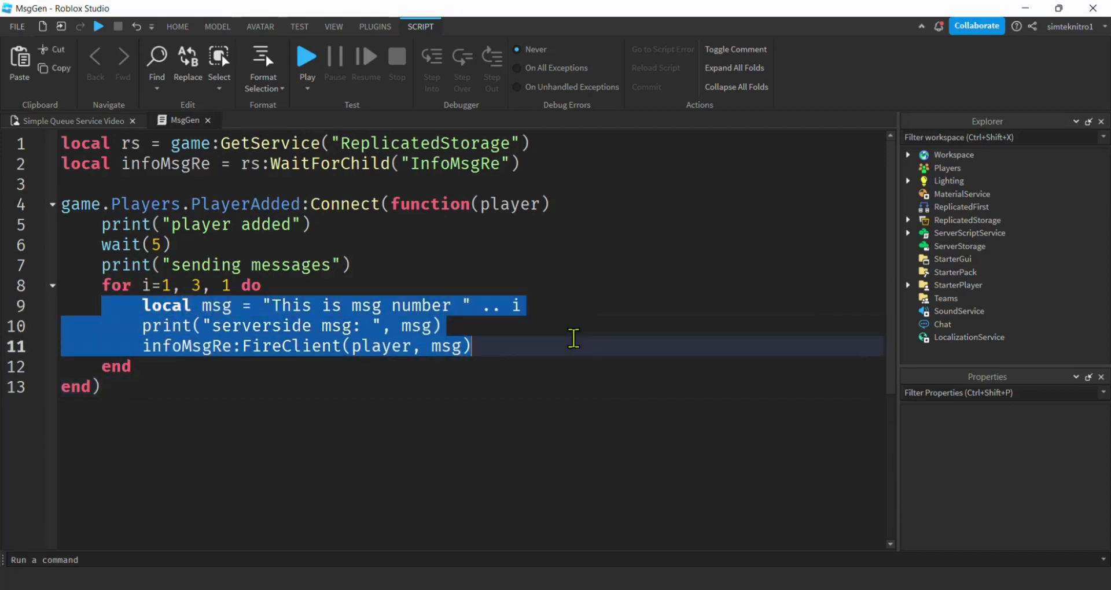
left_click(308, 61)
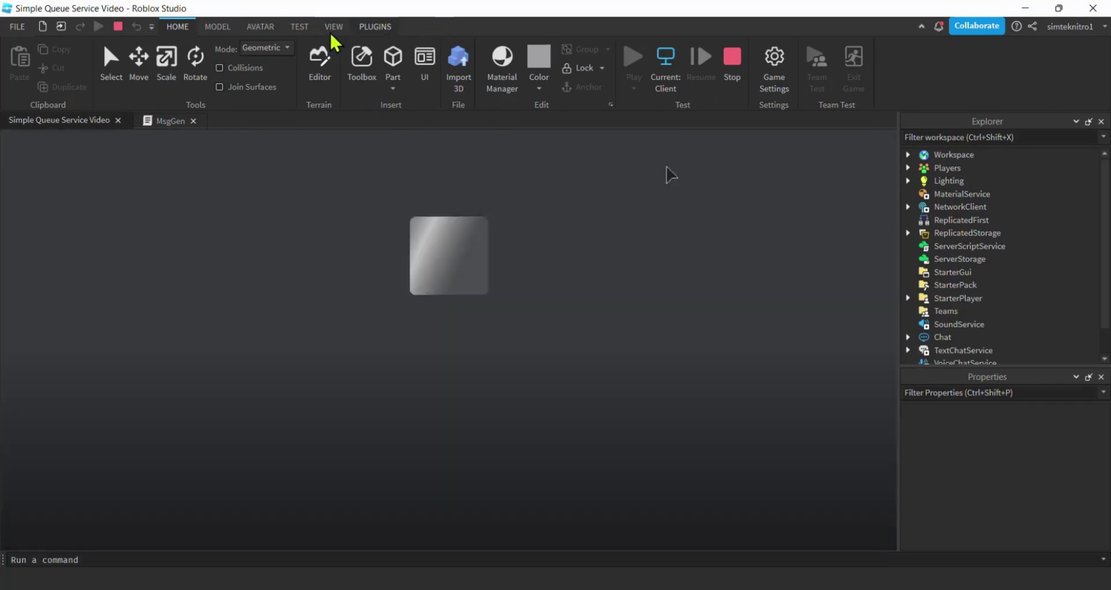
left_click(334, 26)
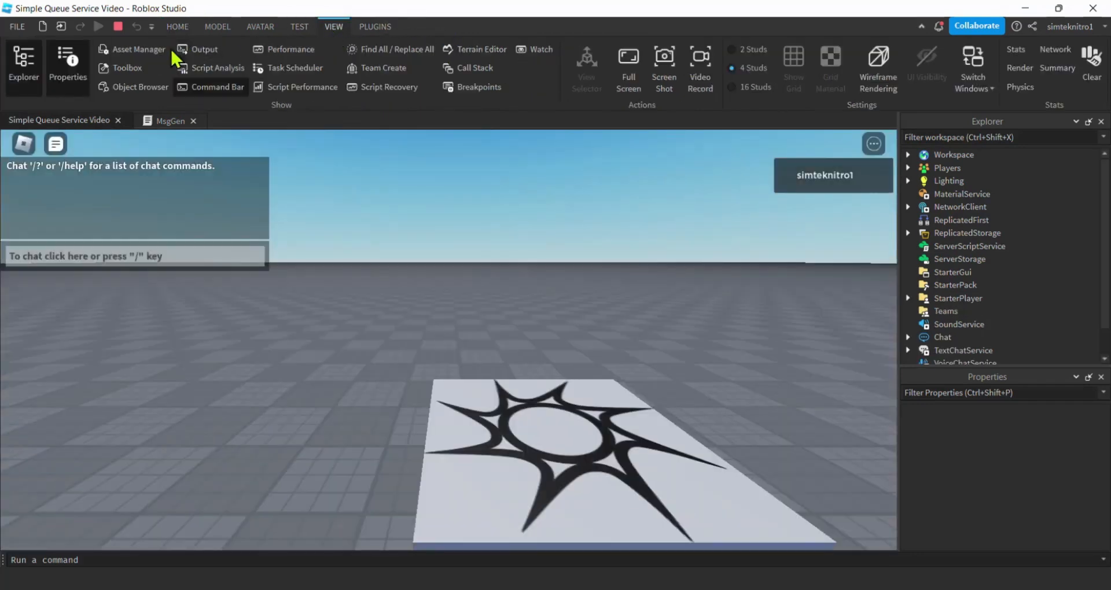
left_click(198, 49)
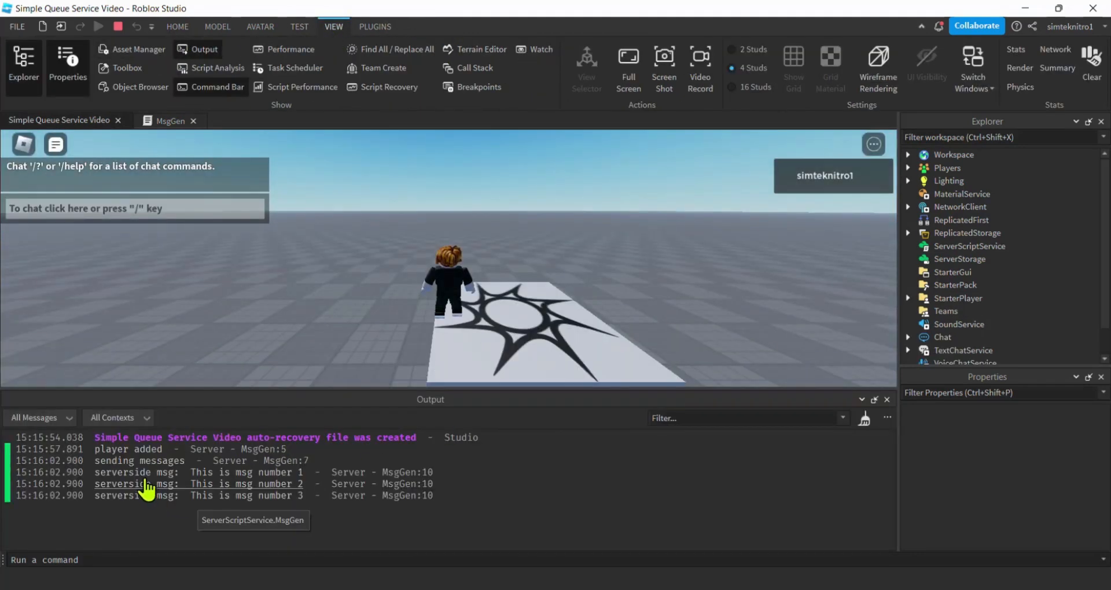
left_click_drag(94, 450, 193, 450)
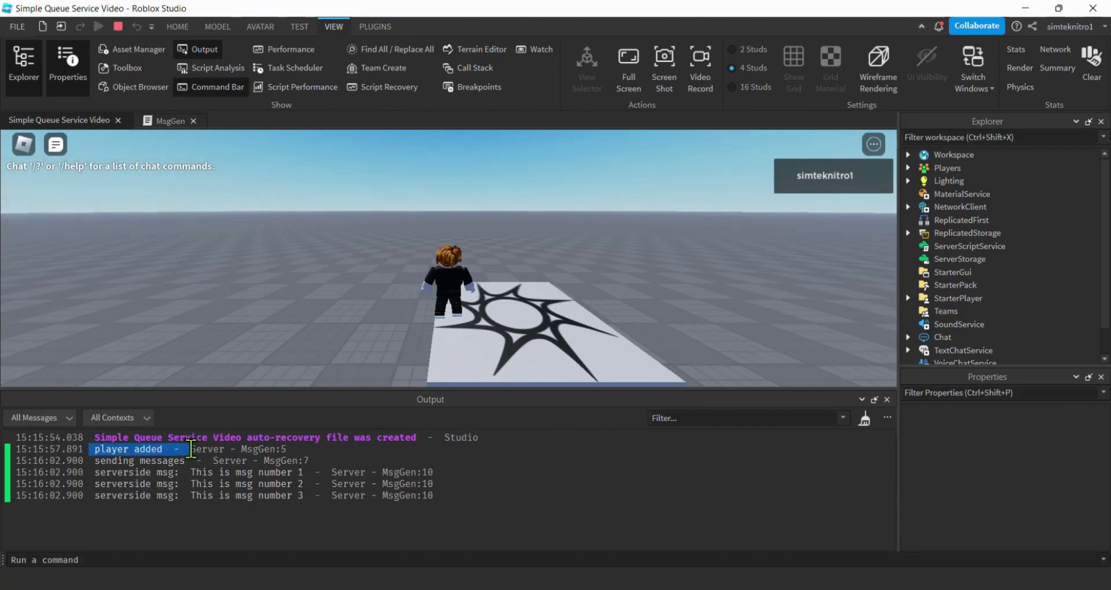
left_click_drag(434, 472, 468, 495)
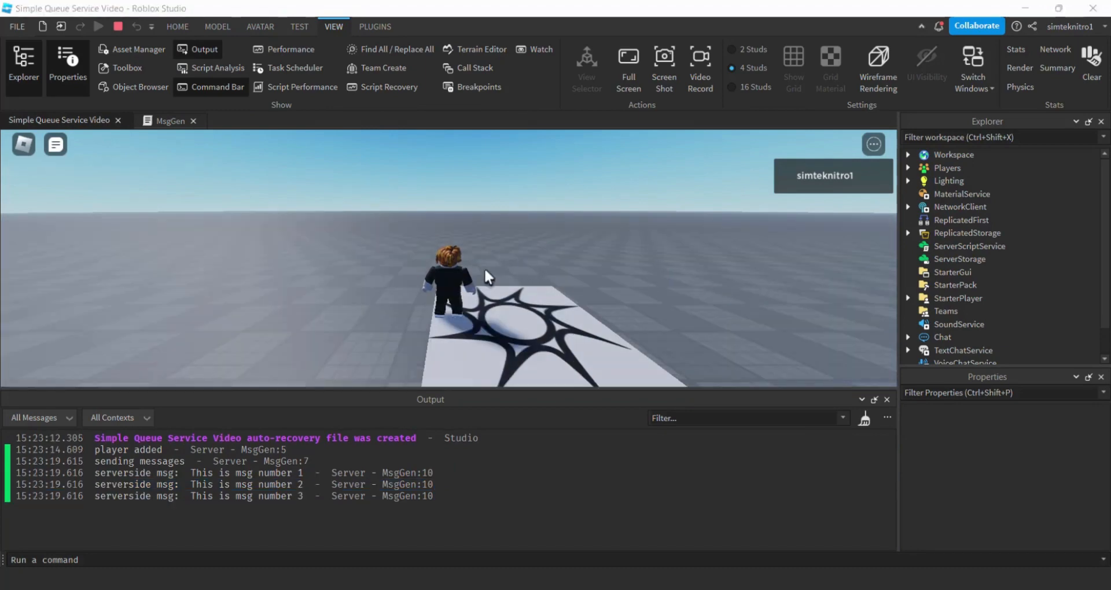
Step: Stop the play test, close Output and select StarterGui
left_click(120, 26)
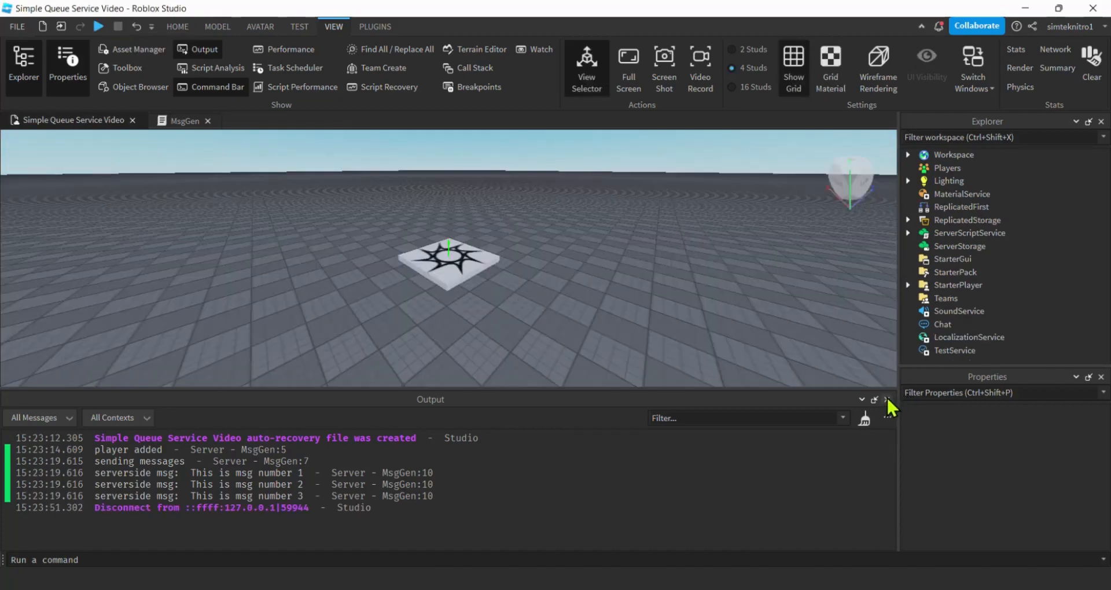
left_click(887, 400)
left_click(941, 259)
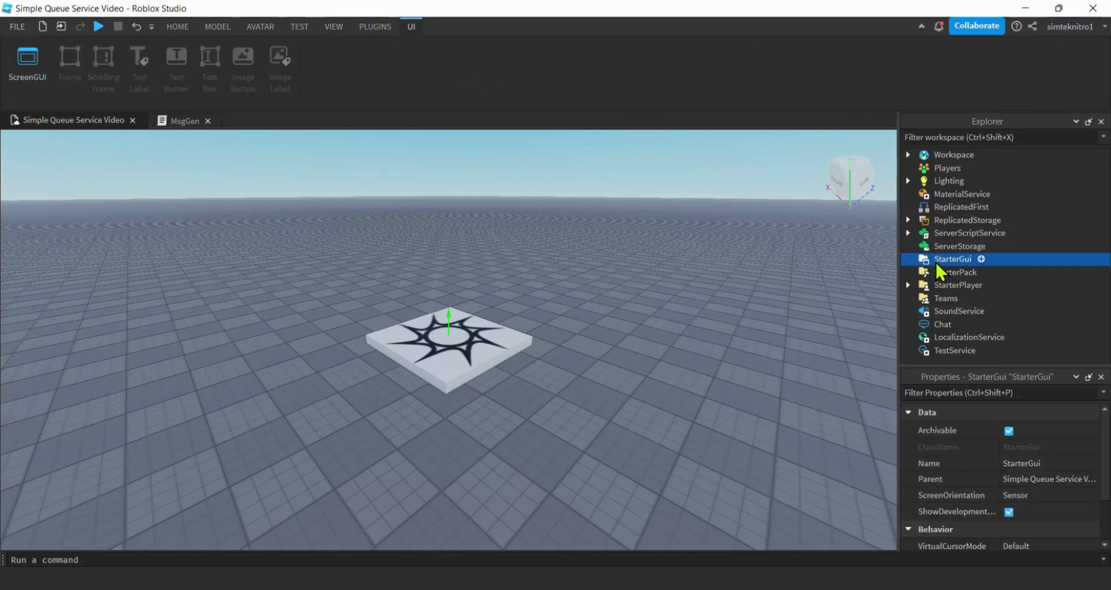
Step: Insert a ScreenGui under StarterGui with a LocalScript inside it
left_click(981, 258)
left_click(946, 289)
left_click(996, 271)
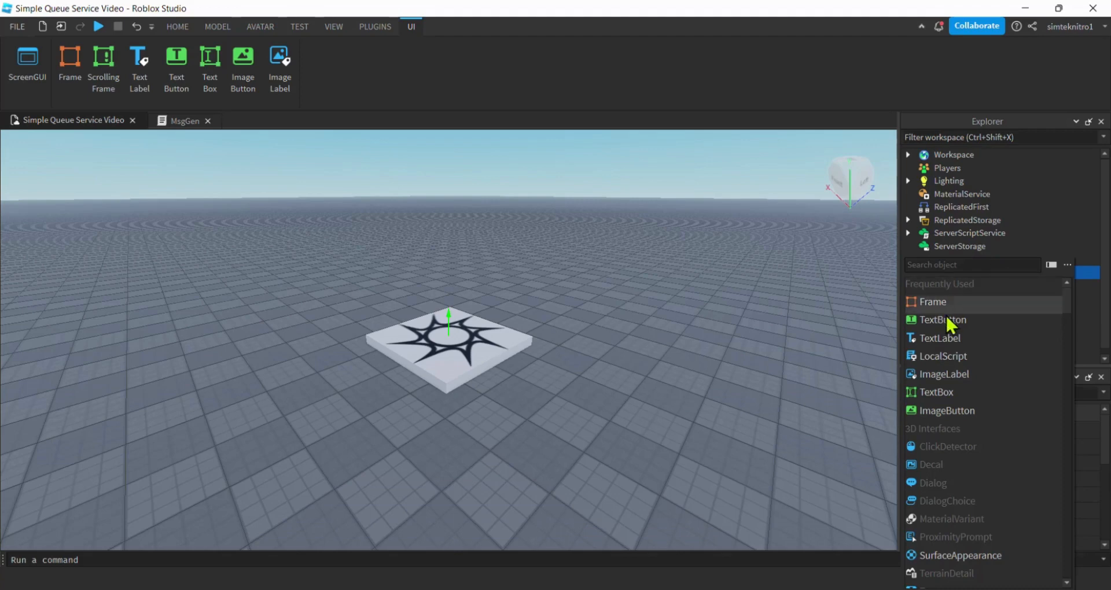
left_click(942, 356)
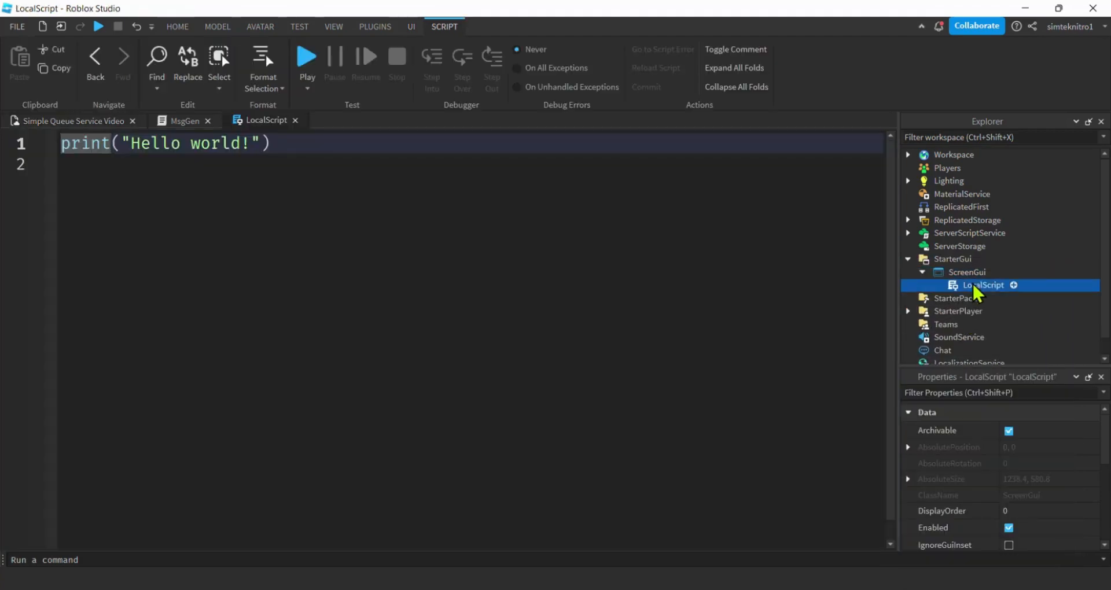
Step: Rename the LocalScript to ProcessMsgScript
left_click(984, 285)
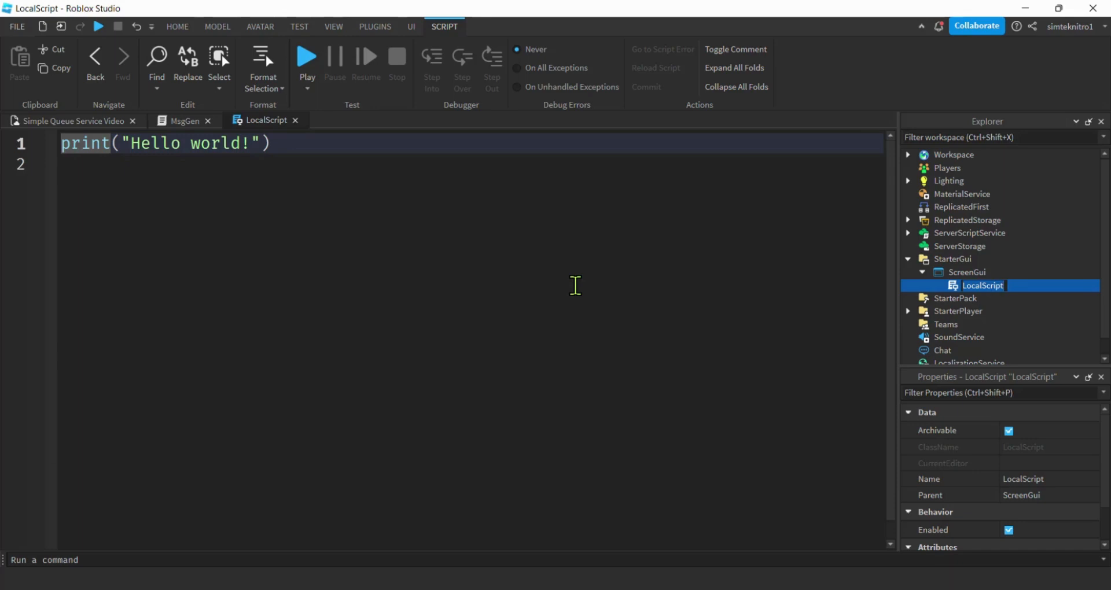
type("Process")
type("Msg")
type("Script")
key("Return")
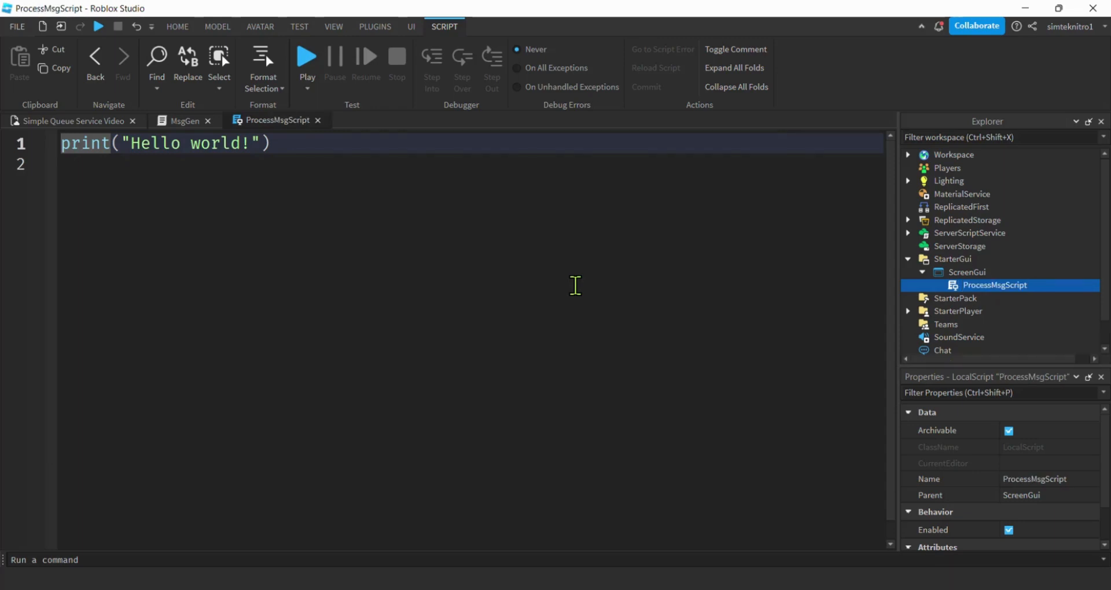
Step: Replace the placeholder with local rs = game:GetService("ReplicatedStorage")
left_click(59, 144)
left_click_drag(60, 147, 312, 164)
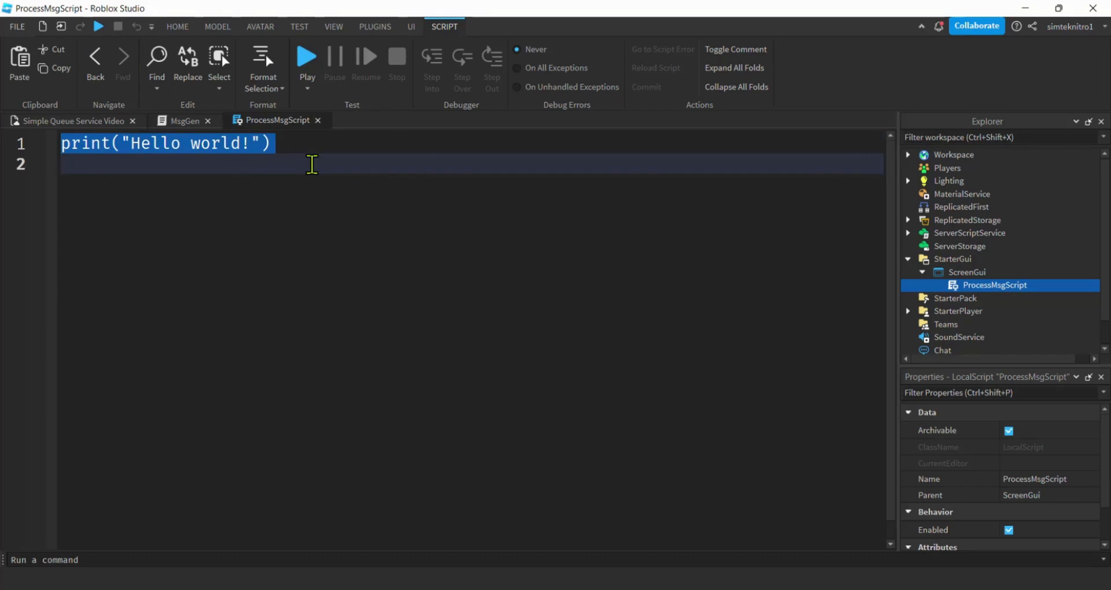
key("Delete")
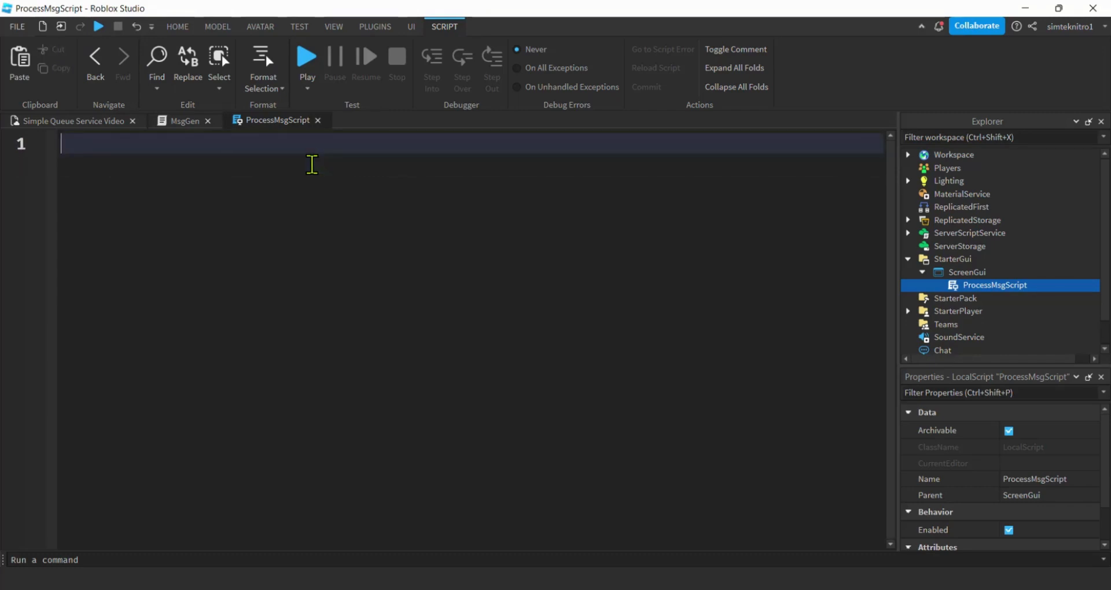
type("local ")
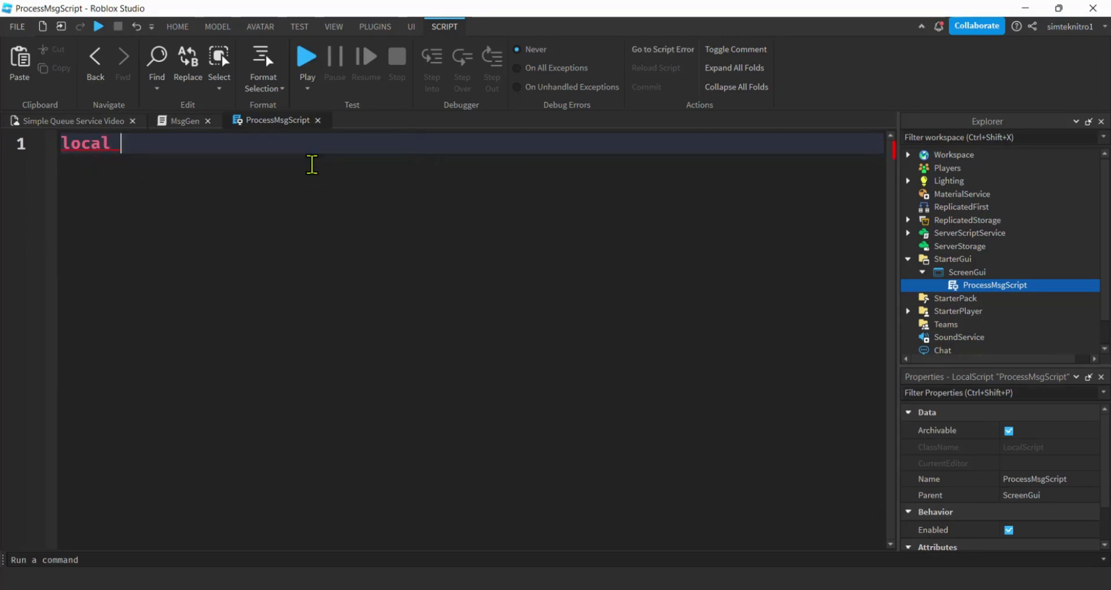
type("rs = ")
type("game:")
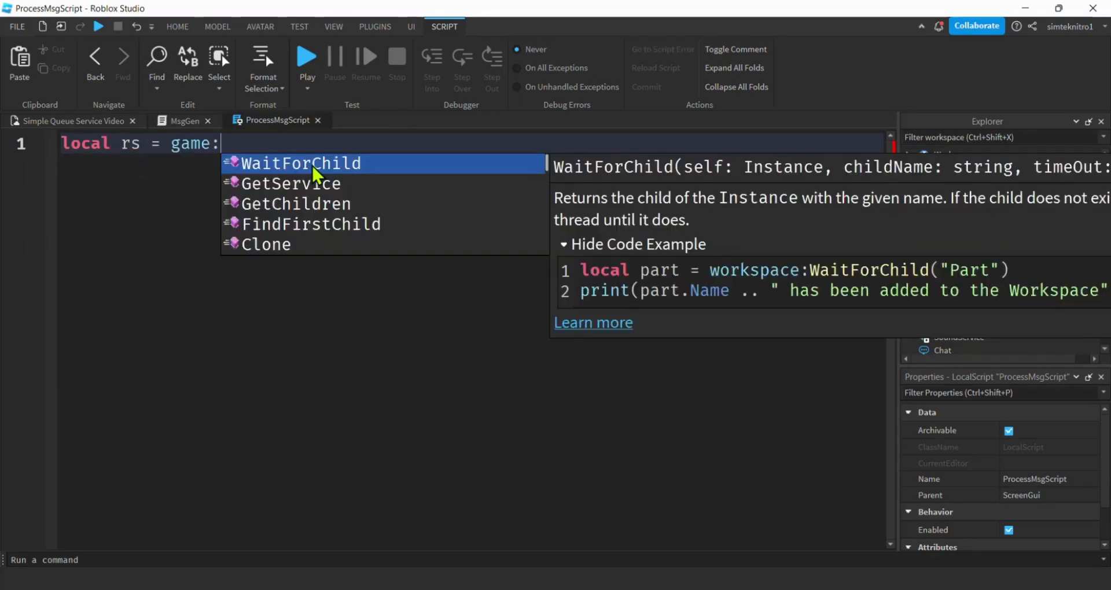
type("G")
key("Tab")
type("\"")
key("Down")
key("Tab")
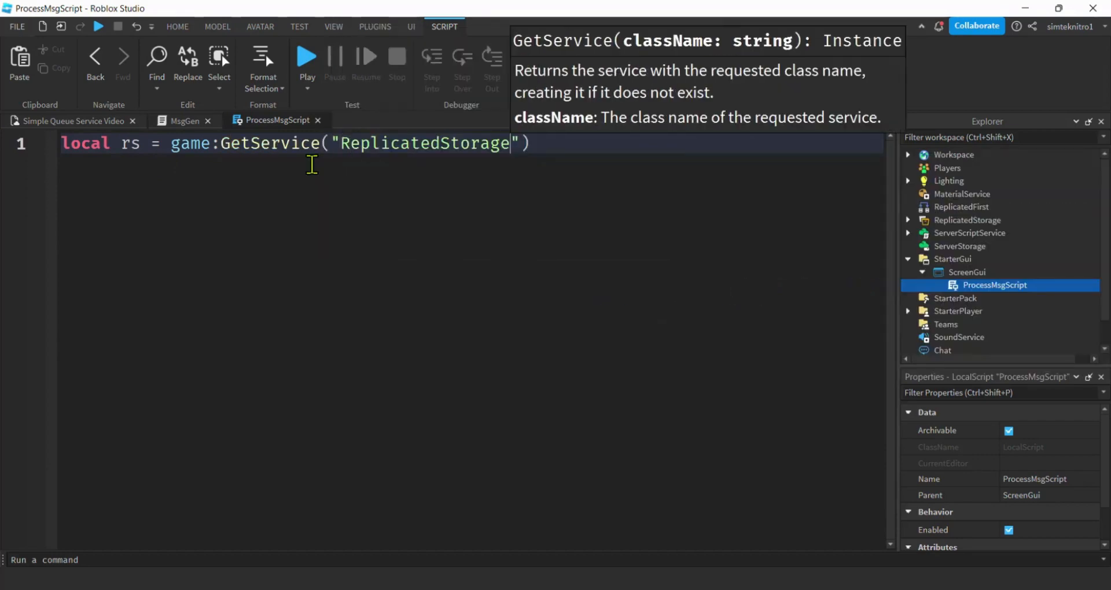
key("End")
key("Return")
type("local infor")
Step: Add local infoMsgRe = rs:WaitForChild("InfoMsgRe") and an empty msgQueue table
key("BackSpace")
type("R")
key("BackSpace")
type("Mesg")
key("BackSpace")
key("BackSpace")
key("BackSpace")
type("sgR")
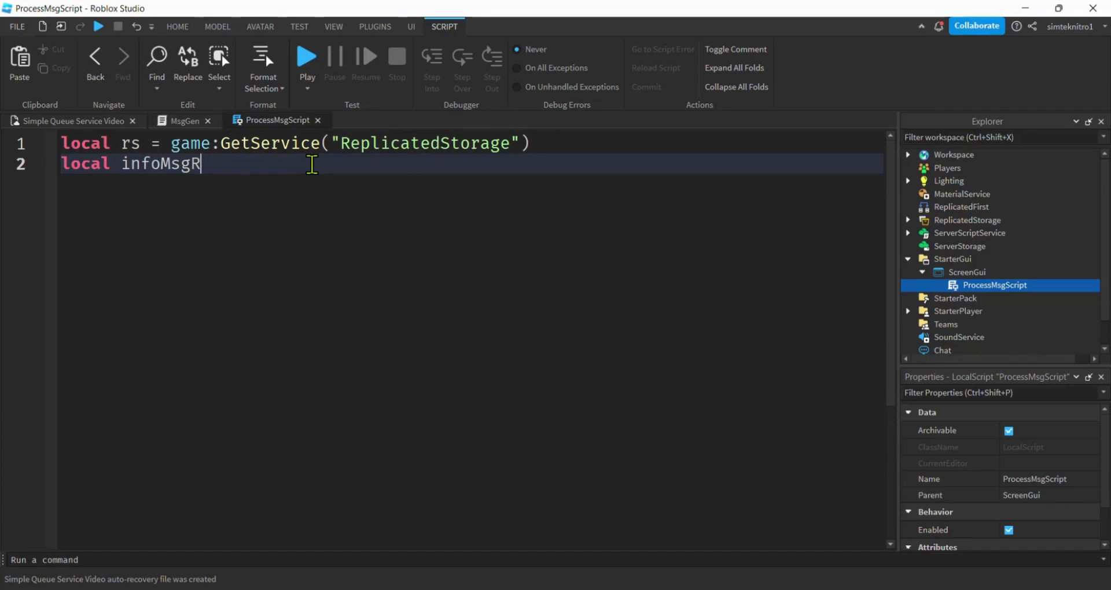
type("e = rs:W")
key("Tab")
type("\"")
key("Tab")
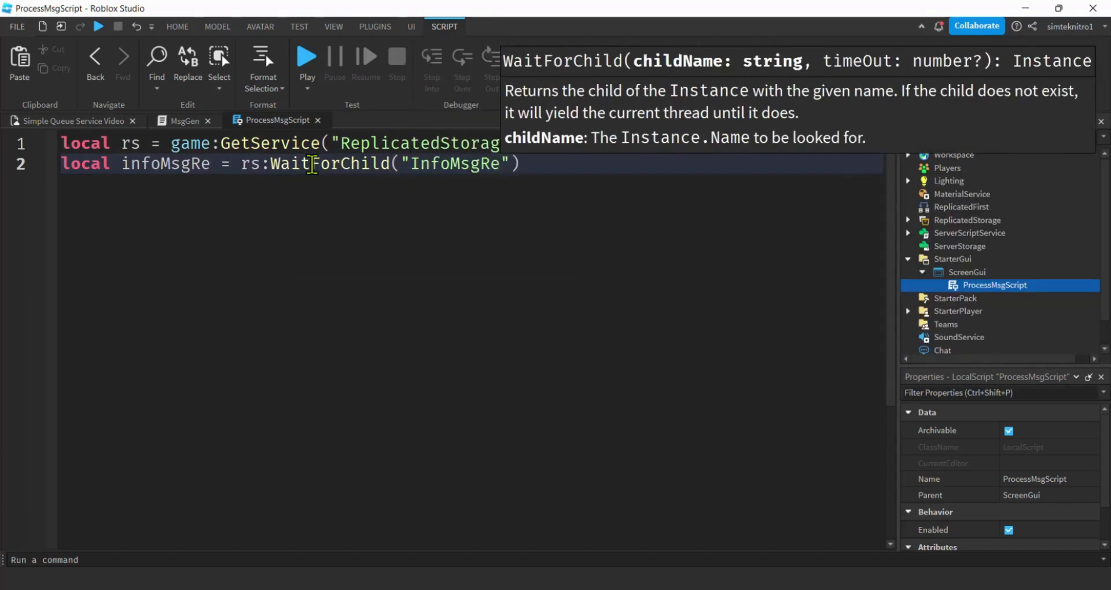
key("End")
key("Return")
key("Return")
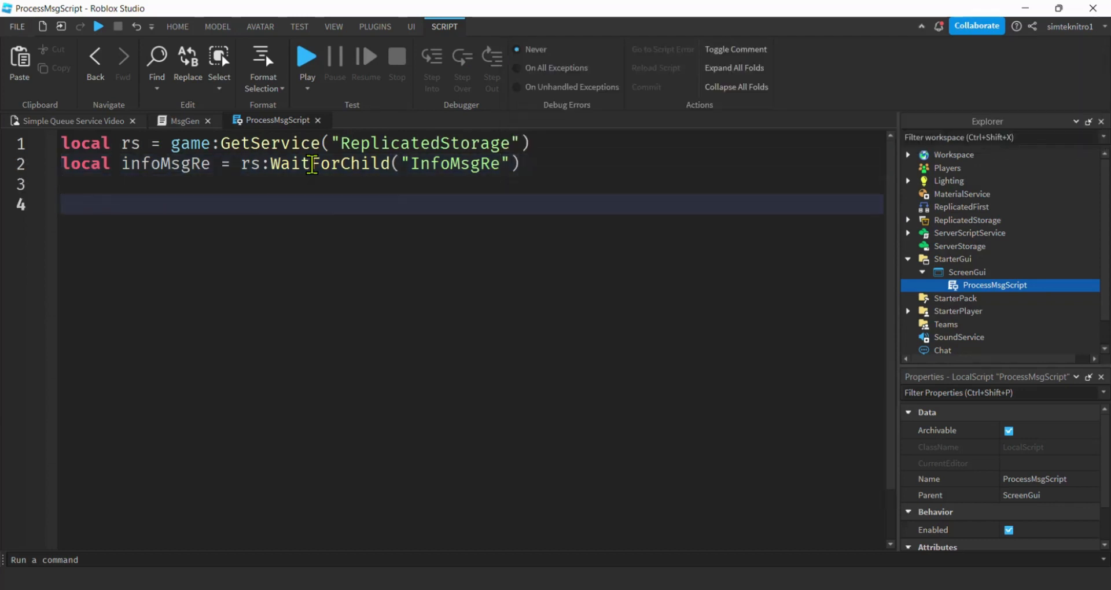
key("BackSpace")
type("local ")
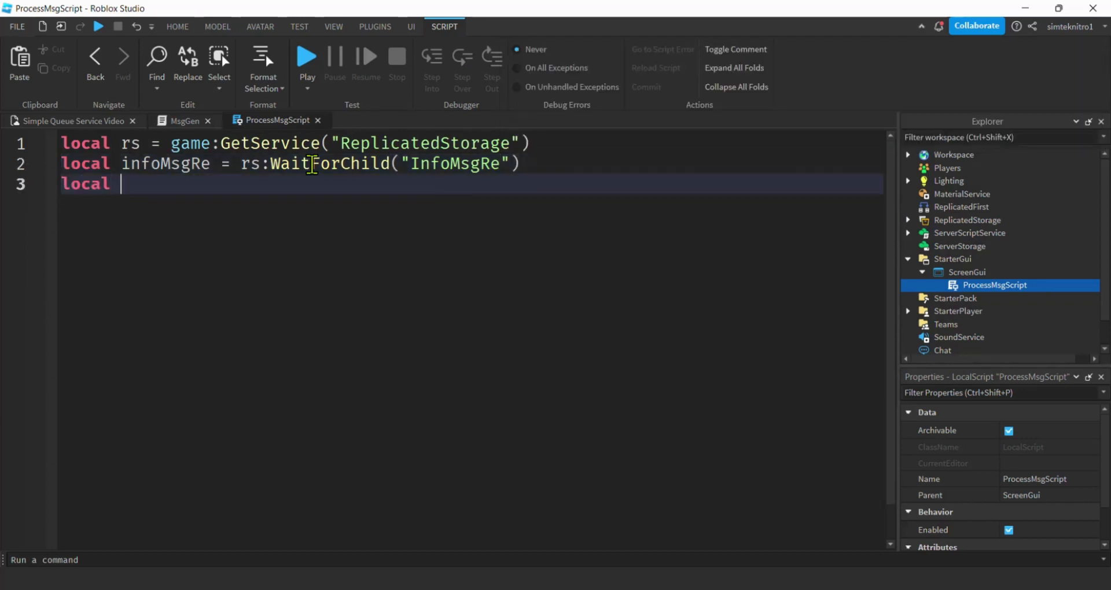
type("msgQueue")
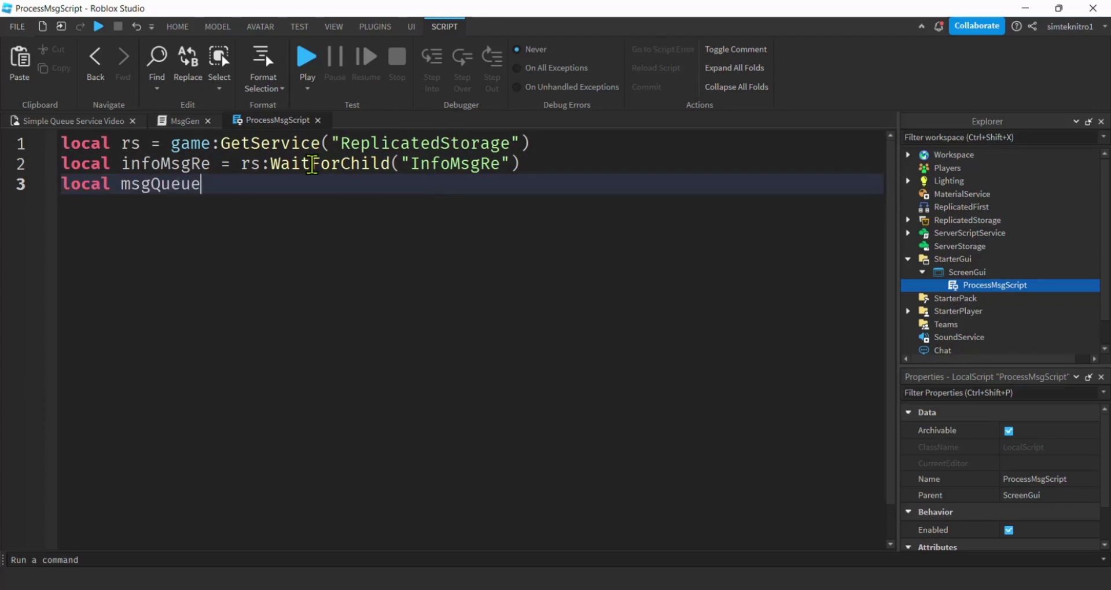
type(" = {}")
key("Return")
key("Return")
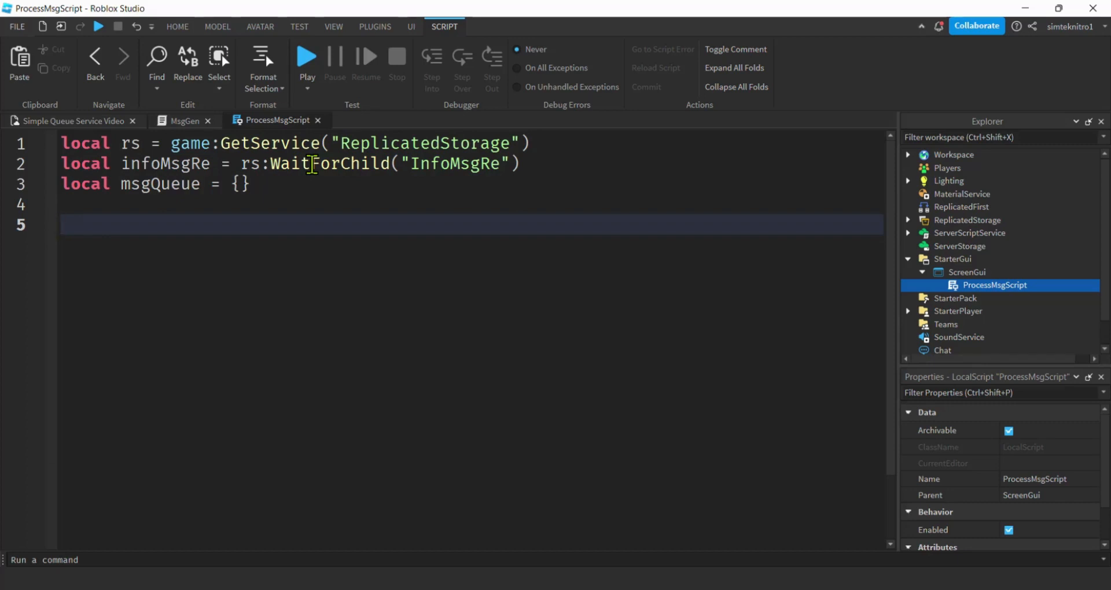
Step: Connect a function(msg) handler to infoMsgRe.OnClientEvent
double_click(152, 184)
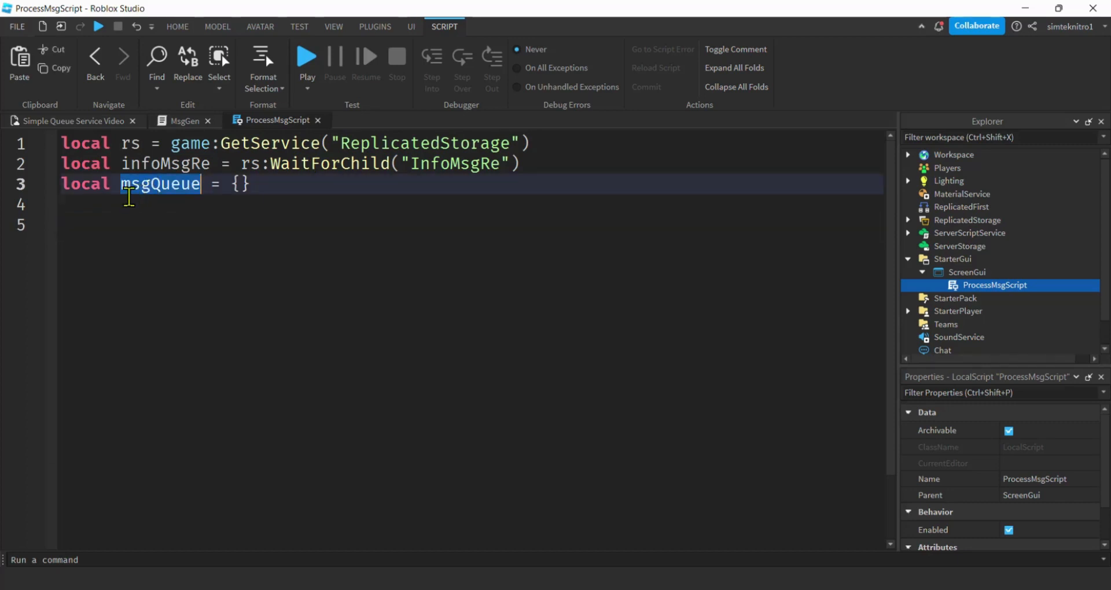
left_click(76, 239)
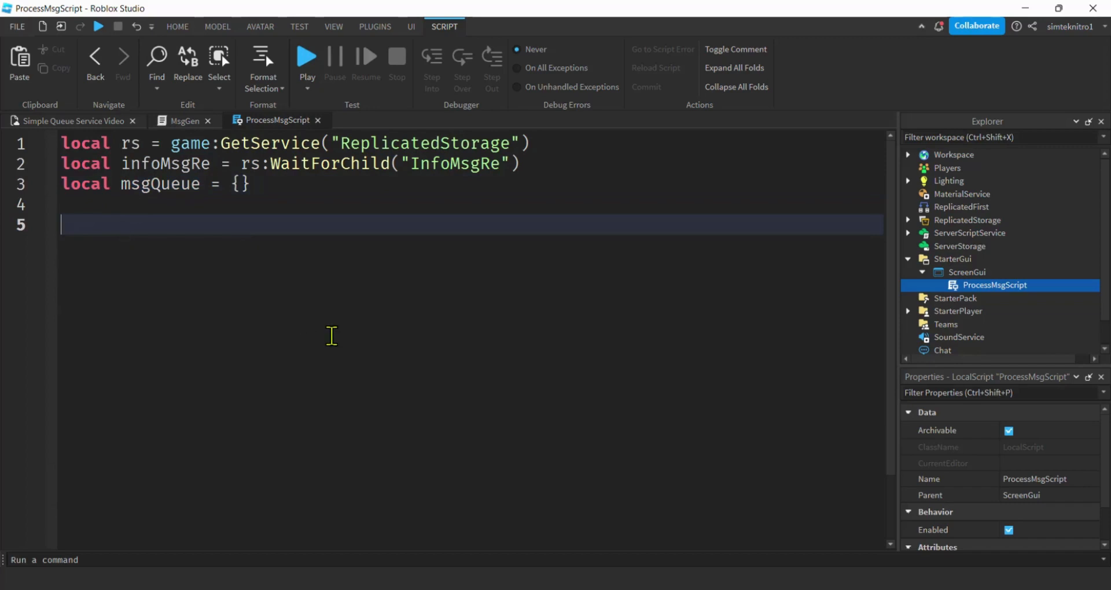
type("in")
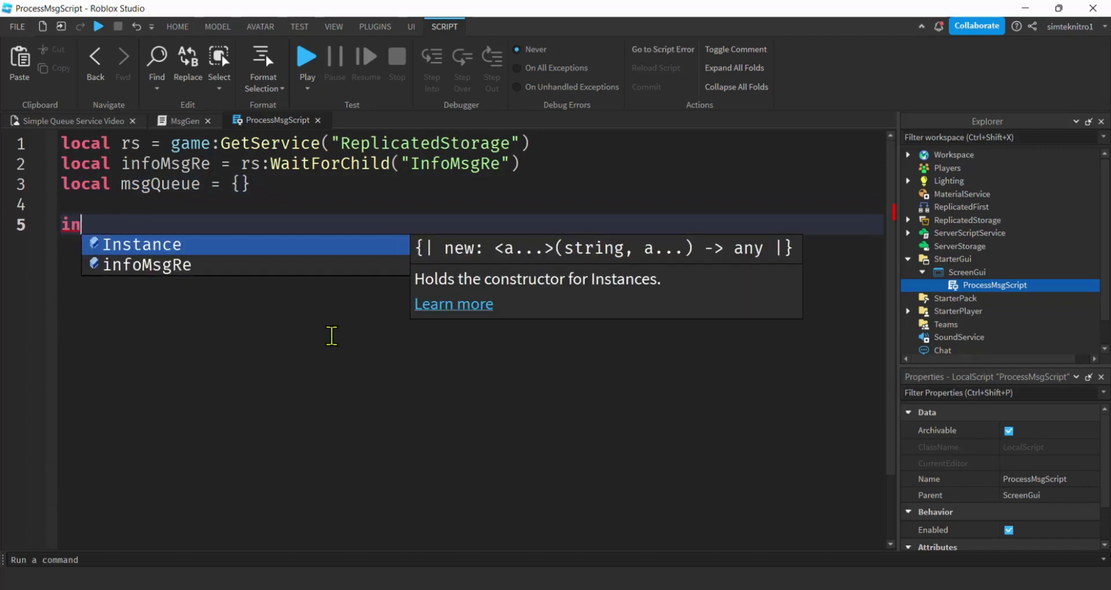
key("Down")
key("Tab")
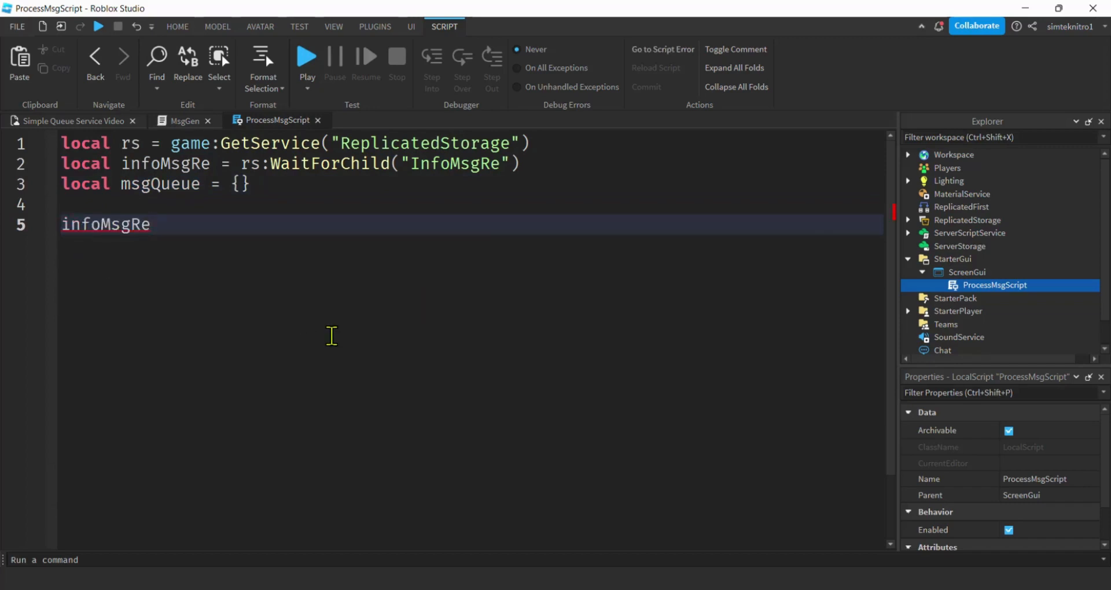
type(".O")
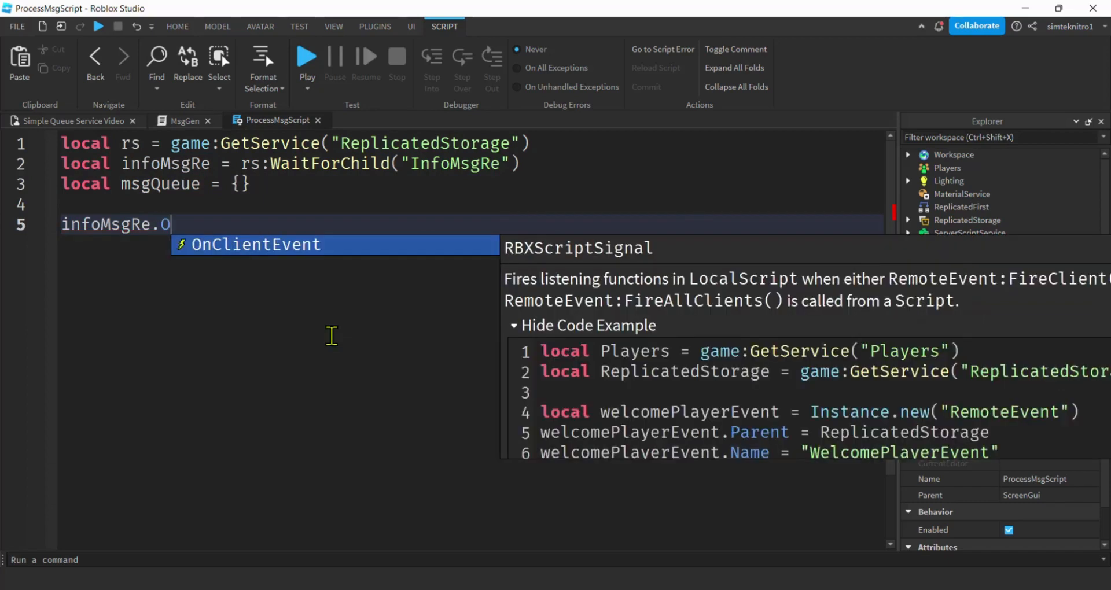
type("n")
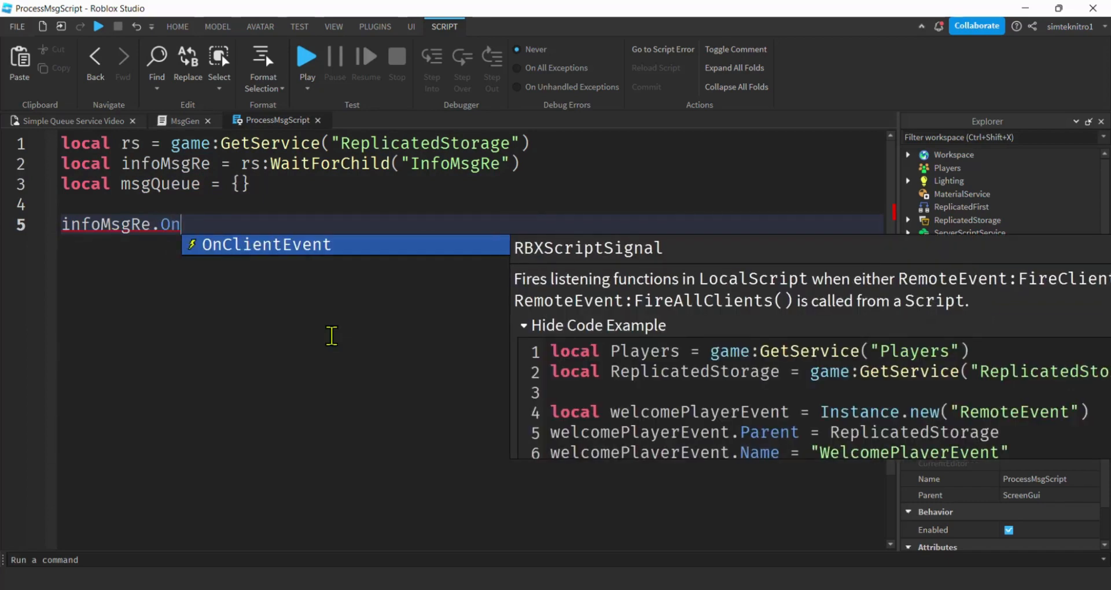
key("Tab")
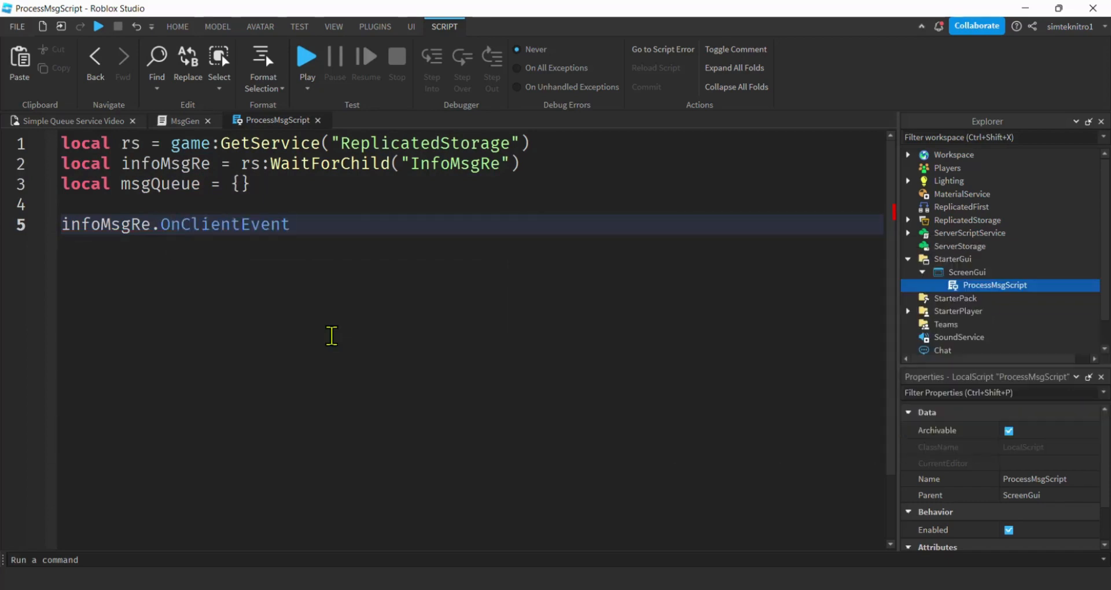
type(":")
key("Tab")
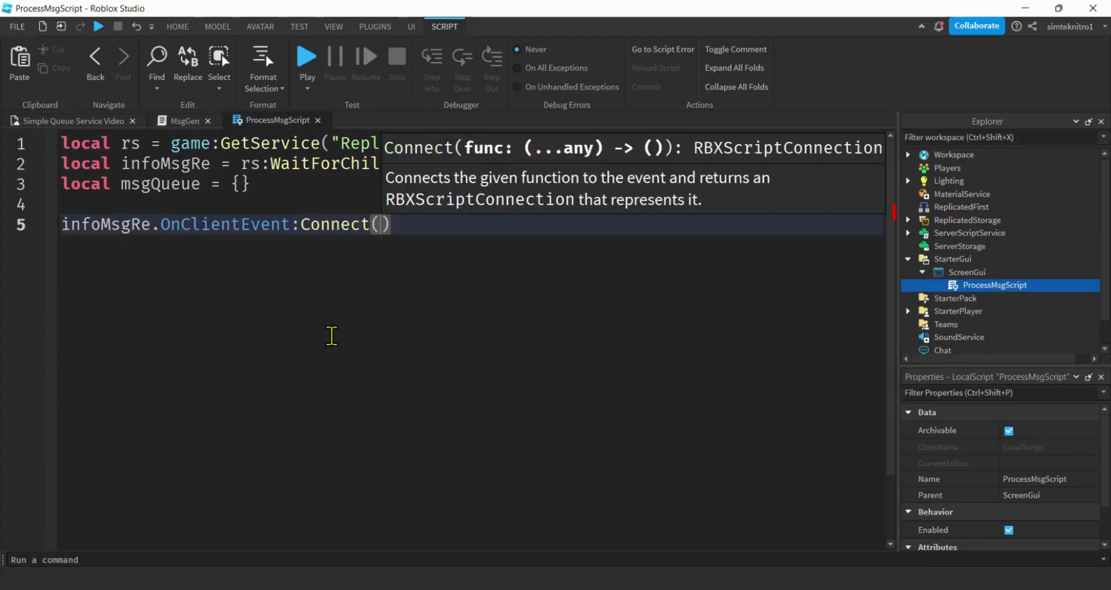
type("functi")
key("Tab")
type("(")
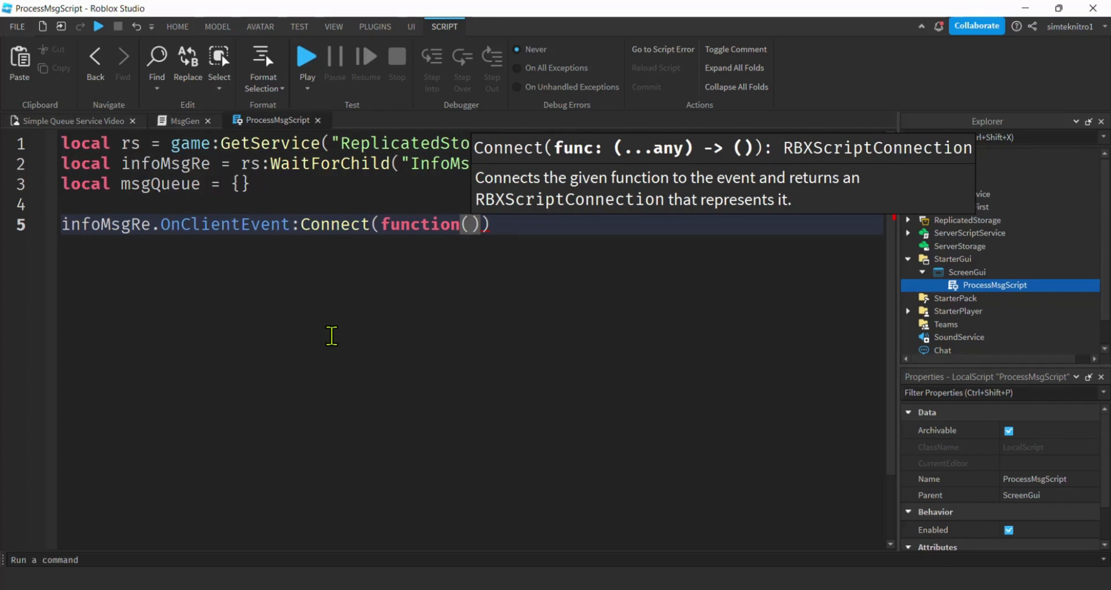
type("msg")
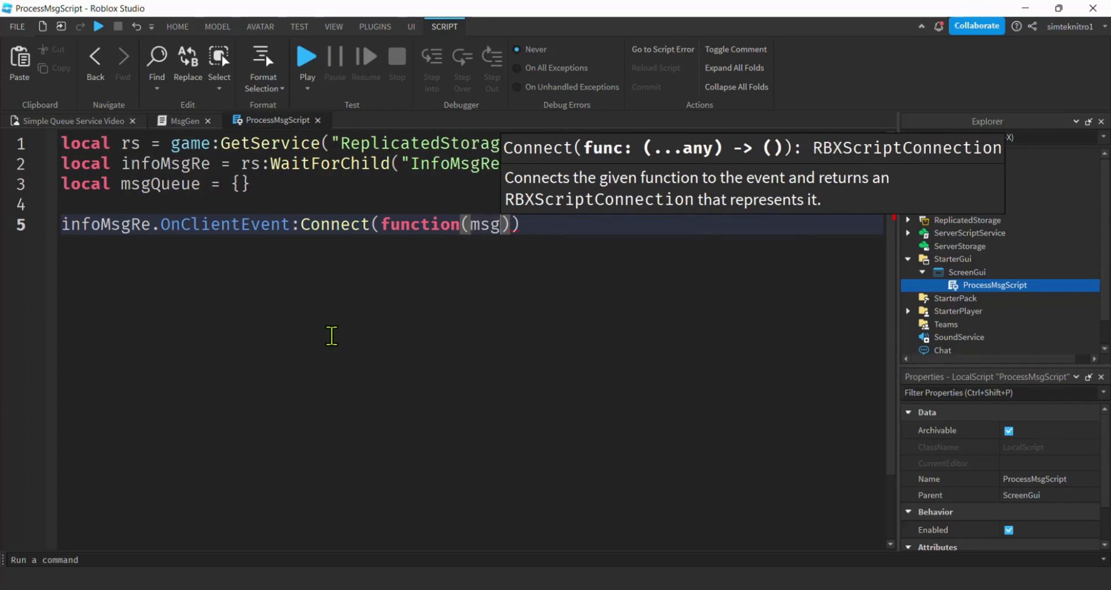
key("Right")
key("Return")
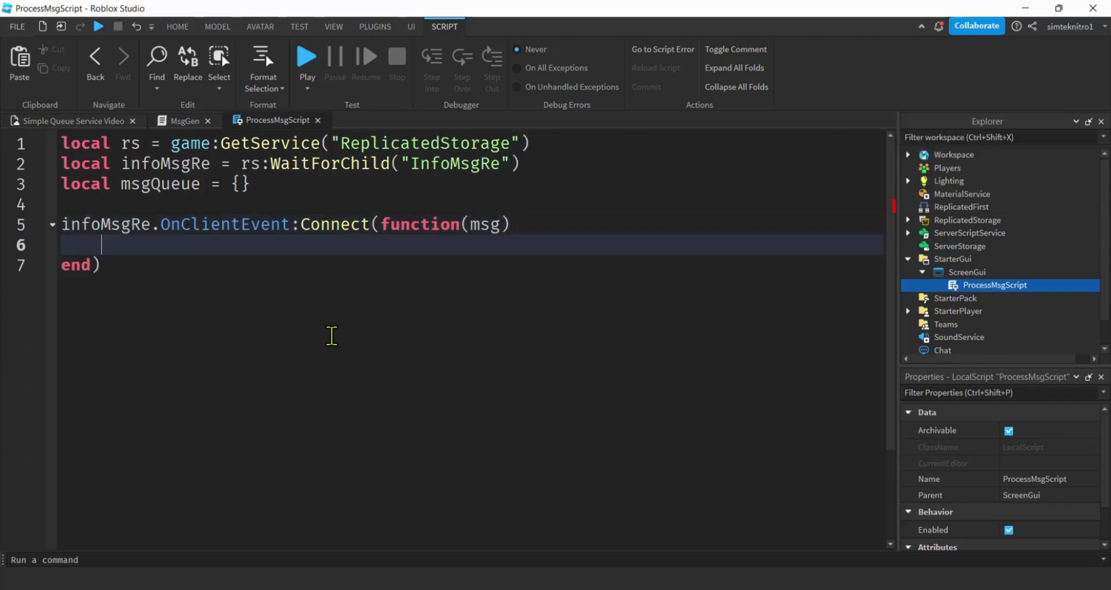
type("table.")
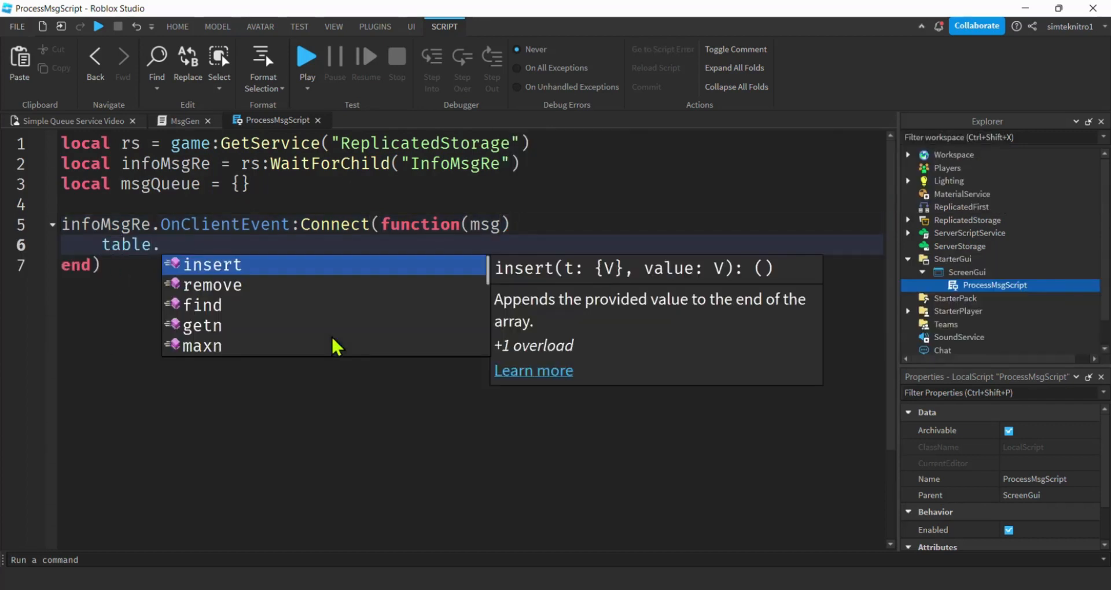
type("i")
Step: Inside it append each msg to msgQueue with table.insert(msgQueue, msg)
key("Return")
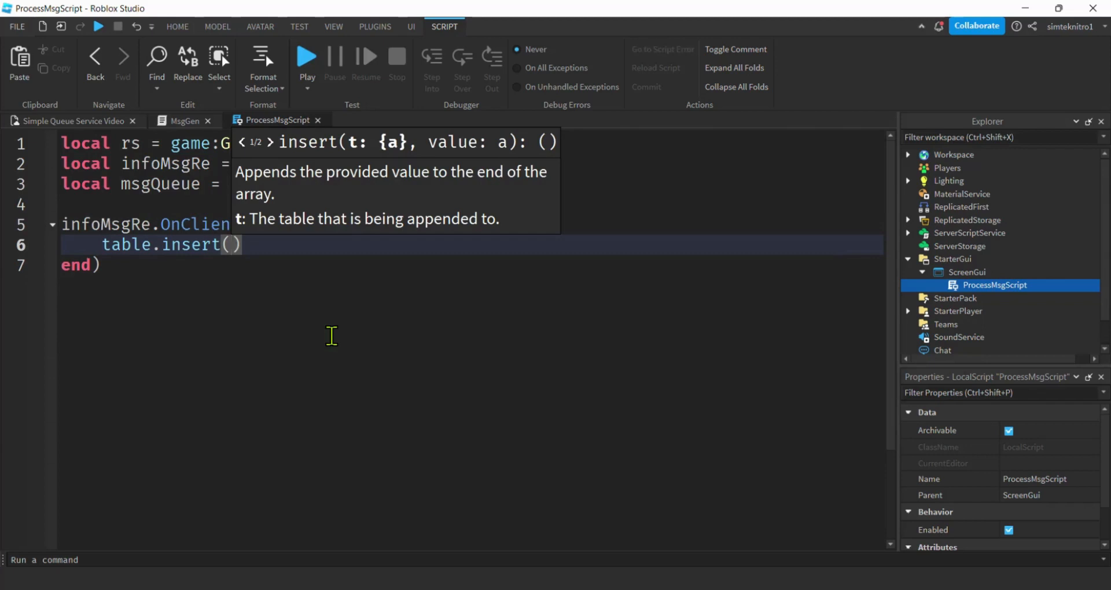
type("m")
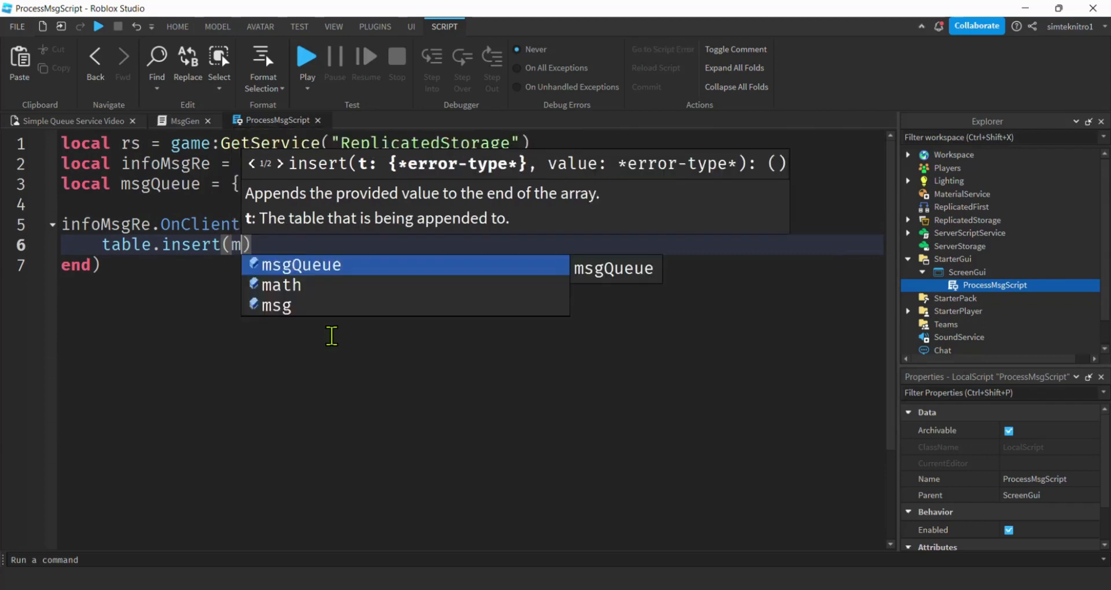
type("s")
key("Return")
type(", msg")
key("Escape")
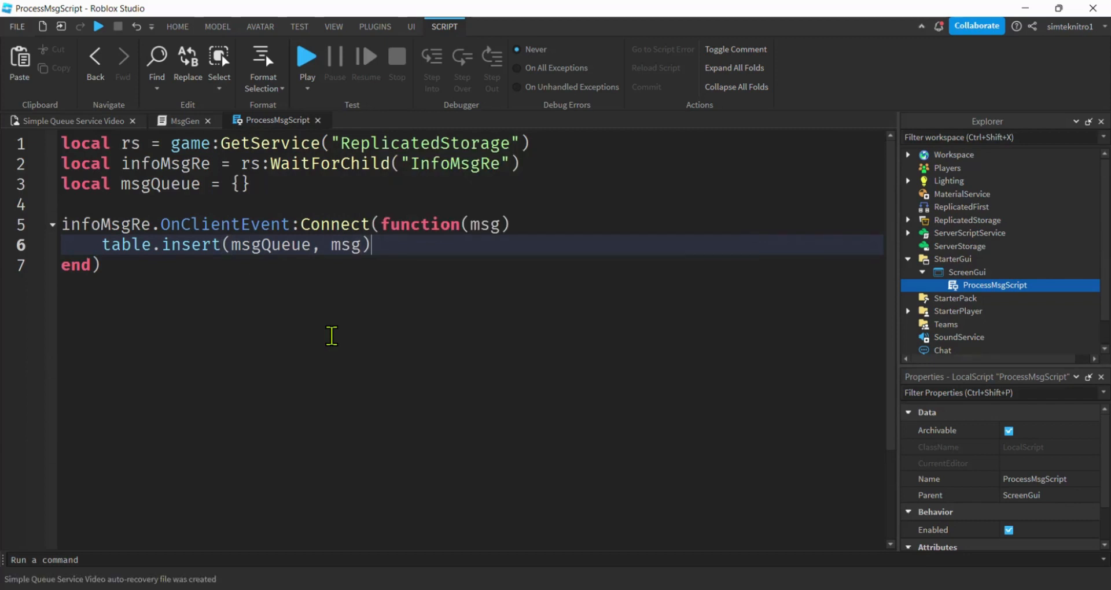
double_click(271, 245)
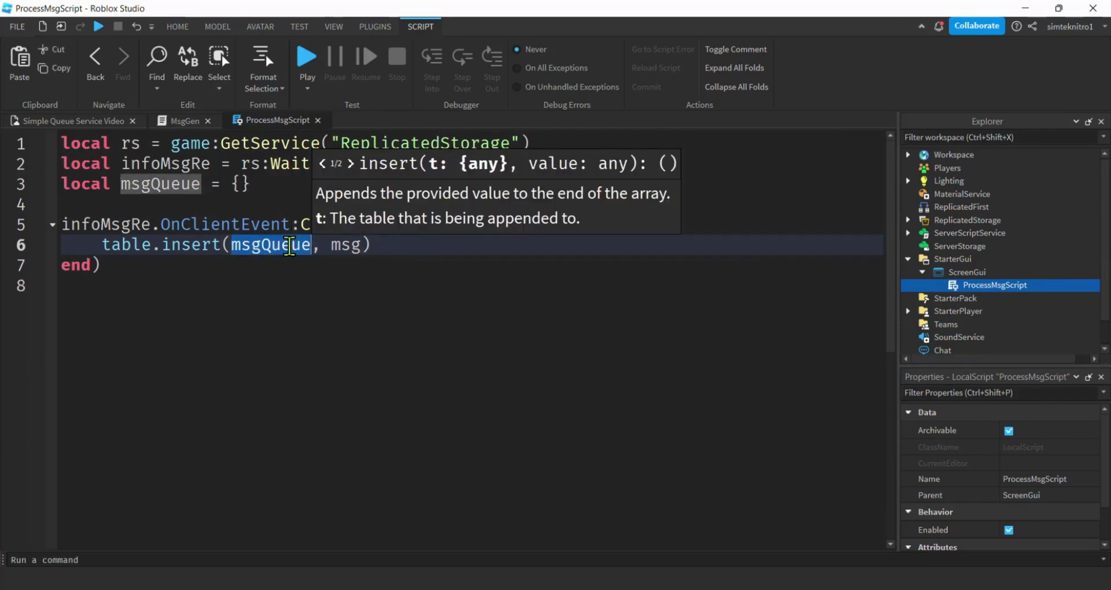
Step: Define processMsg with a while-loop body that waits one second per iteration
left_click(261, 184)
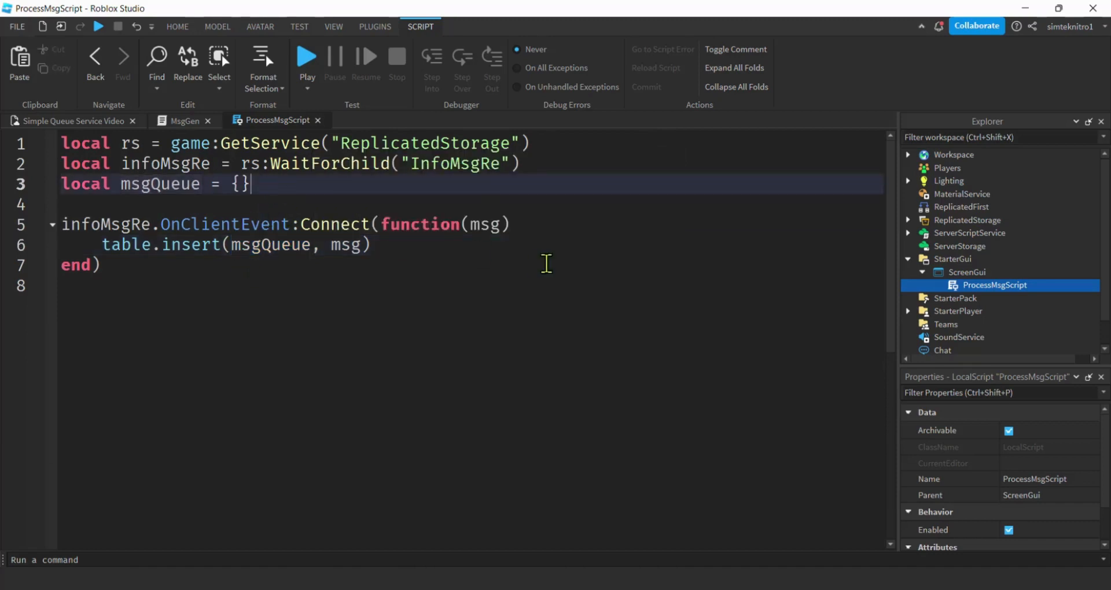
key("Return")
key("Return")
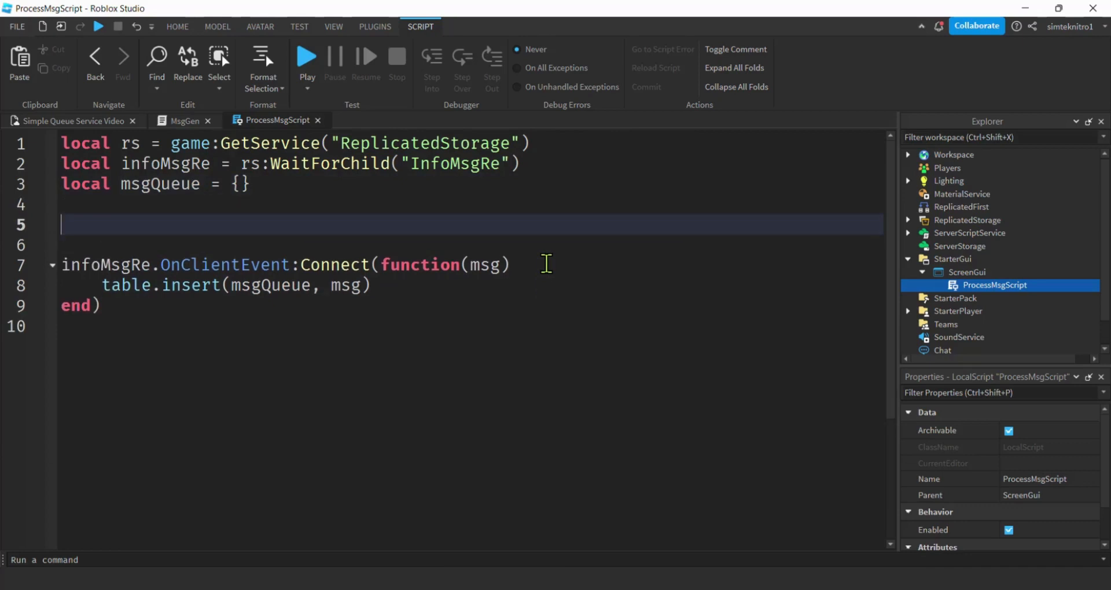
type("loc")
type("al function processMsg()")
key("Return")
type("while w")
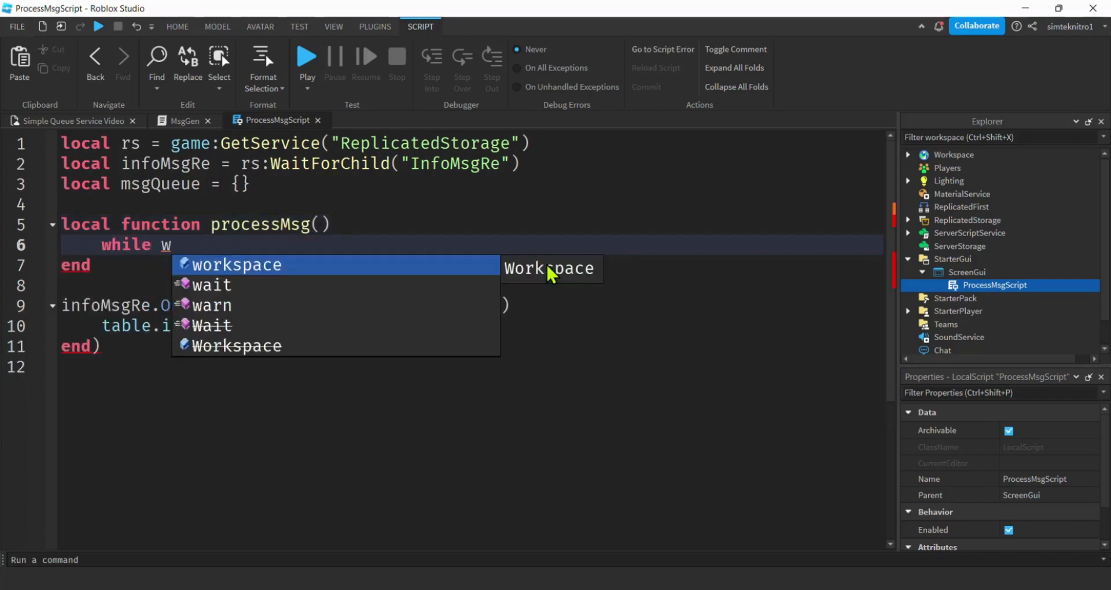
type("ait(2")
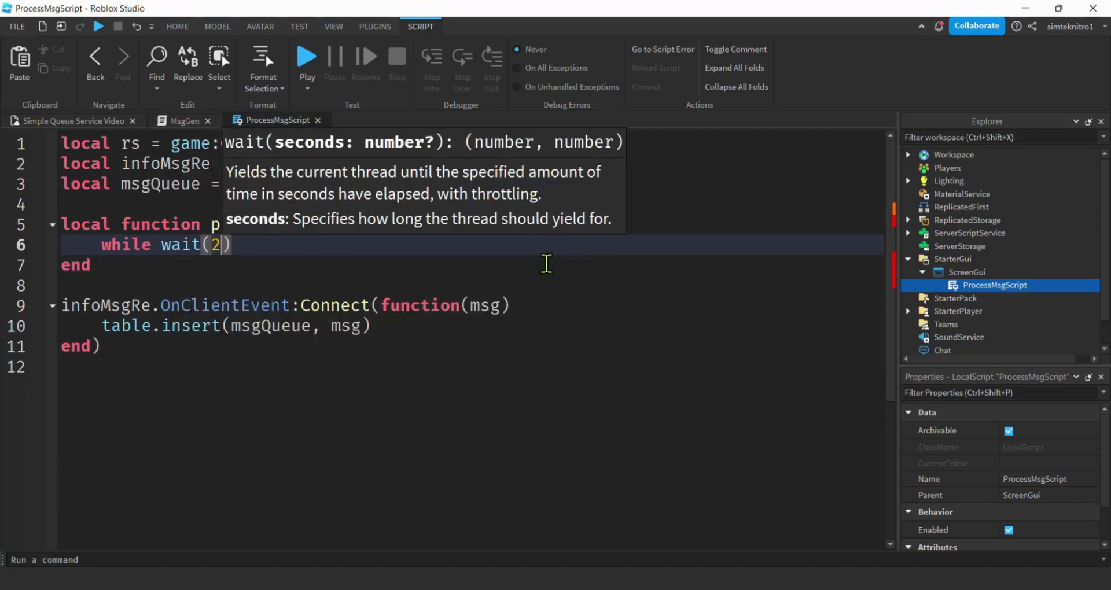
type(")")
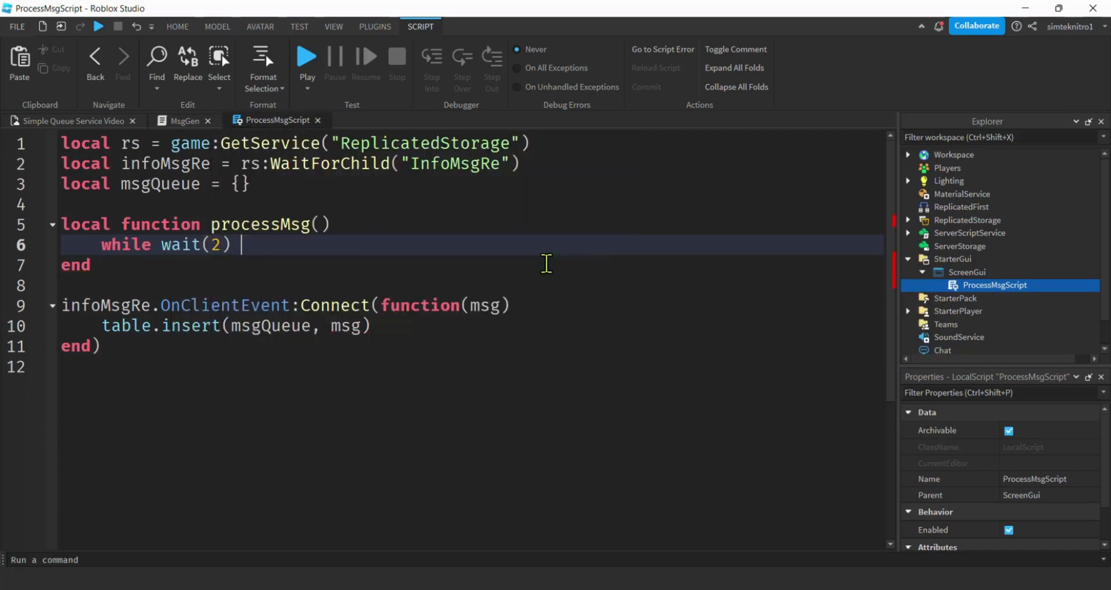
key("BackSpace")
key("BackSpace")
key("BackSpace")
type("1)")
type(" d")
type("o")
key("Return")
type("if ")
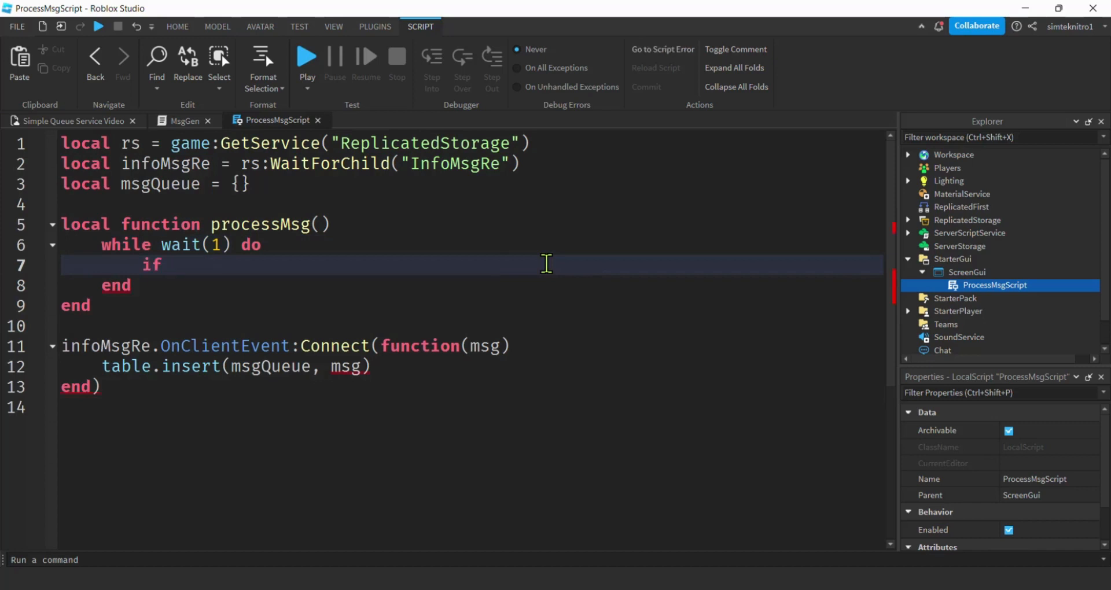
type("#")
type("msg")
Step: Inside the loop, if #msgQueue > 0 then print the first queued message msgQueue[1]
key("Tab")
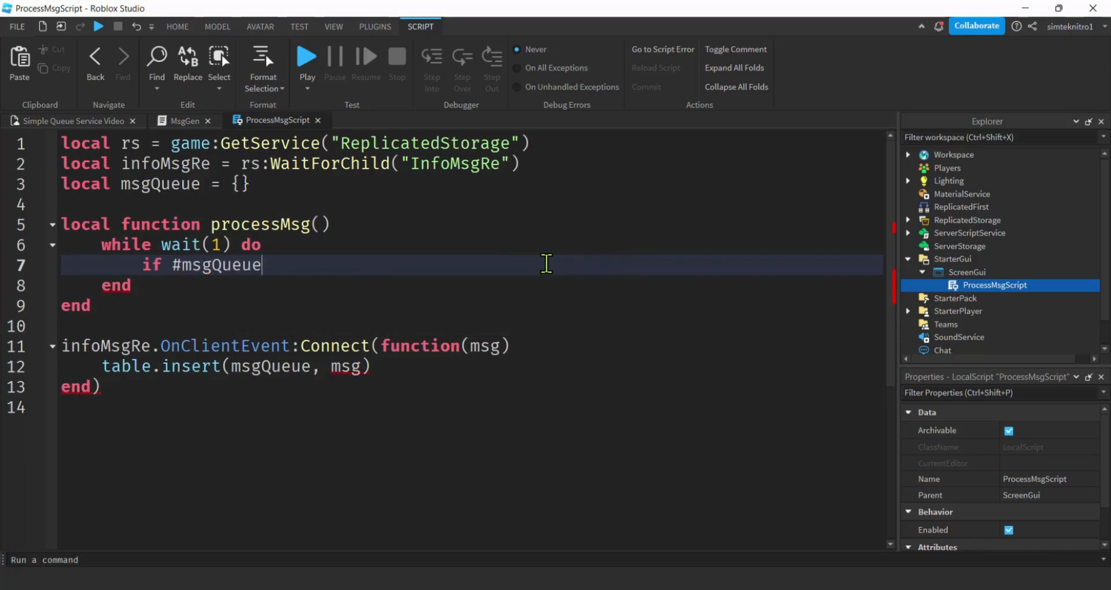
type(" > 0 then")
key("Return")
key("Return")
key("Up")
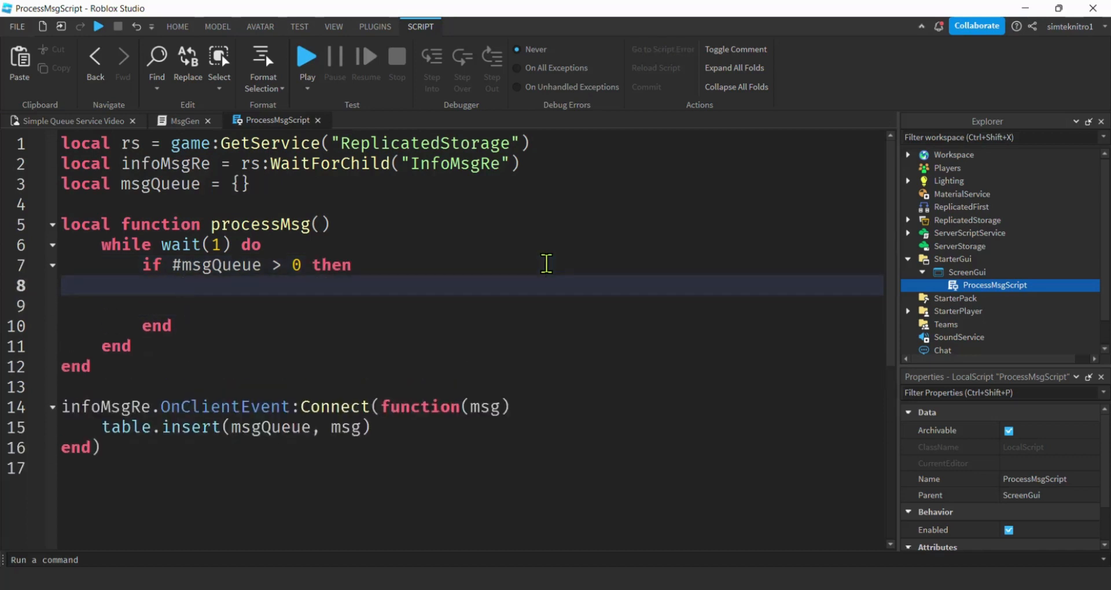
type("print(\"")
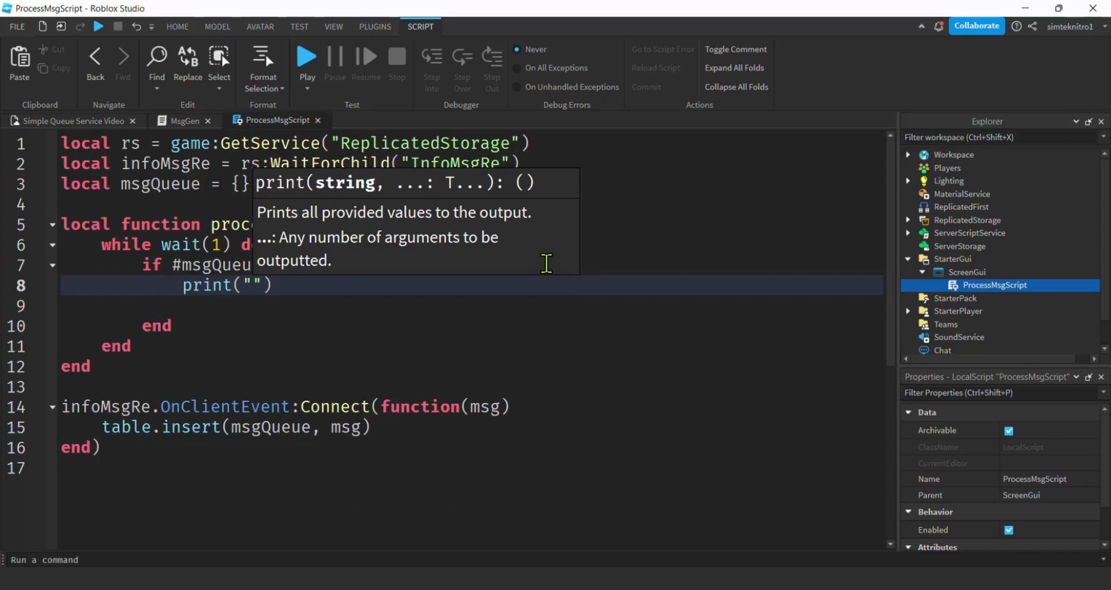
type("Client side process ")
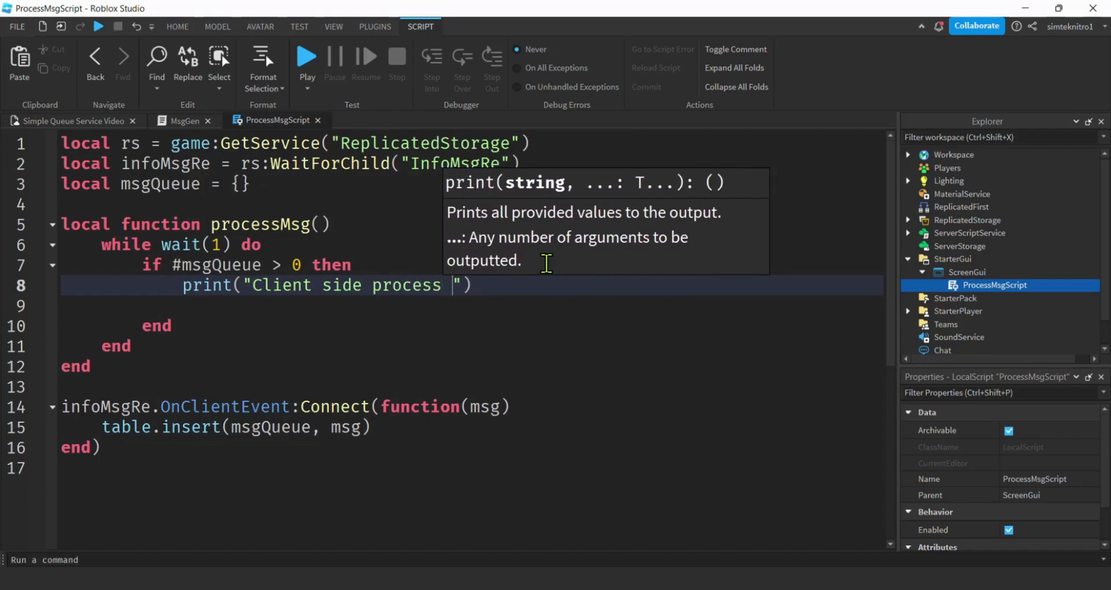
type(":\", ms")
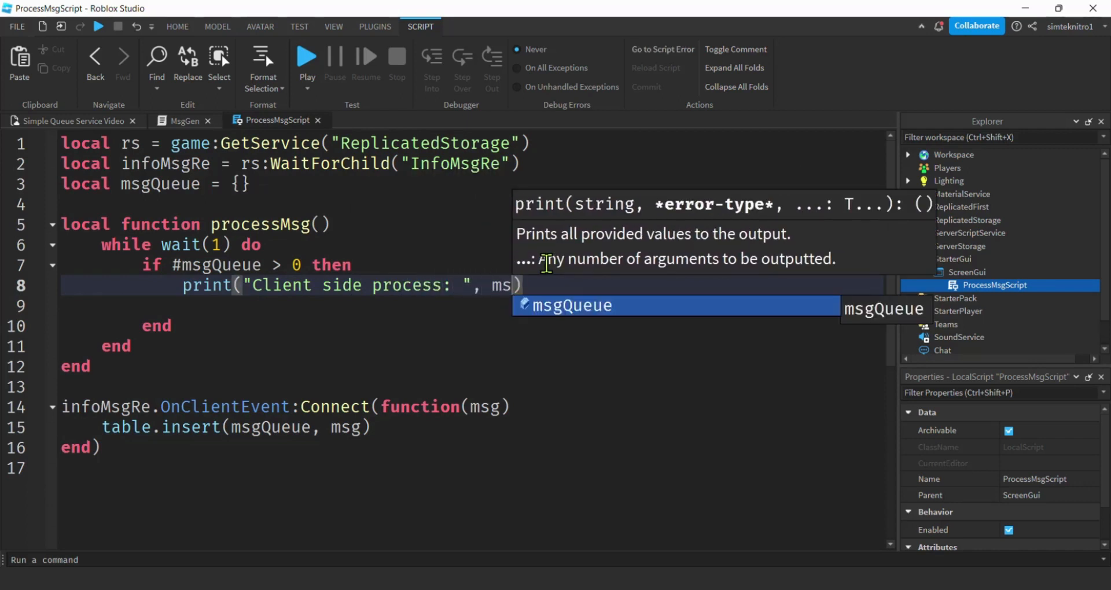
key("Tab")
type("p")
key("BackSpace")
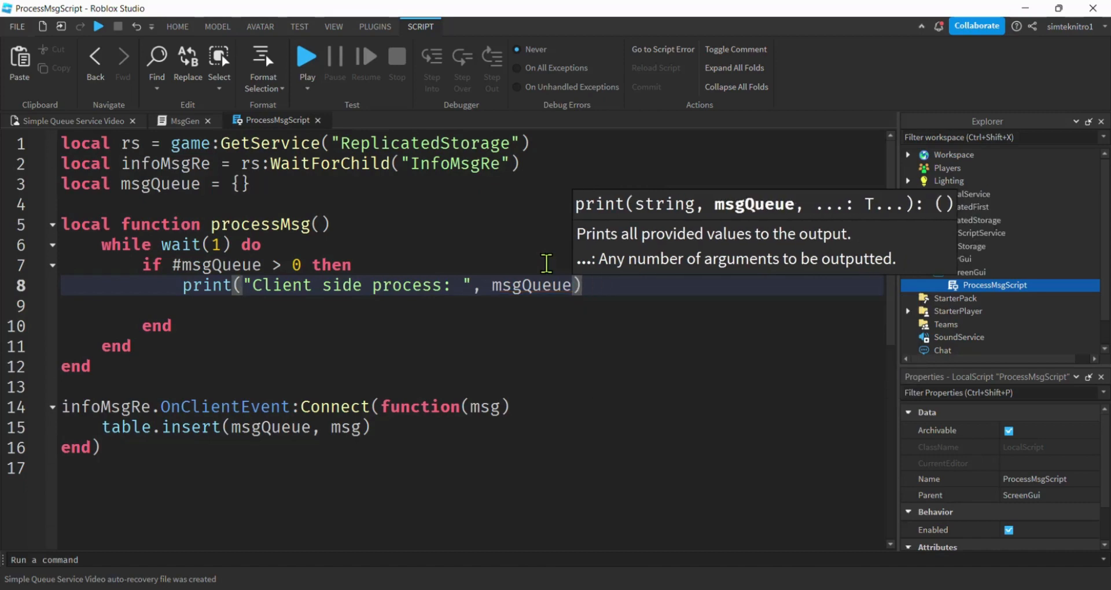
type("[1]")
mouse_move(491, 287)
left_mouse_down()
mouse_move(620, 301)
mouse_move(601, 287)
left_mouse_up()
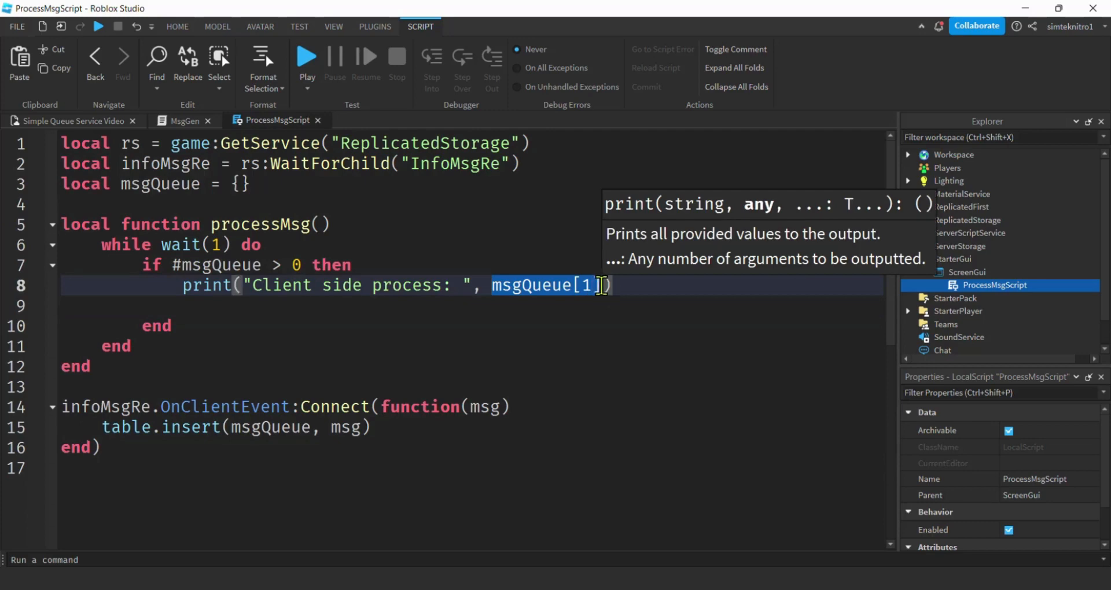
Step: Add table.remove(msgQueue, 1), then an else branch printing "the queue is empty!"
left_click(455, 306)
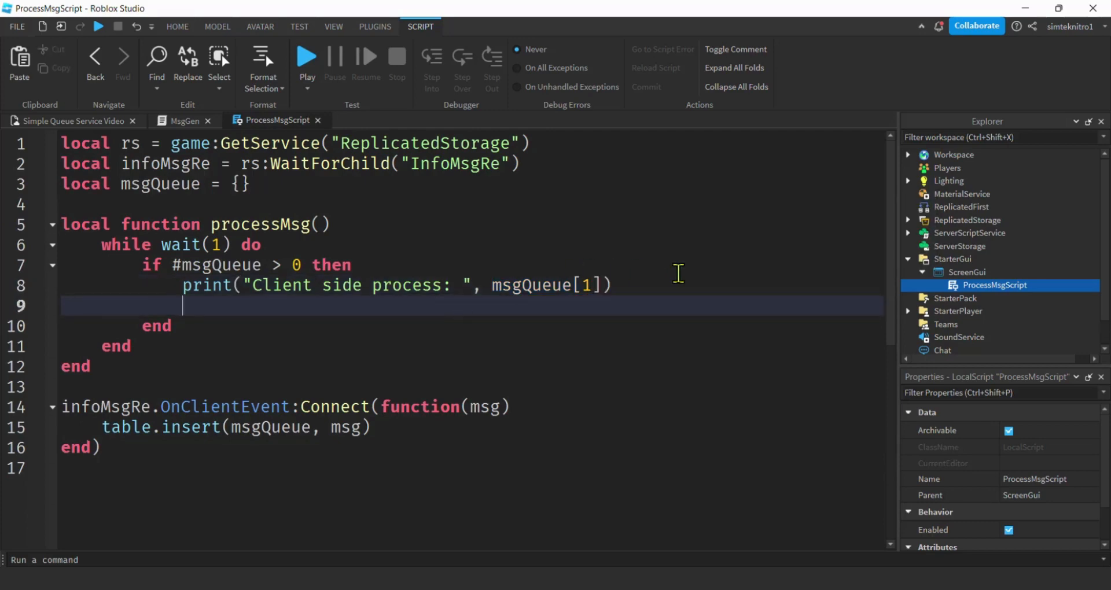
type("table.re")
key("Tab")
type("(")
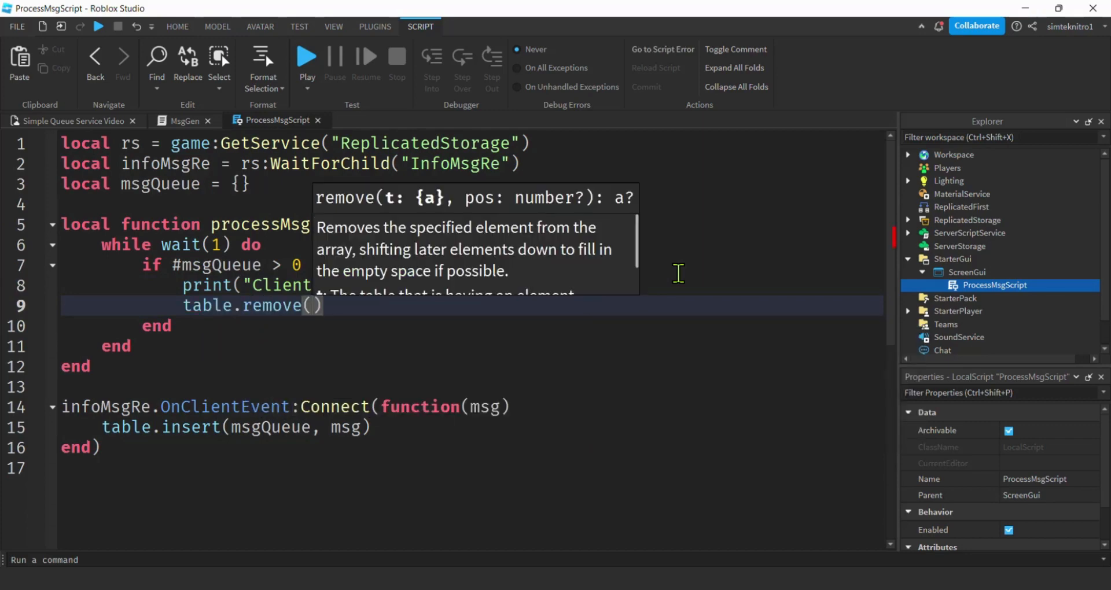
type("ms")
key("Tab")
type(", ")
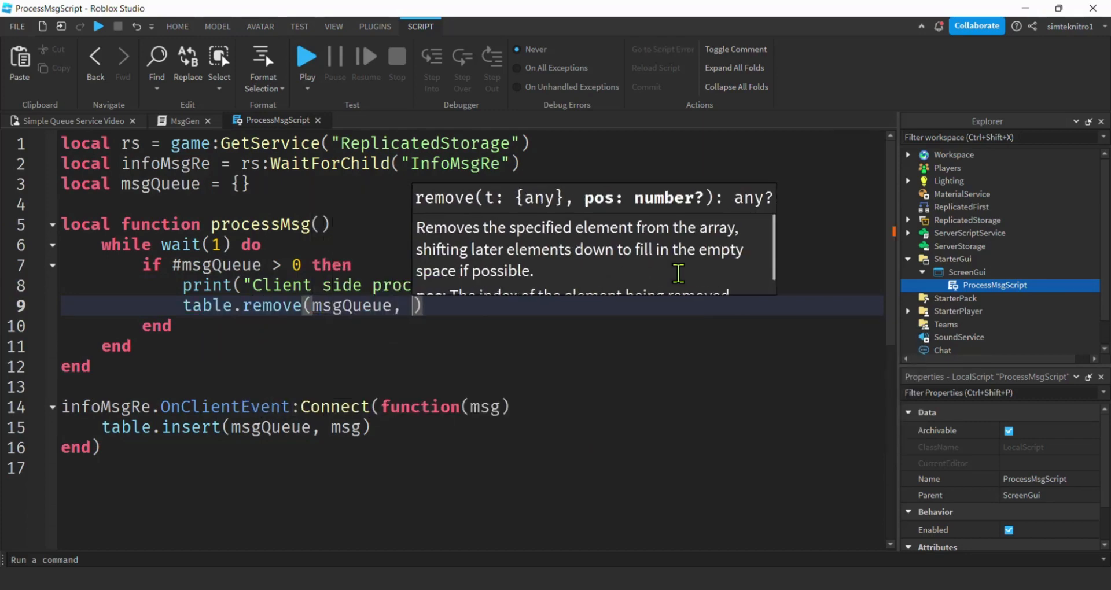
type("1")
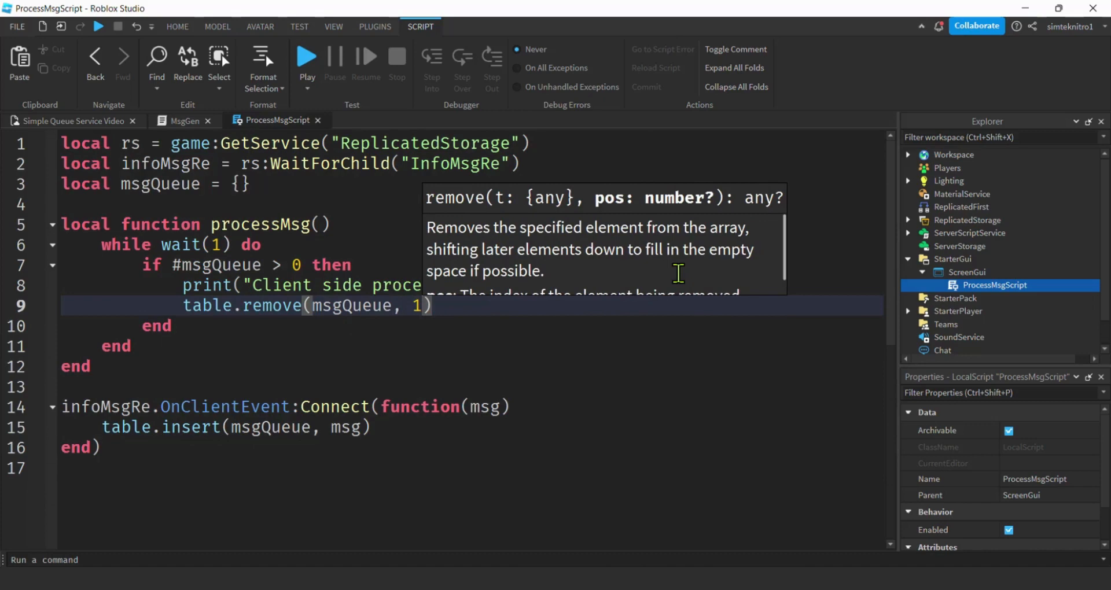
double_click(417, 305)
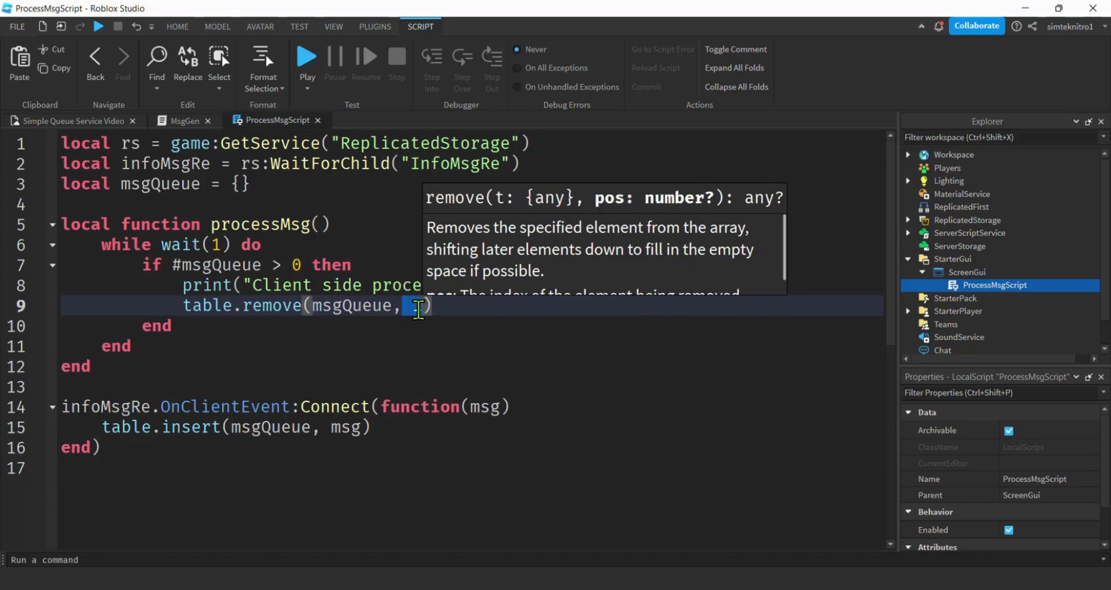
left_click(303, 326)
left_click(468, 306)
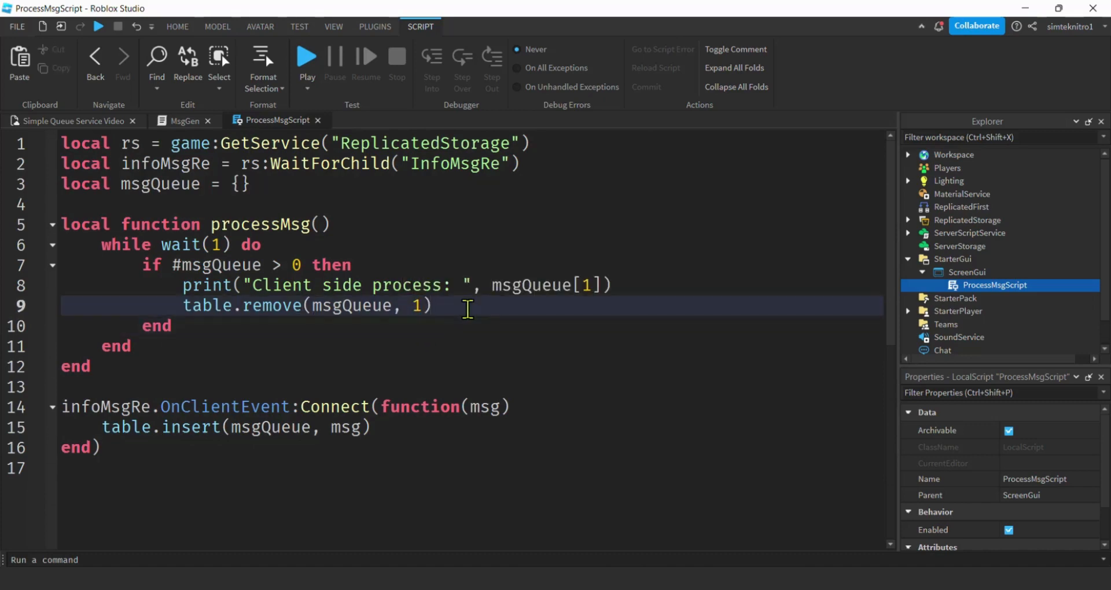
key("Return")
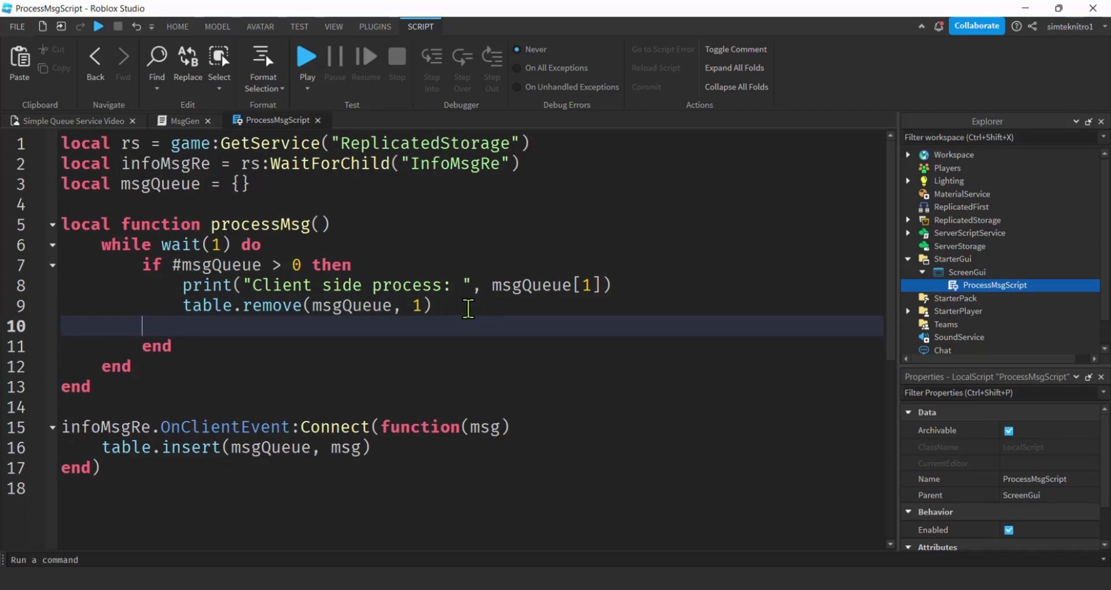
type("else")
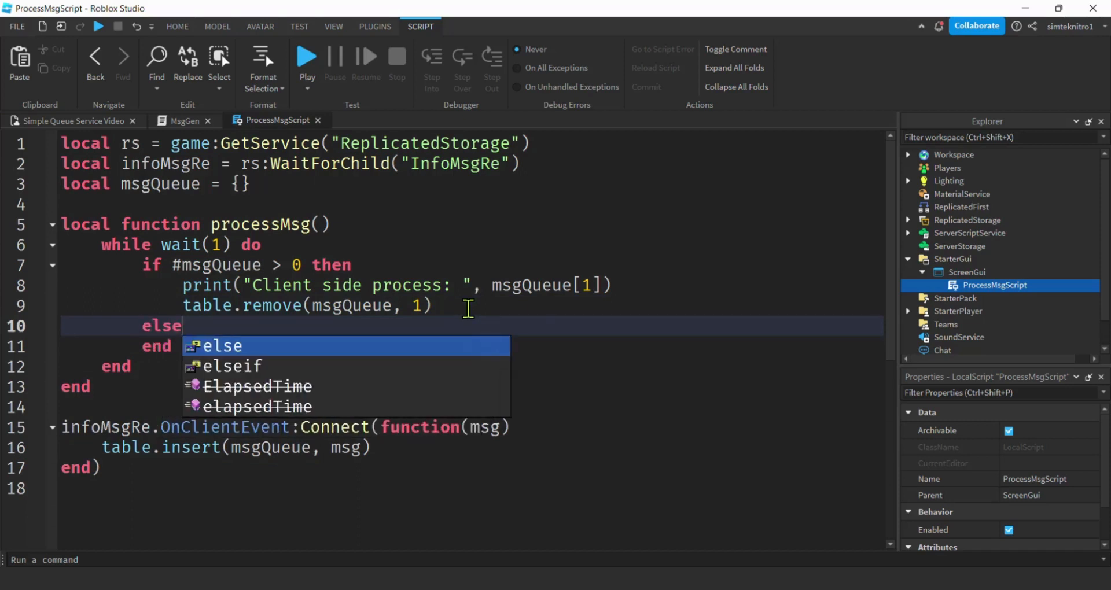
key("Return")
type("print(\"the queue is empty")
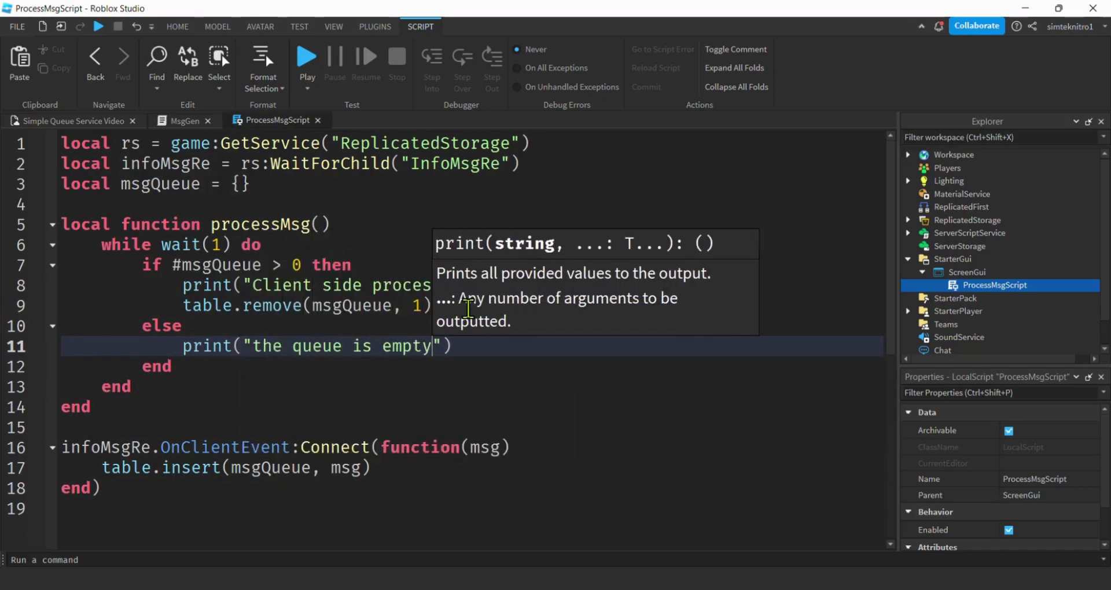
type("!")
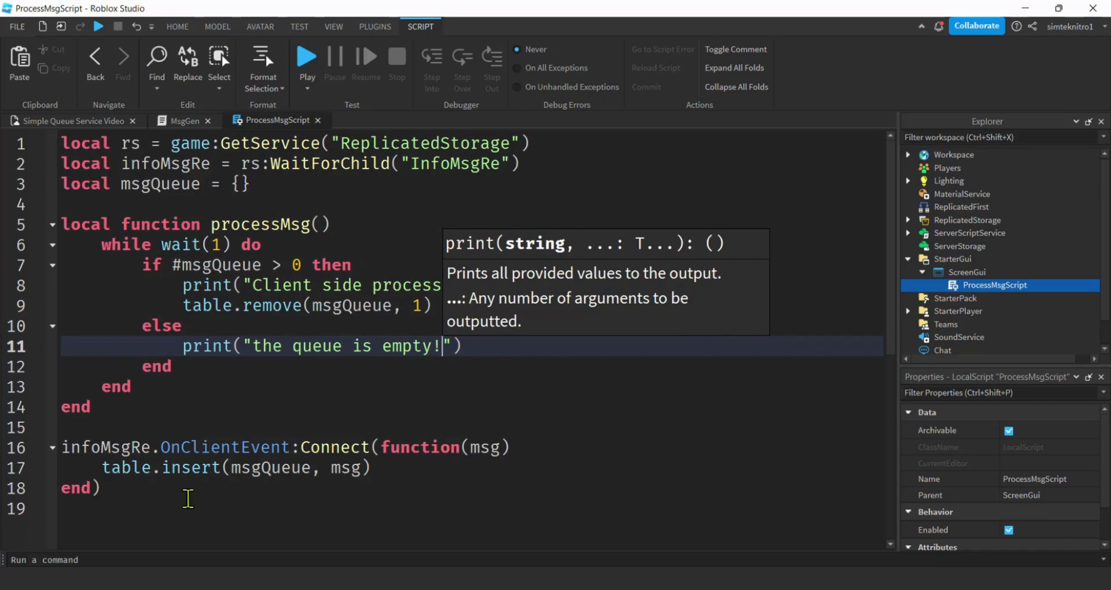
Step: End the script with spawn(processMsg) so the queue loop runs alongside the event handler
left_click(119, 490)
left_click_drag(209, 224, 331, 224)
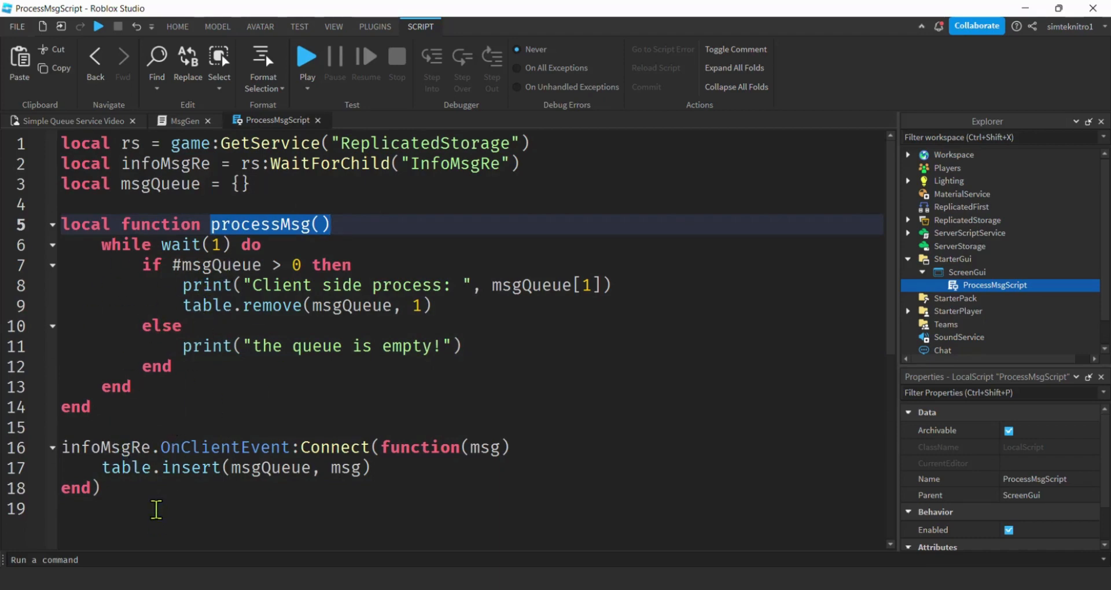
left_click(139, 490)
key("Return")
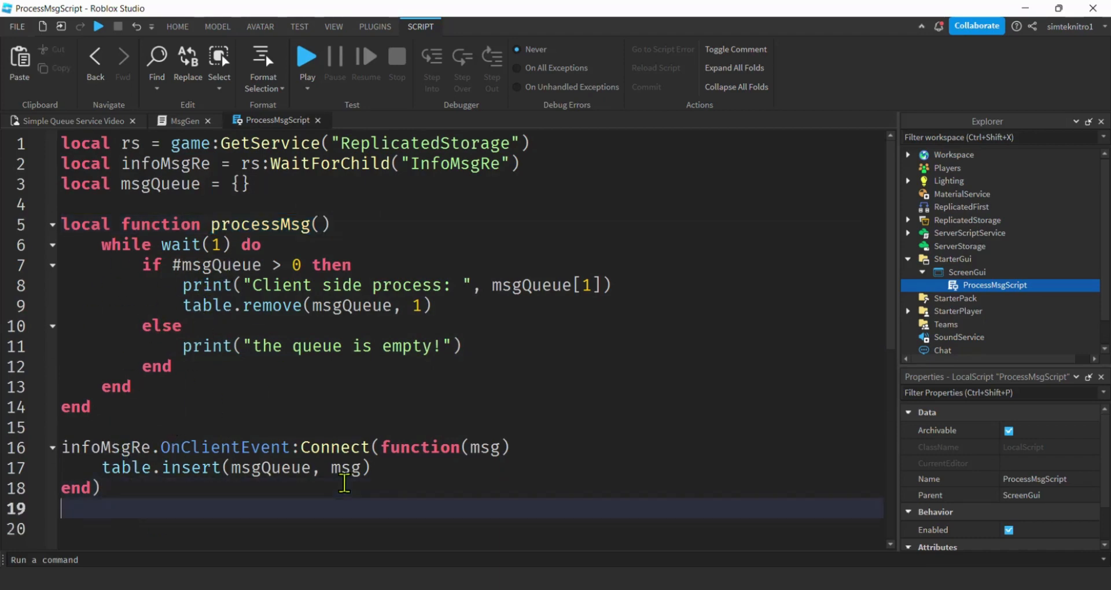
type("sp")
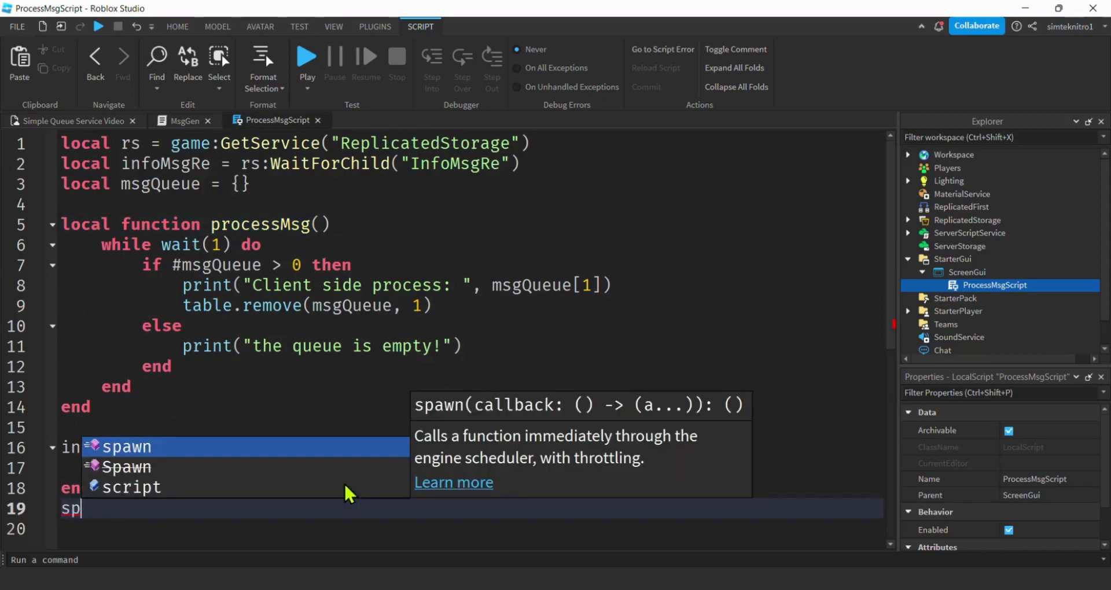
key("Tab")
type("pro")
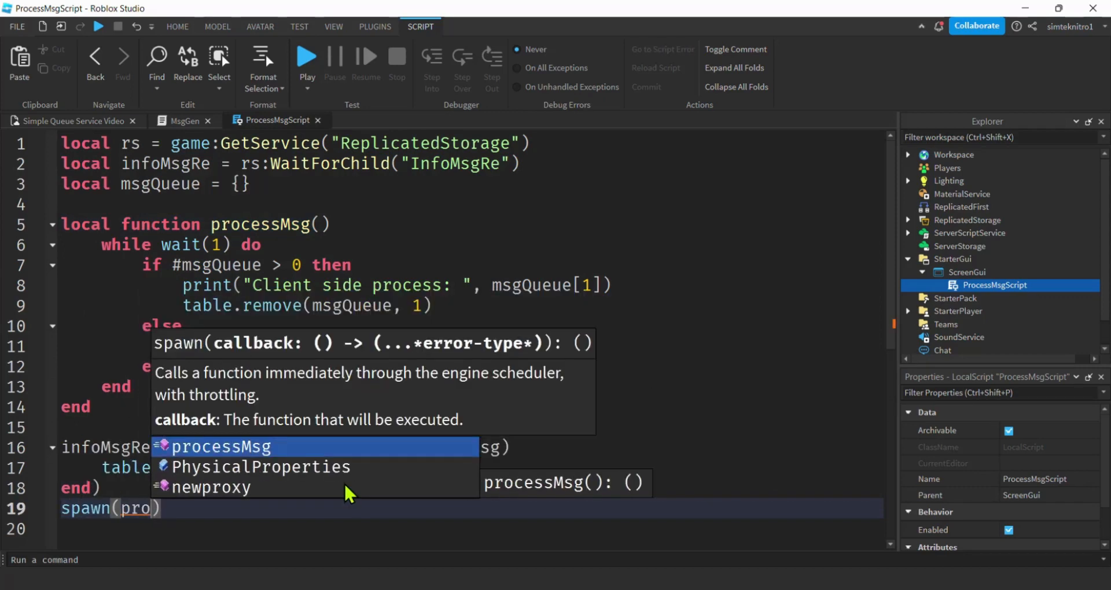
key("Tab")
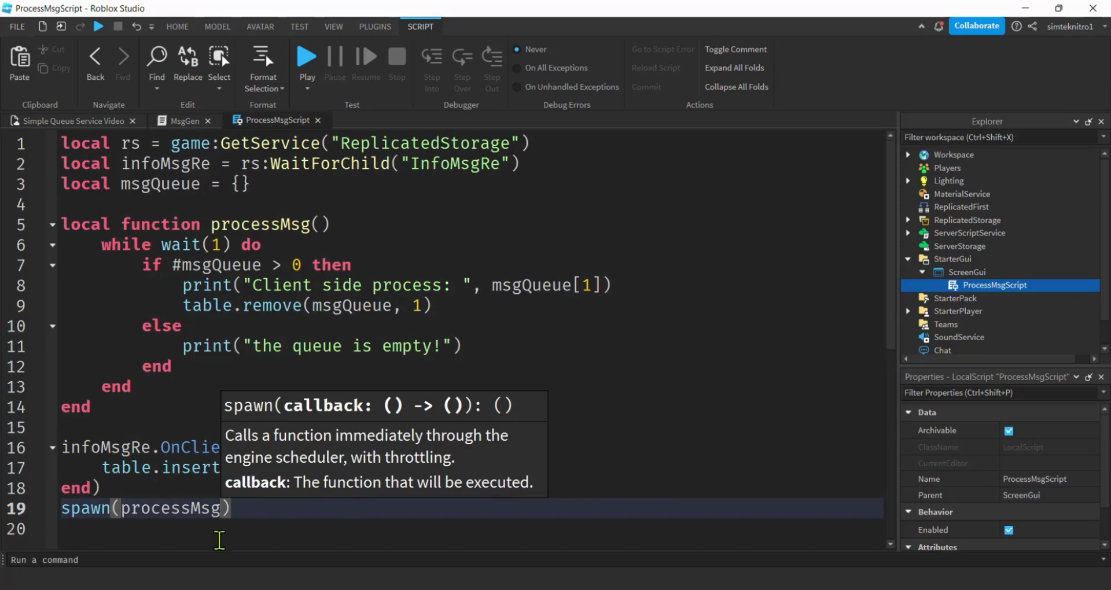
left_click(180, 509)
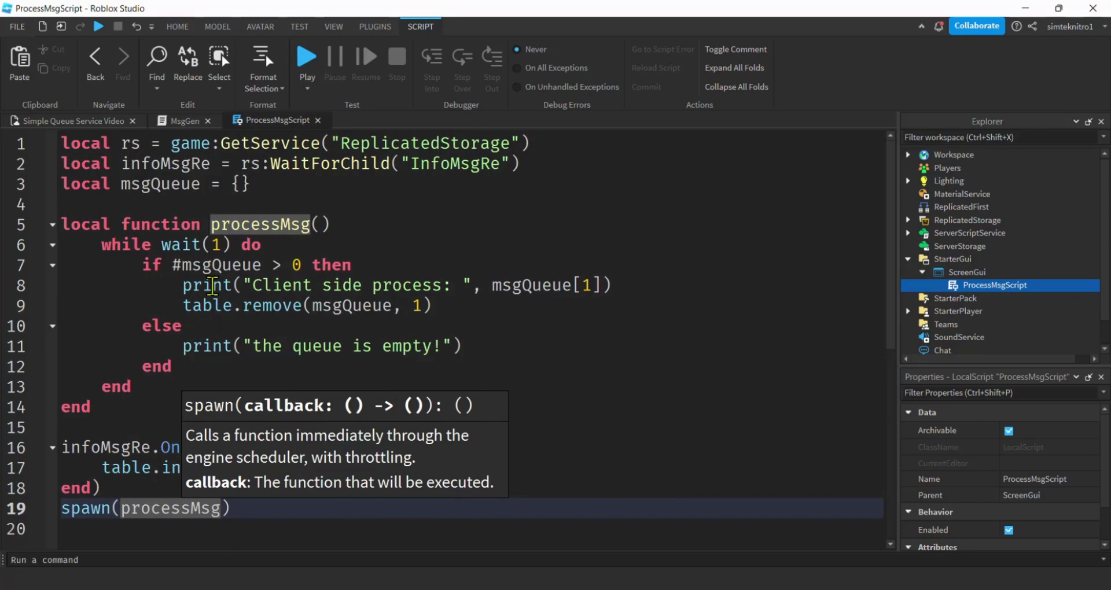
Step: Run a play test and watch the Output window log processed messages and queue-empty notices
left_click(308, 59)
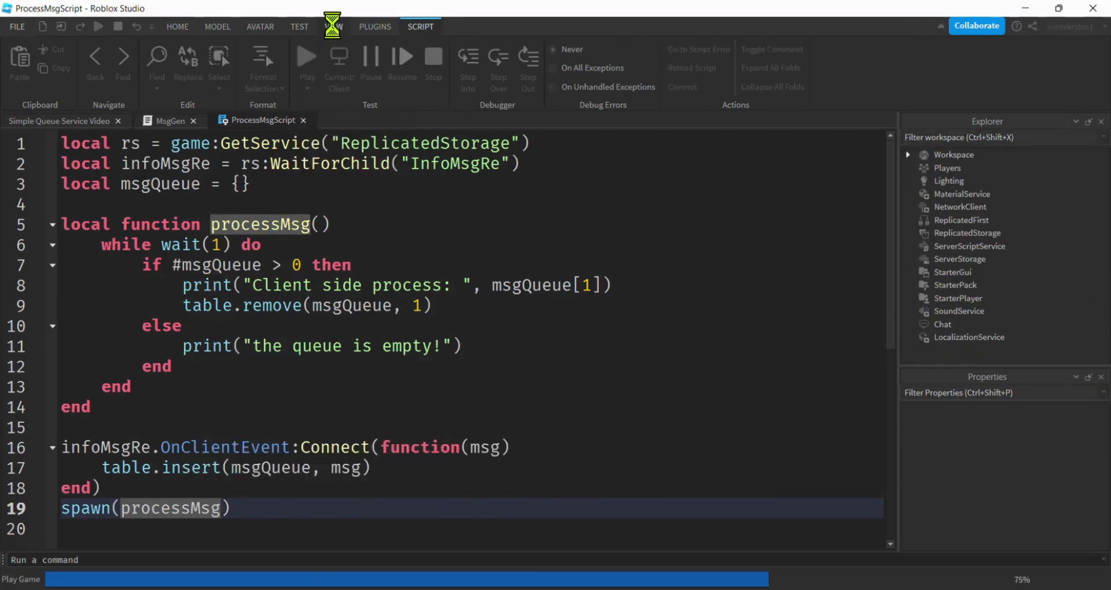
left_click(333, 26)
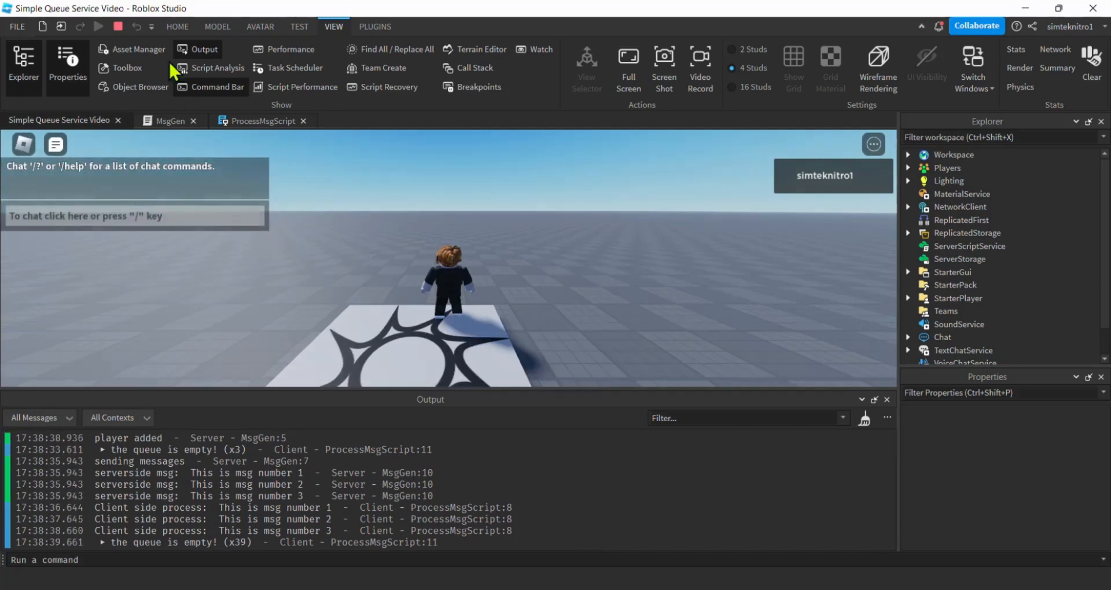
Step: Stop the play test, close the Output panel and return to the 3D scene
left_click(120, 29)
left_click(886, 400)
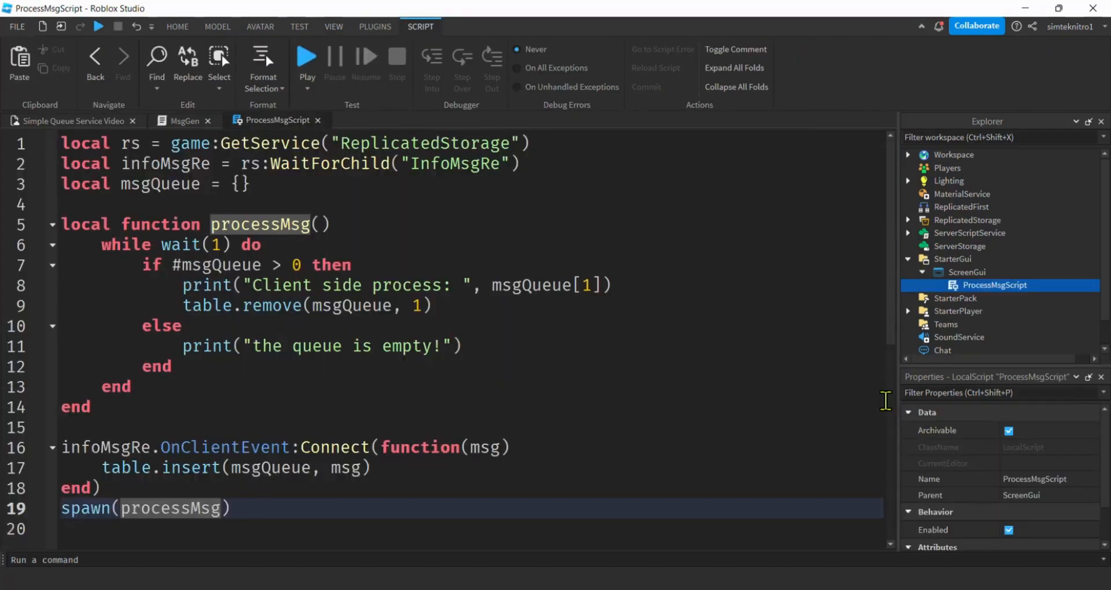
left_click(69, 121)
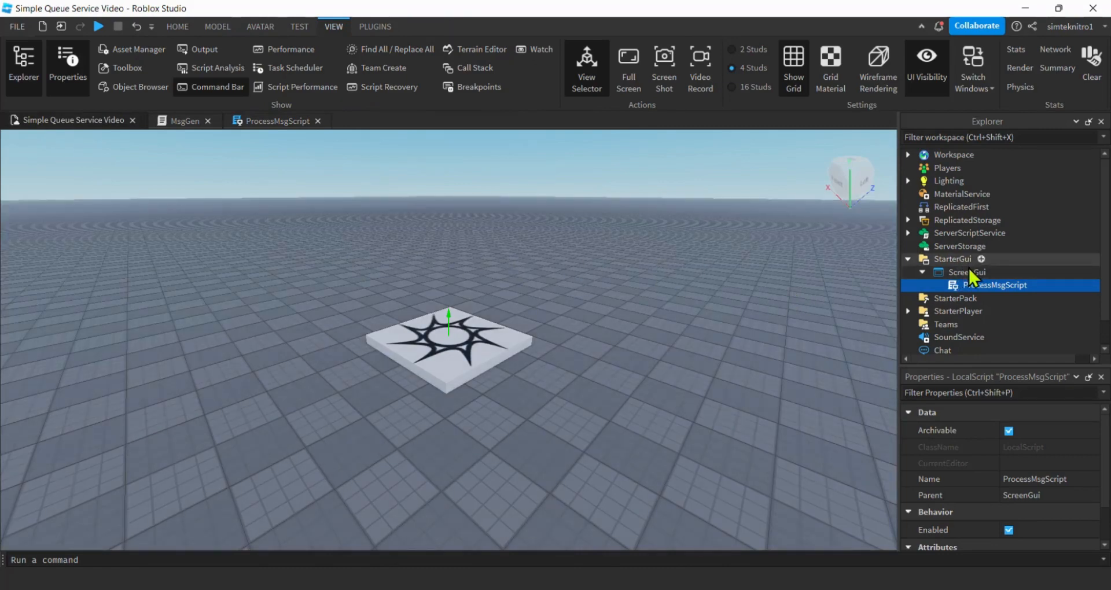
Step: Insert a TextLabel under ScreenGui and start renaming it InfoMsgLbl
left_click(966, 272)
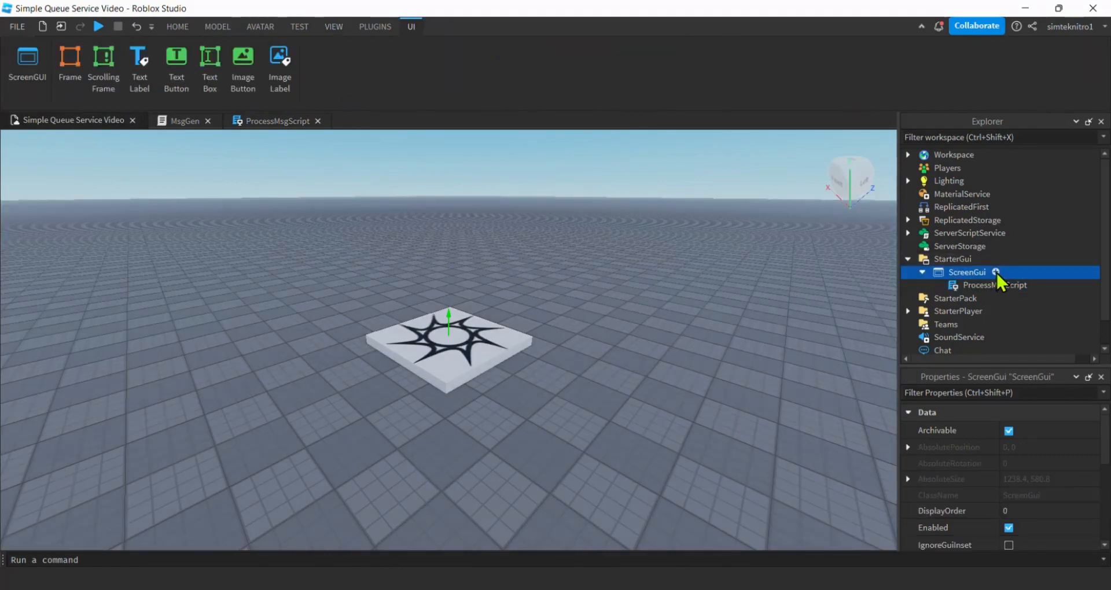
left_click(995, 271)
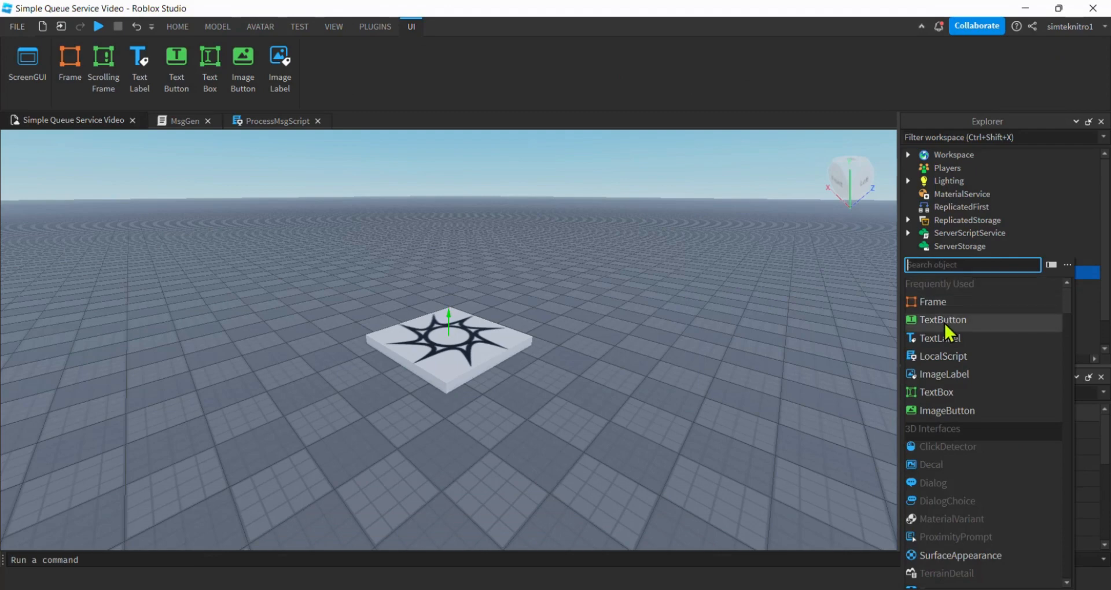
left_click(940, 338)
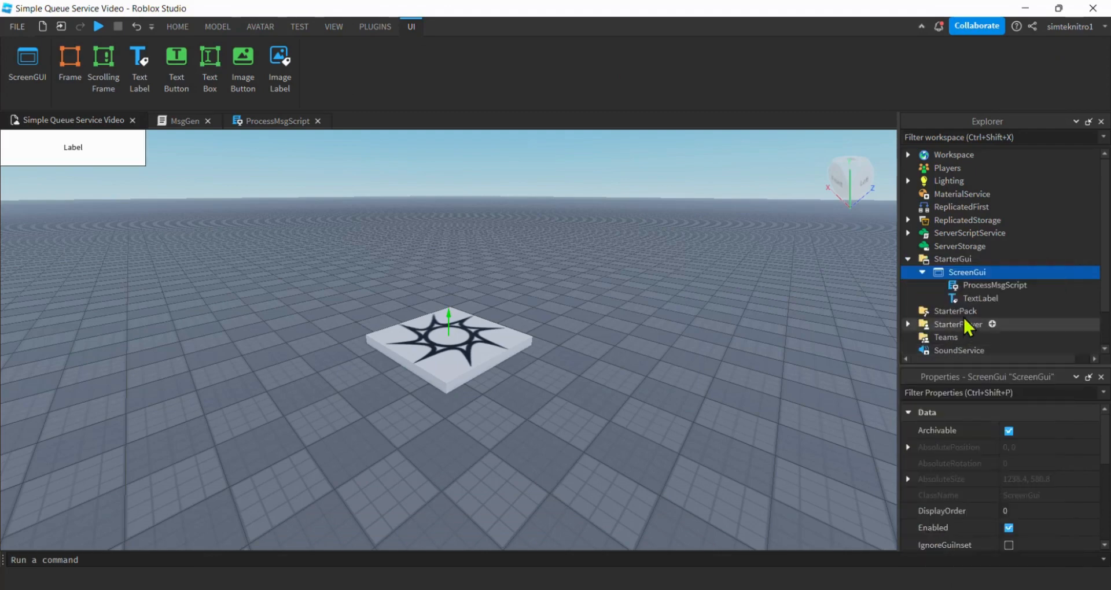
left_click(980, 299)
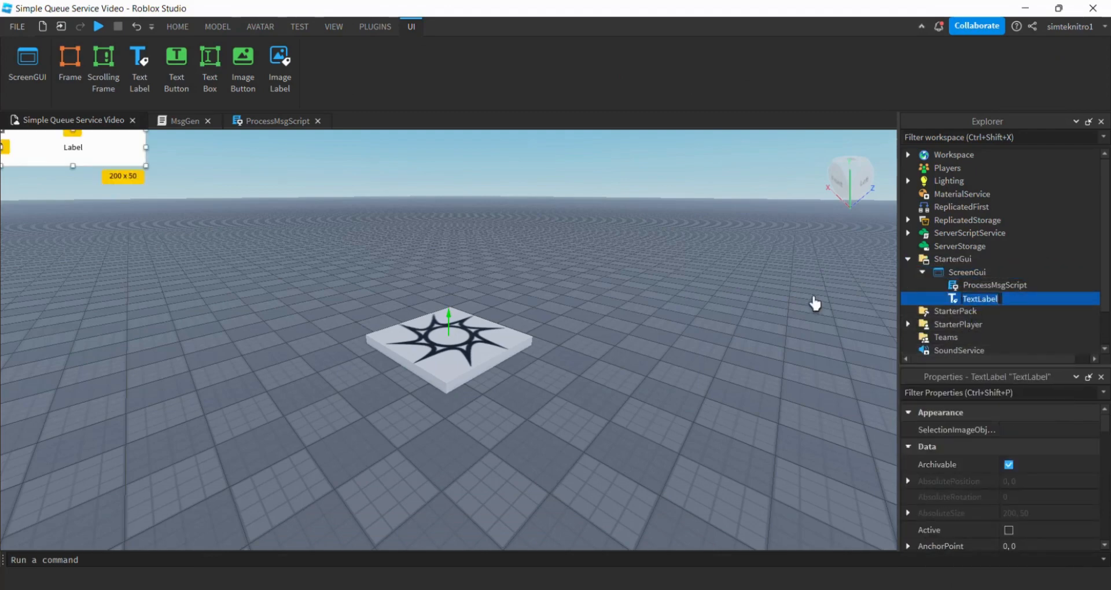
type("InfoMsgL")
type("bl")
Step: Confirm the InfoMsgLbl name, set AnchorPoint 0.5, 0.5 and Position {0.5,0},{0.5,0}
key("Return")
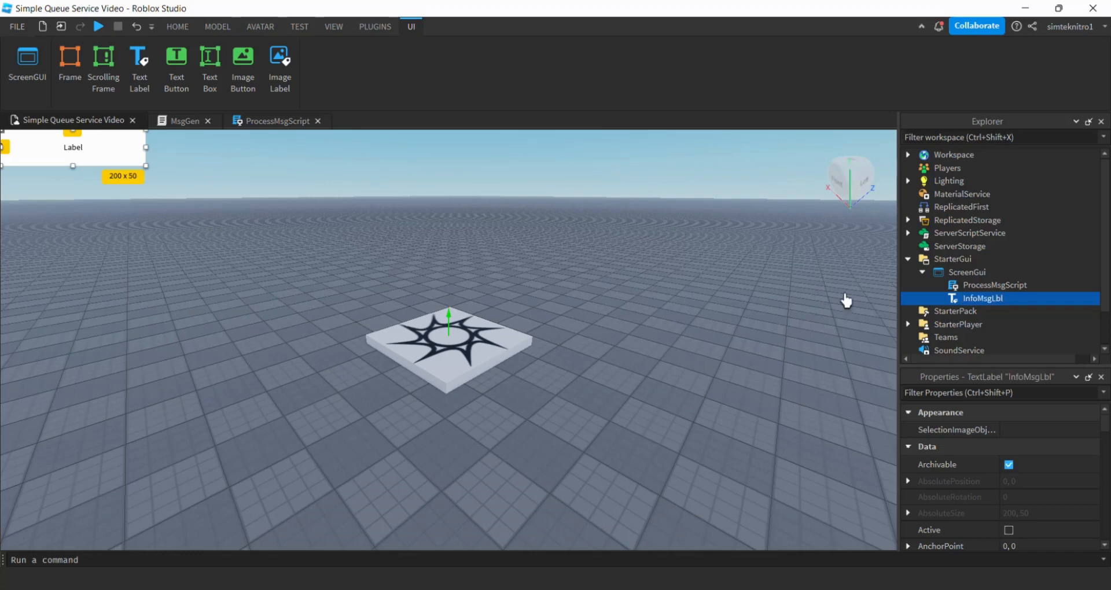
scroll(1052, 507, "down", 3)
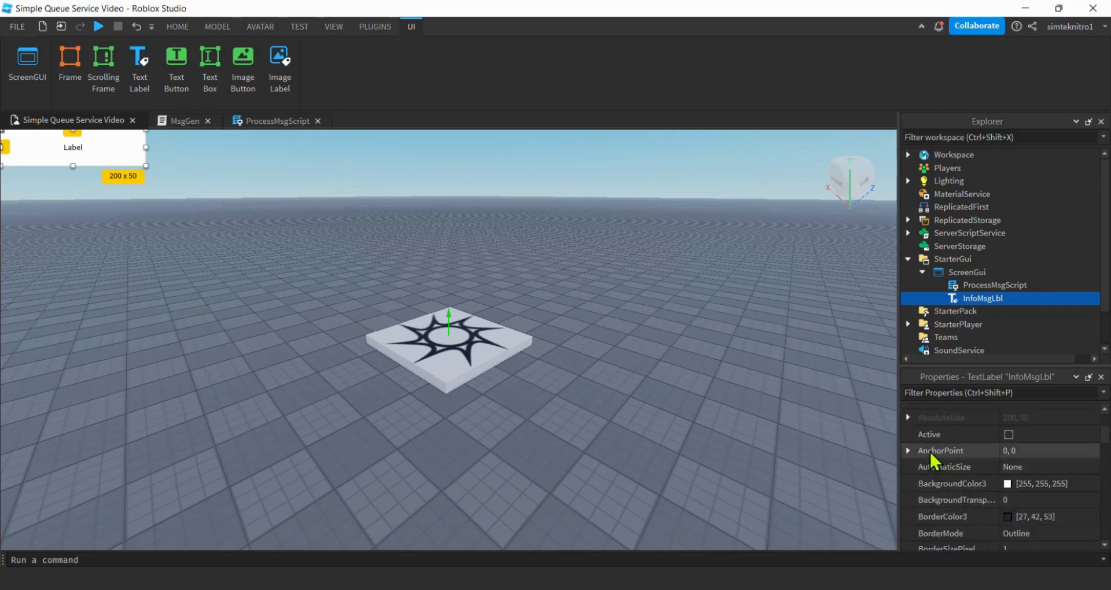
left_click(1026, 452)
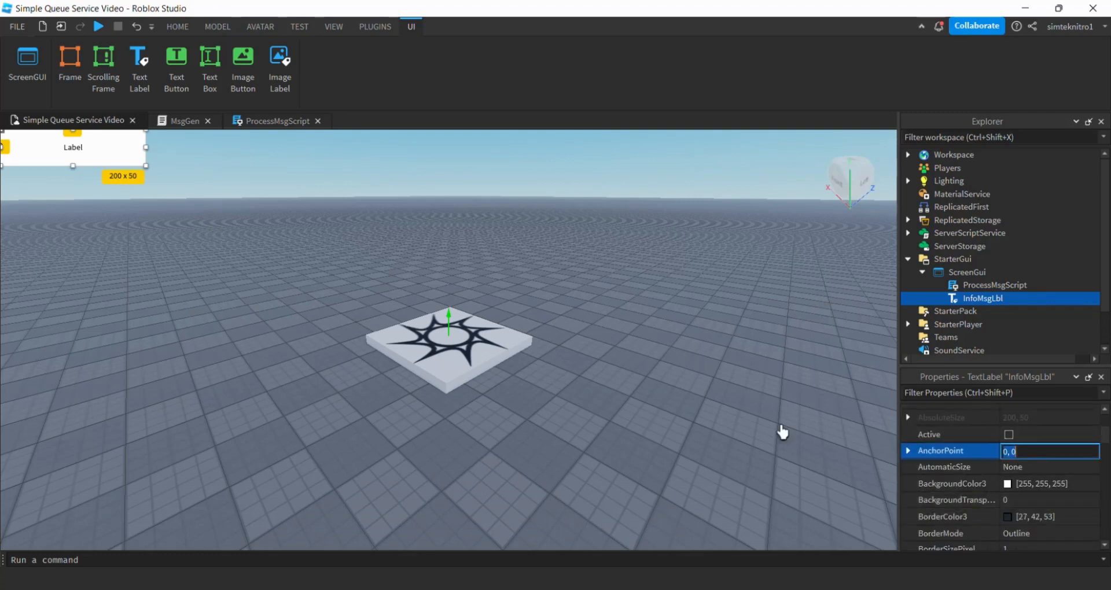
type(".5, .5")
key("Return")
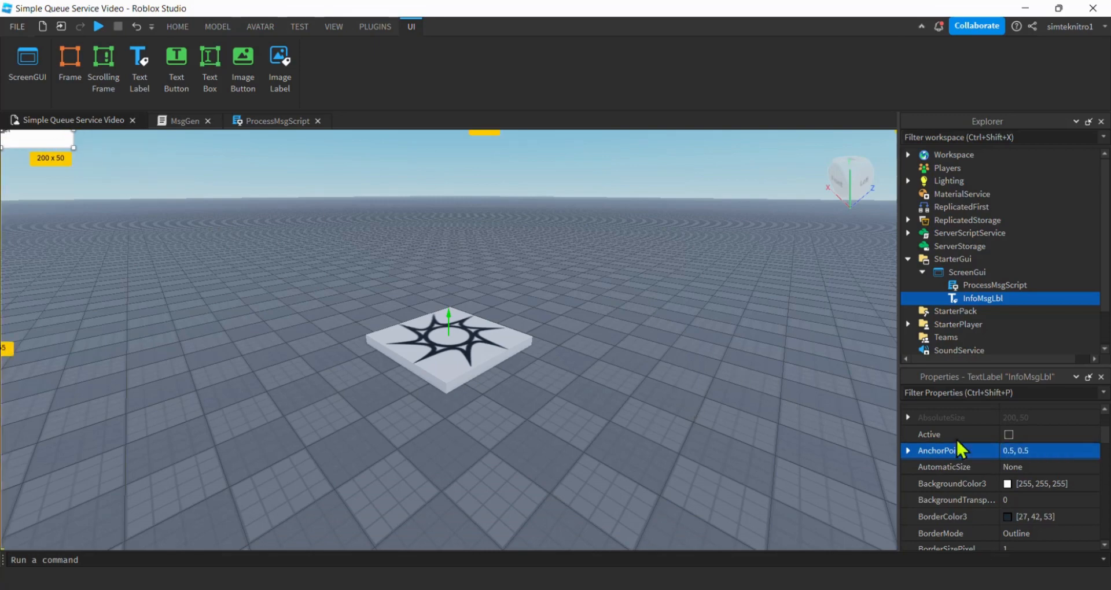
scroll(1062, 468, "down", 3)
scroll(1063, 468, "down", 2)
left_click(1060, 486)
type(".5, 0, .5, 0")
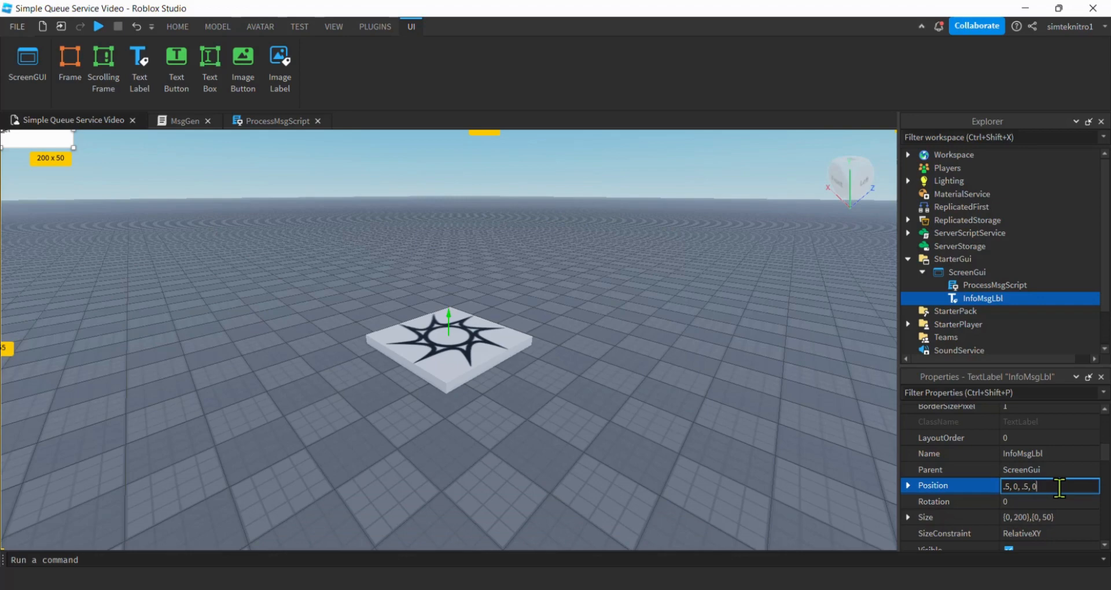
key("Return")
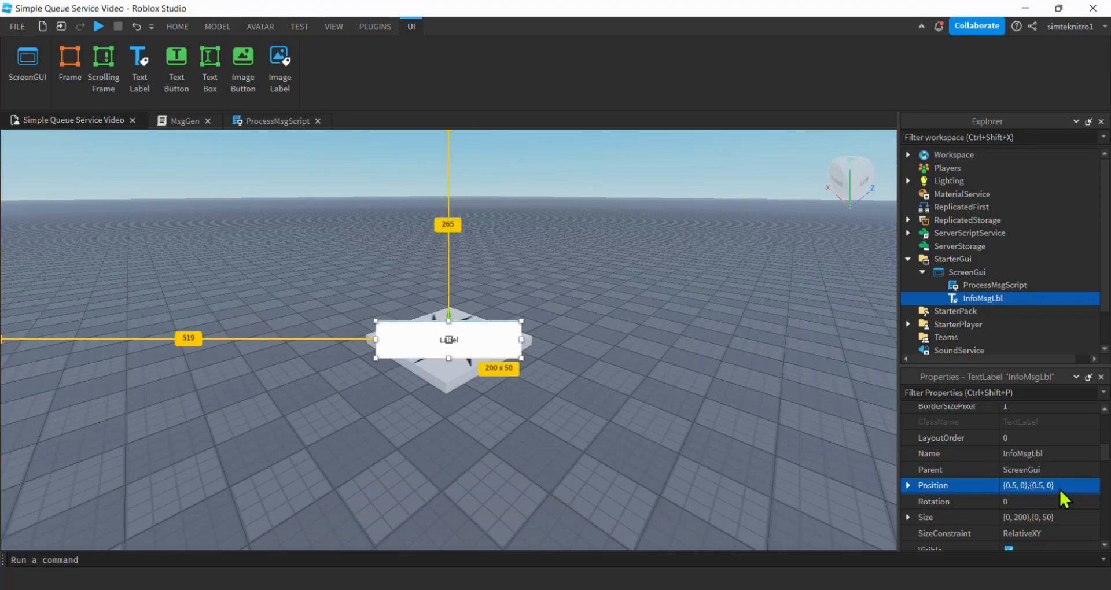
scroll(1059, 488, "down", 2)
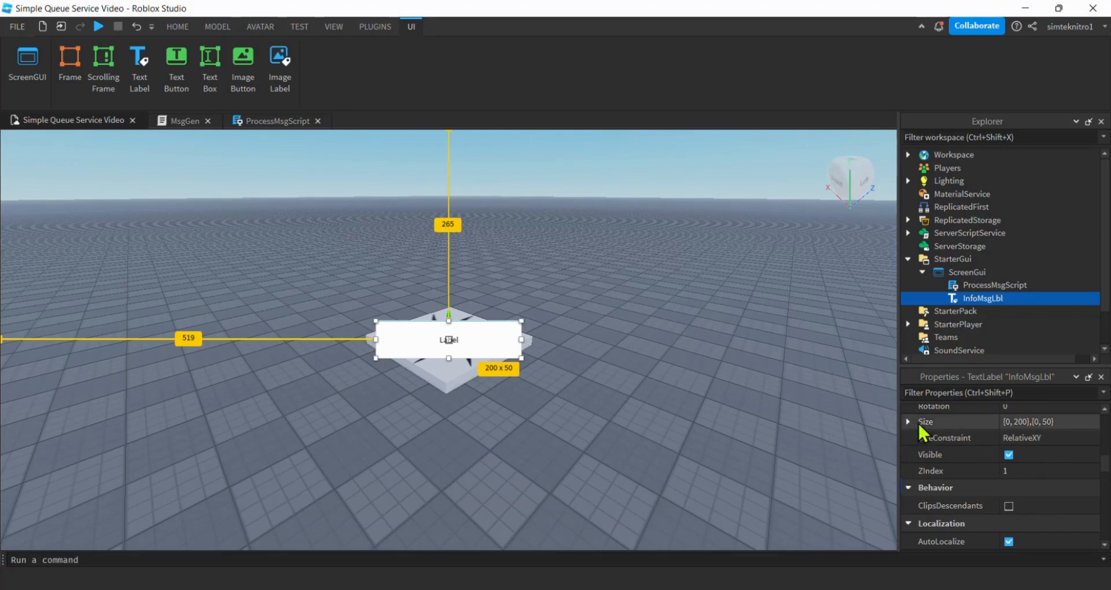
Step: Set the label Size to {0.2,0},{0.2,0}, a fifth of the screen each way
left_click(1066, 422)
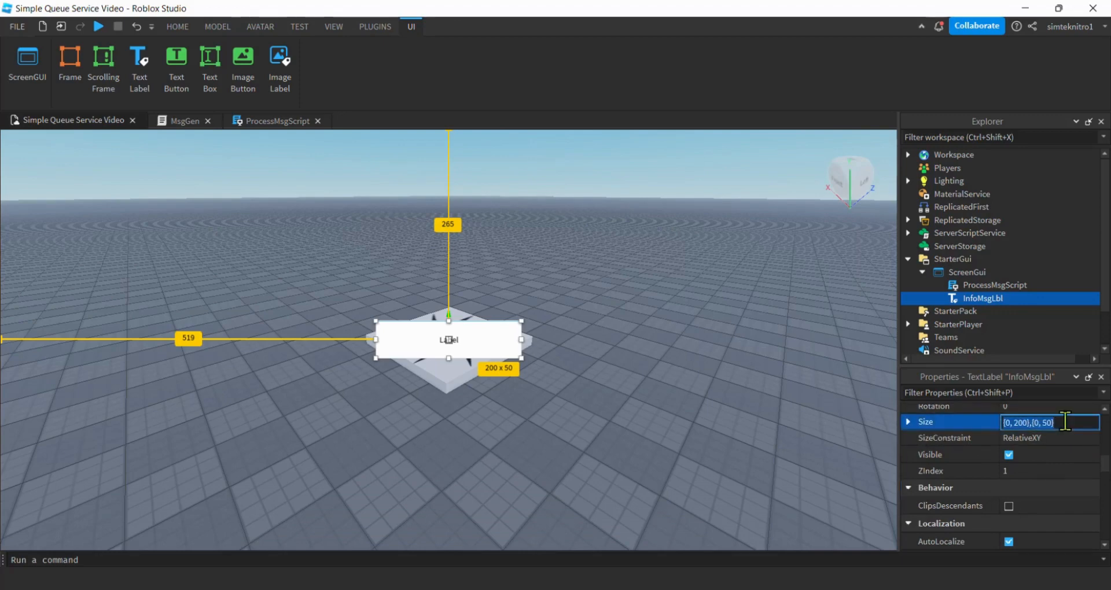
type(".2,")
type(" 0, .2, 0")
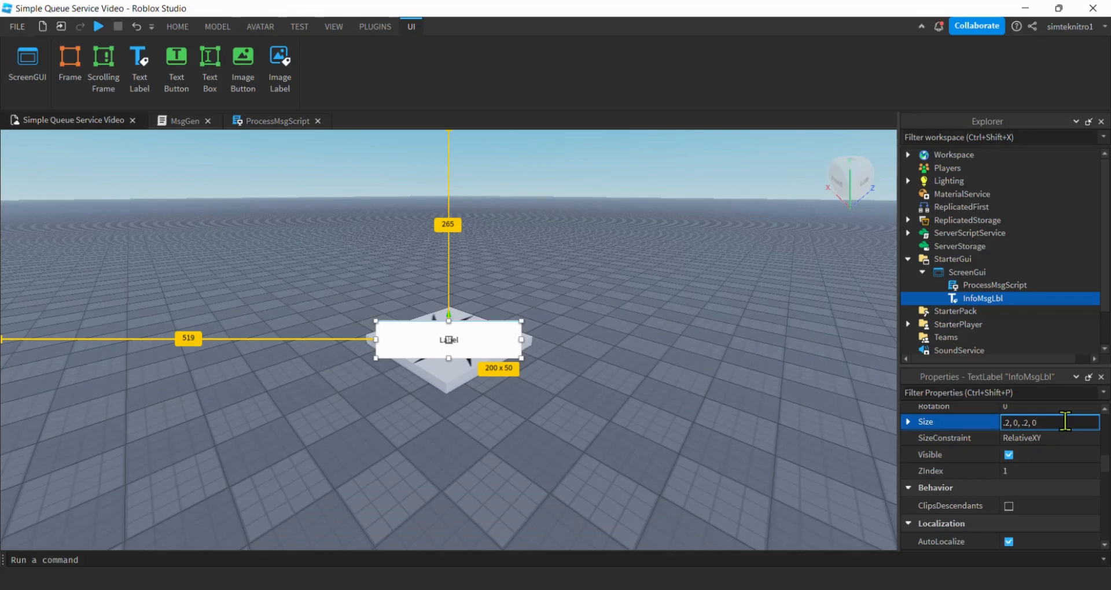
key("Return")
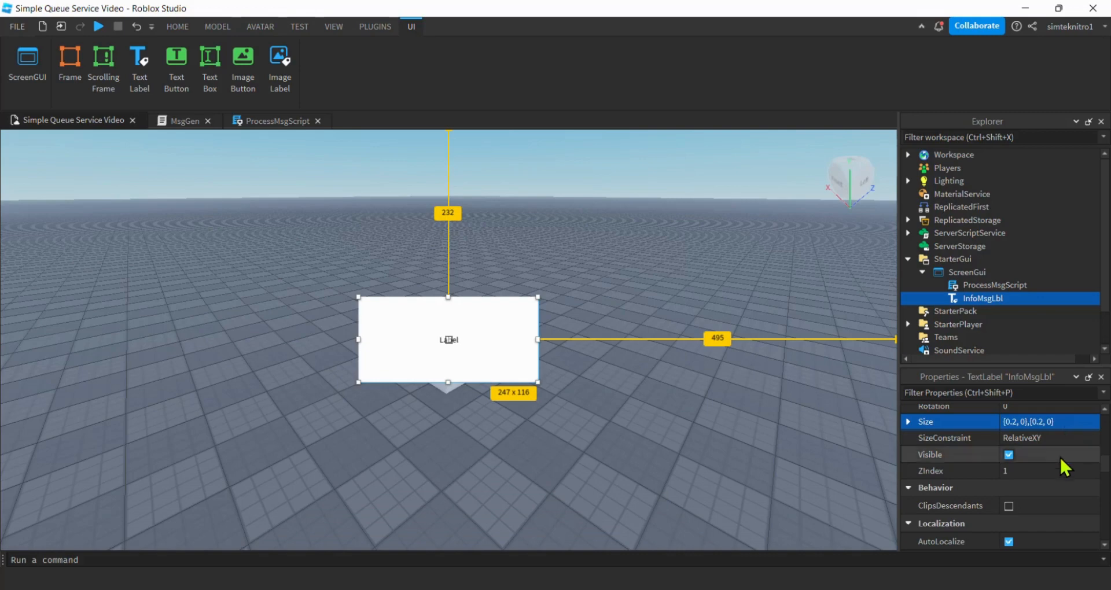
scroll(1061, 459, "down", 2)
scroll(1060, 458, "down", 2)
scroll(1060, 459, "down", 2)
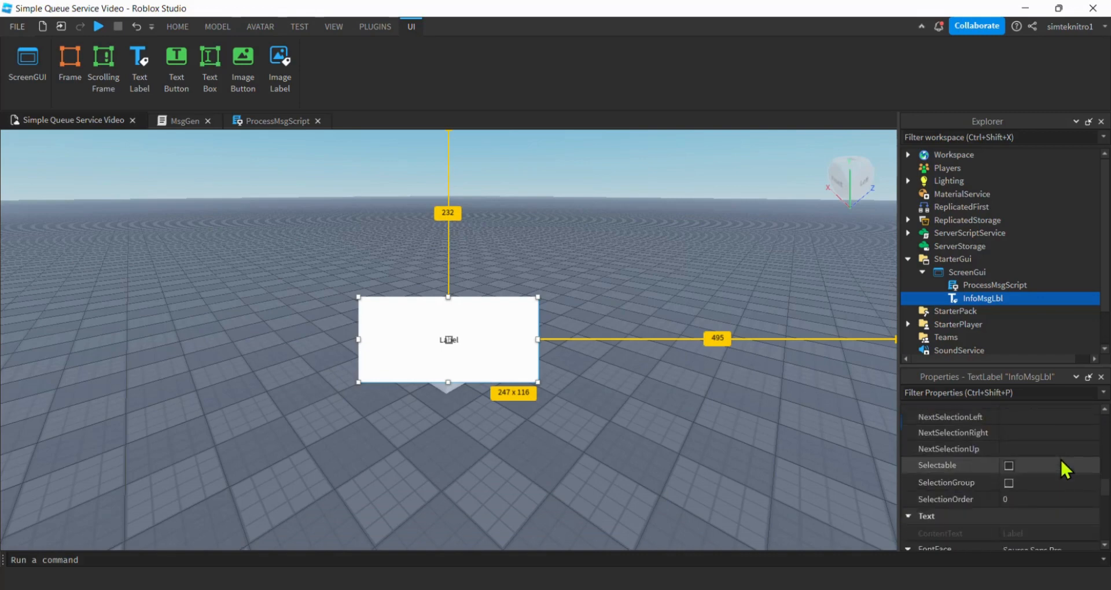
scroll(1060, 459, "down", 2)
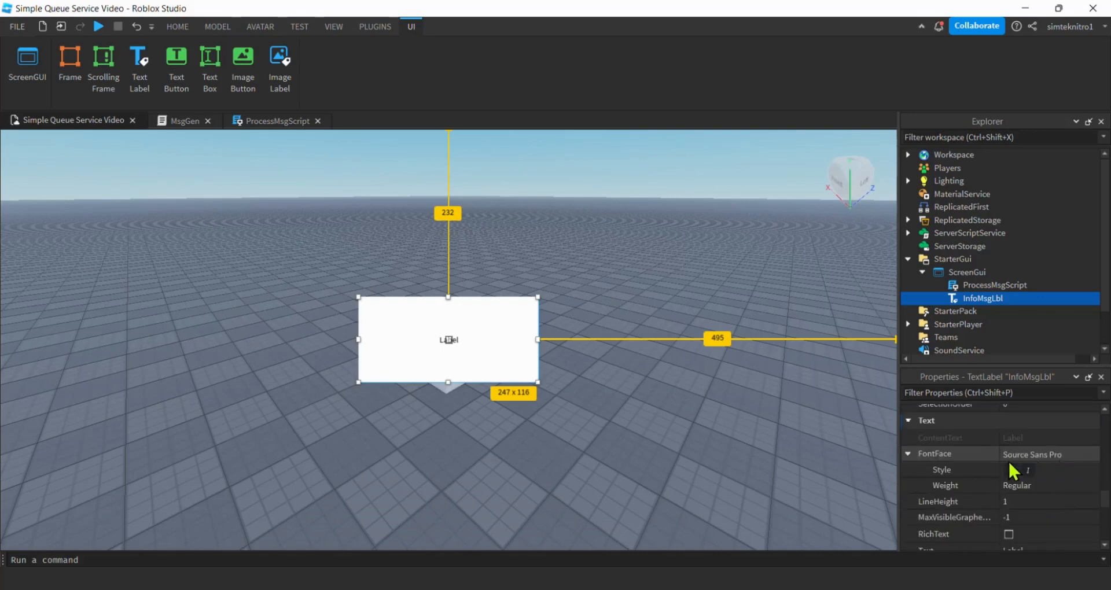
Step: Give the label the Comic Neue Angular font with TextScaled enabled
left_click(1023, 455)
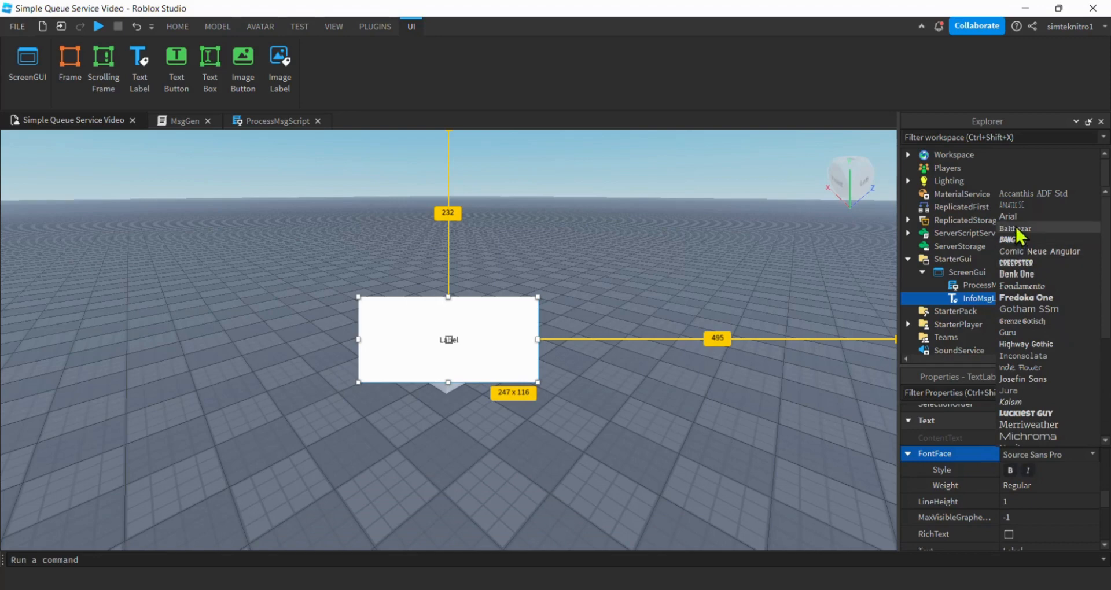
left_click(1014, 252)
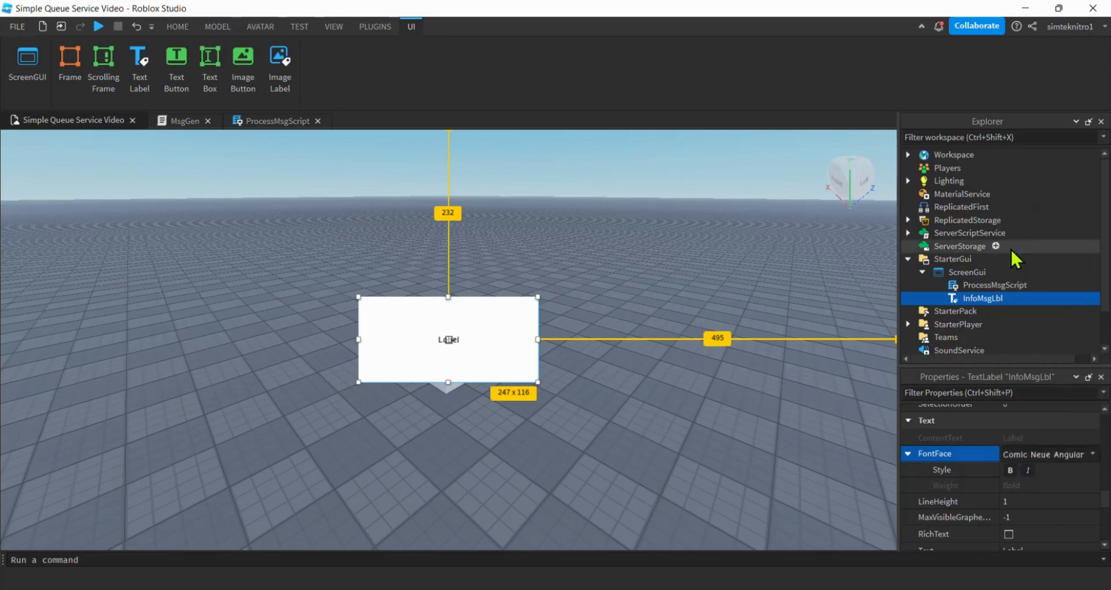
scroll(1053, 475, "down", 1)
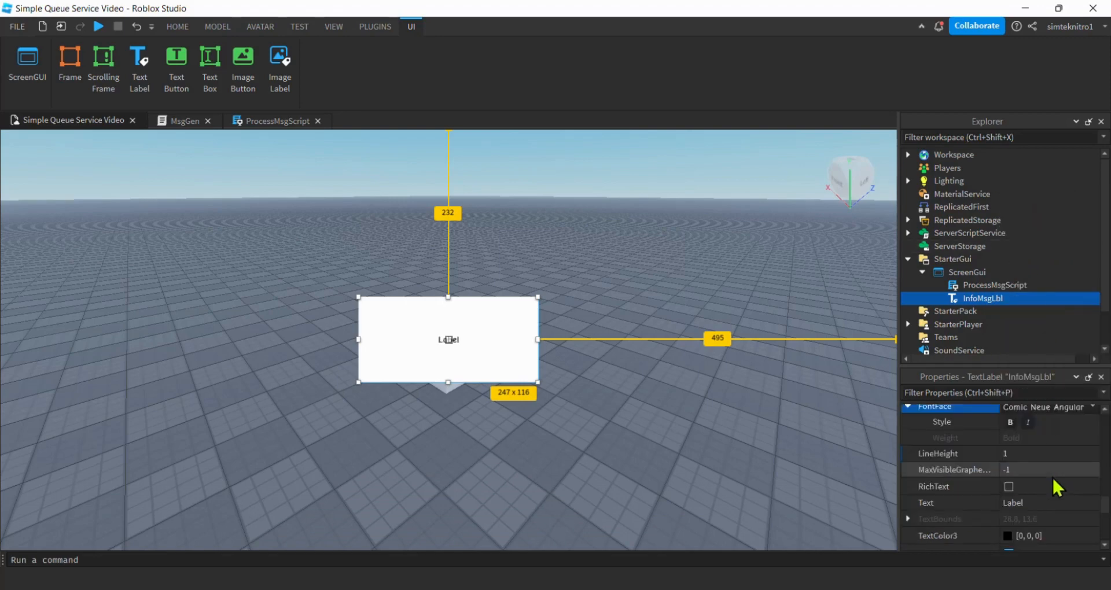
scroll(1035, 503, "down", 1)
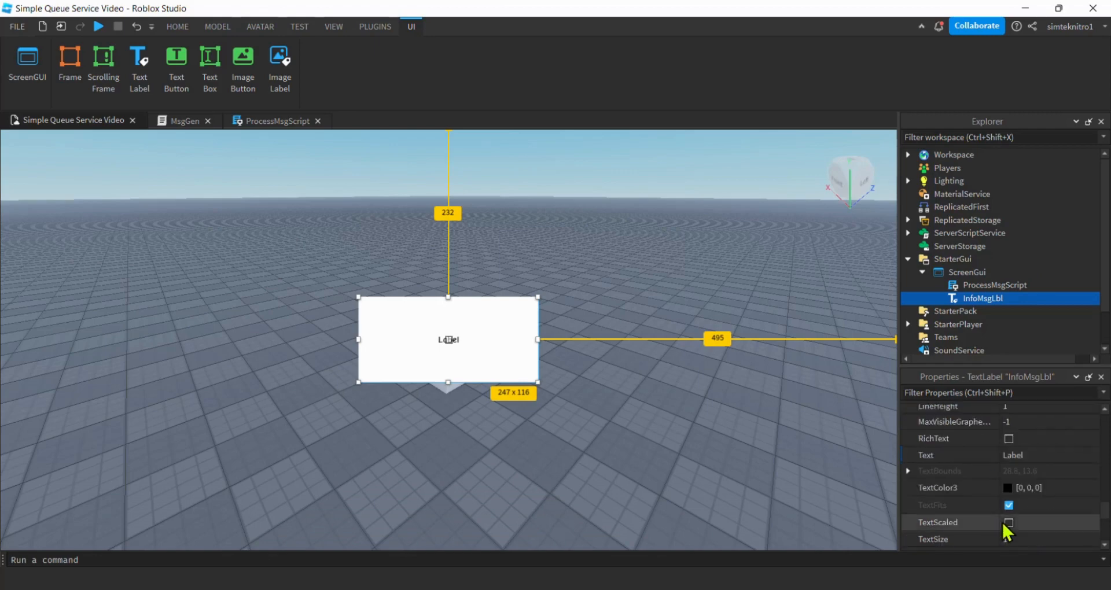
left_click(1009, 523)
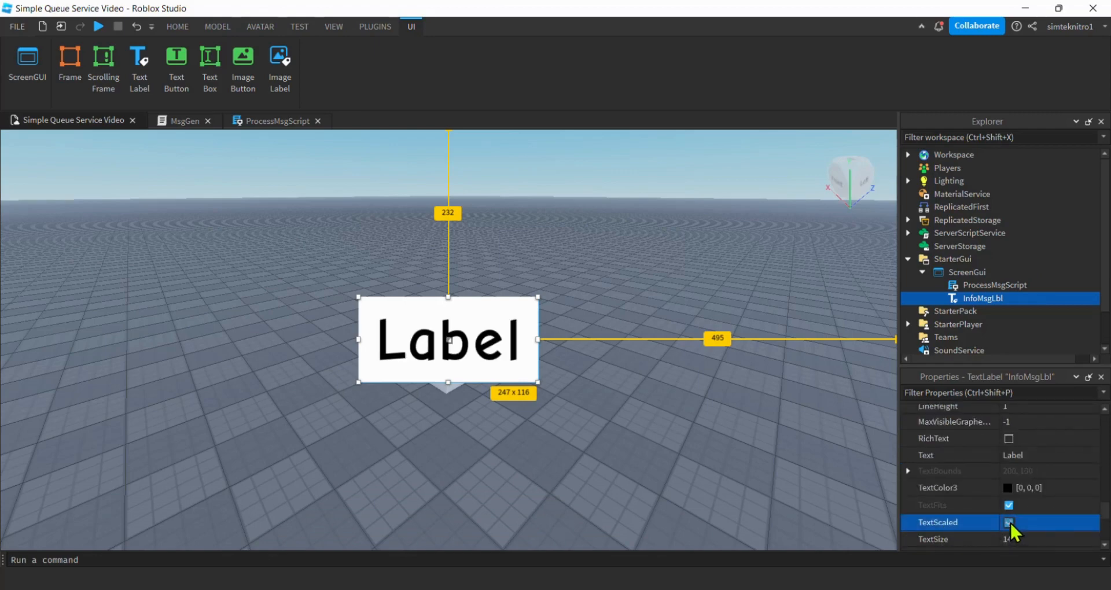
scroll(1012, 521, "down", 1)
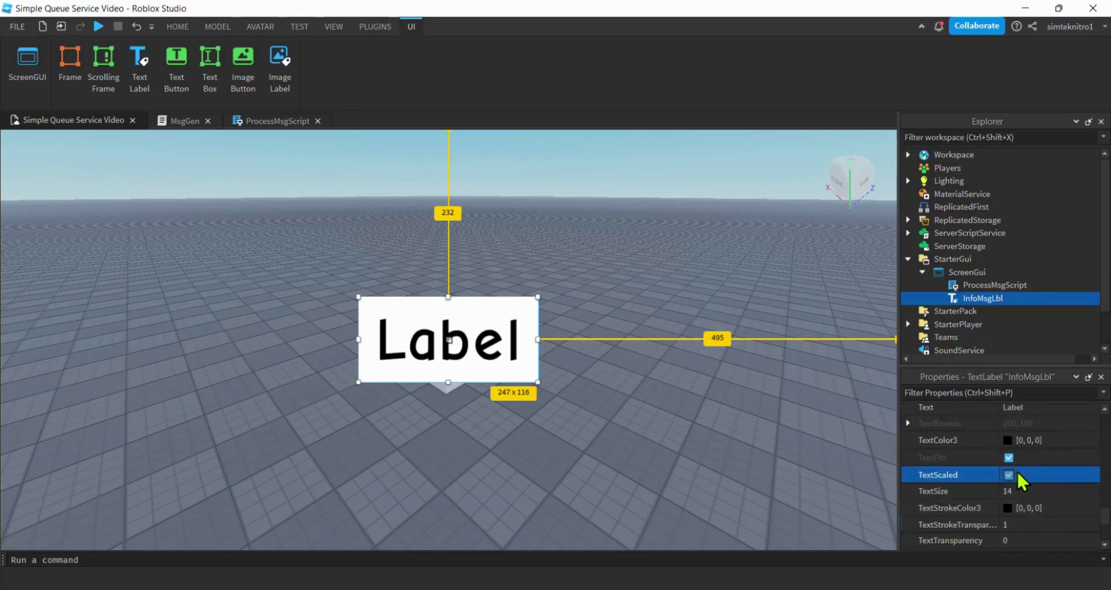
Step: Make the text bright green in TextColor3 with TextStrokeTransparency 0 for a black outline
left_click(1007, 440)
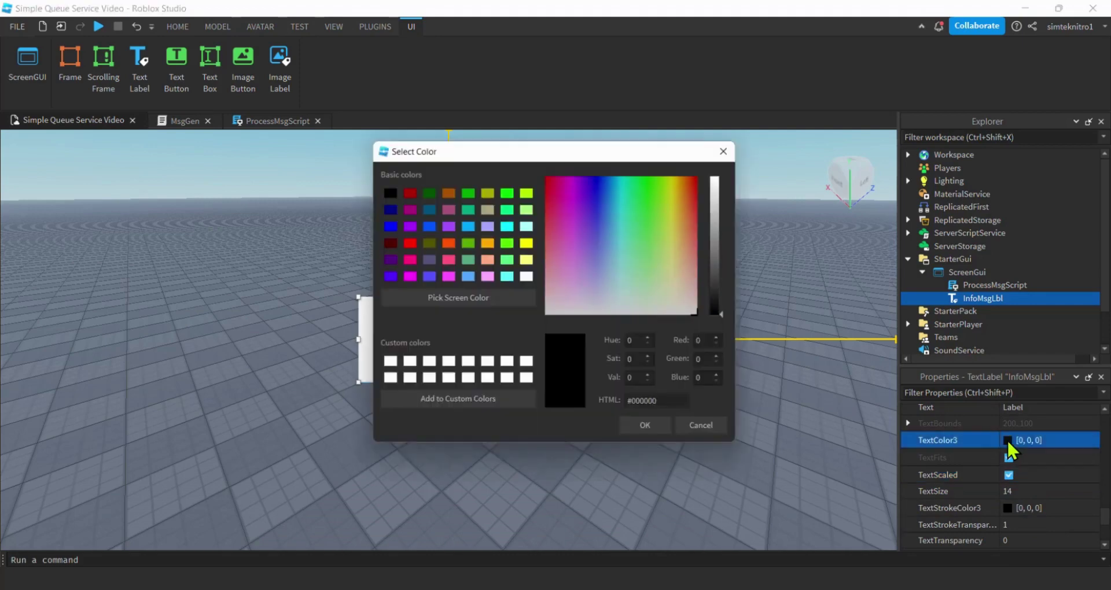
left_click(526, 241)
left_click(652, 432)
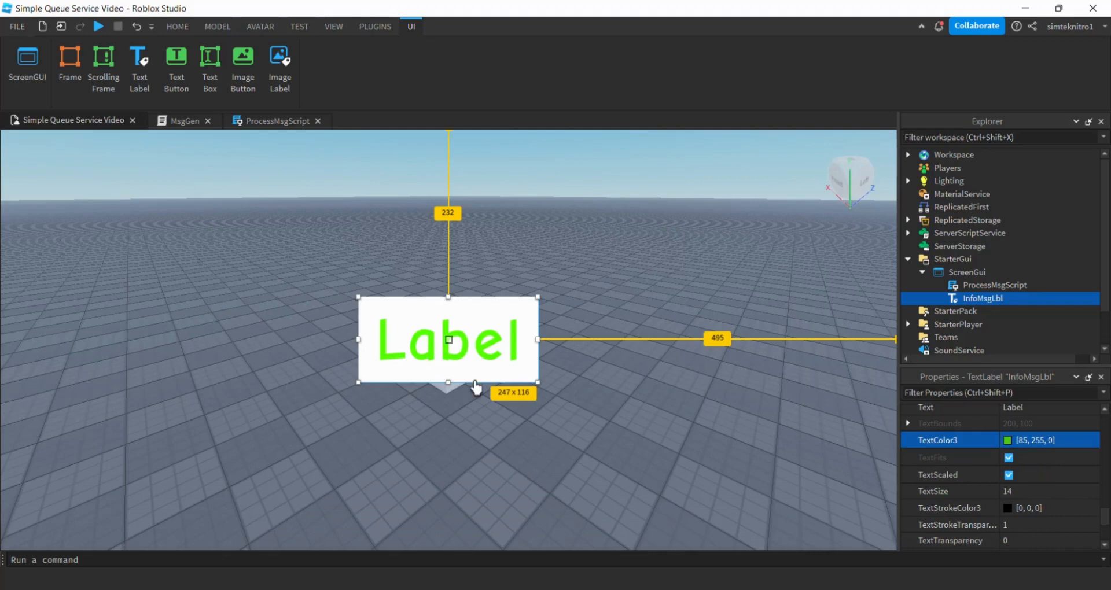
scroll(1051, 494, "down", 2)
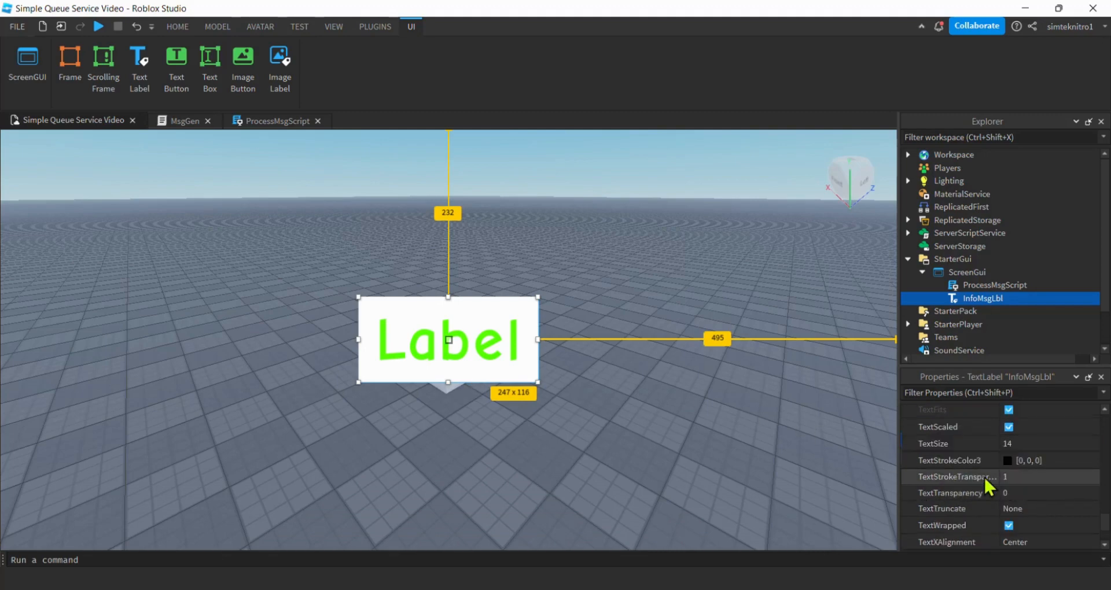
left_click(1017, 477)
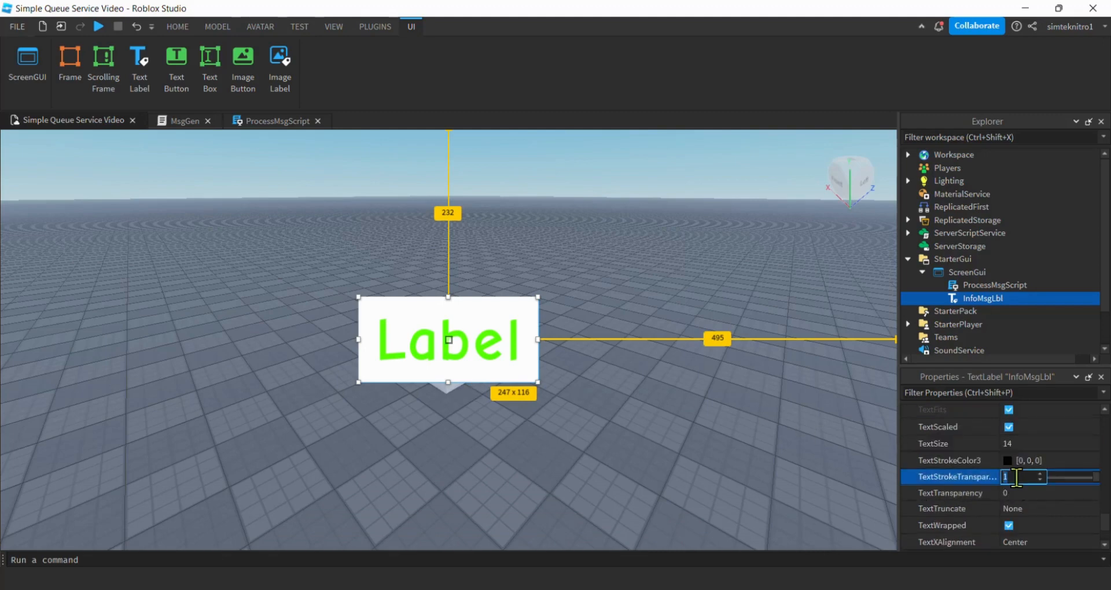
type("0")
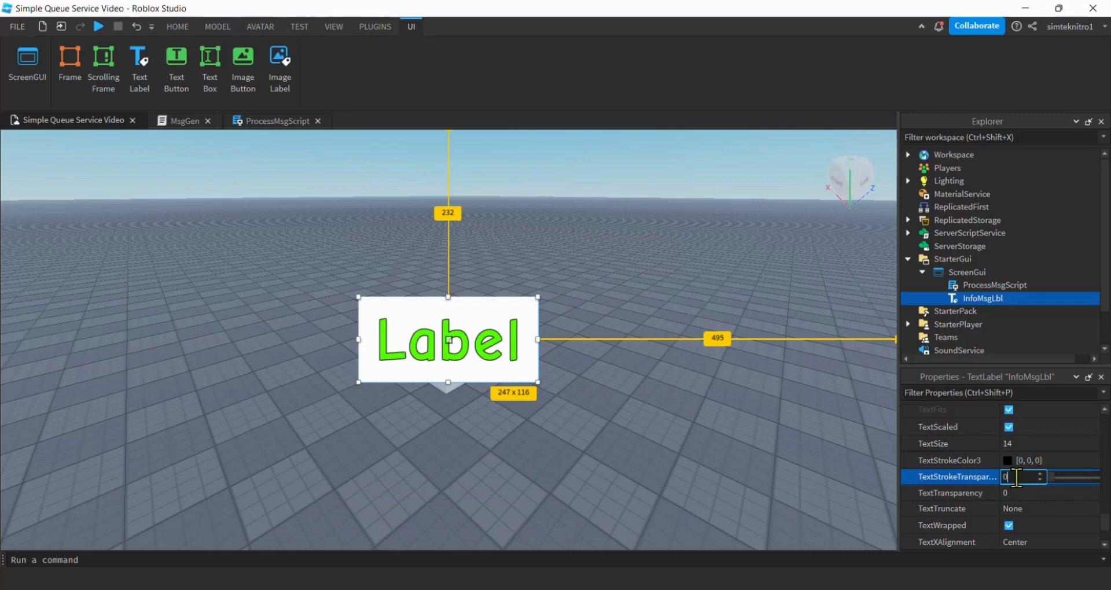
key("Return")
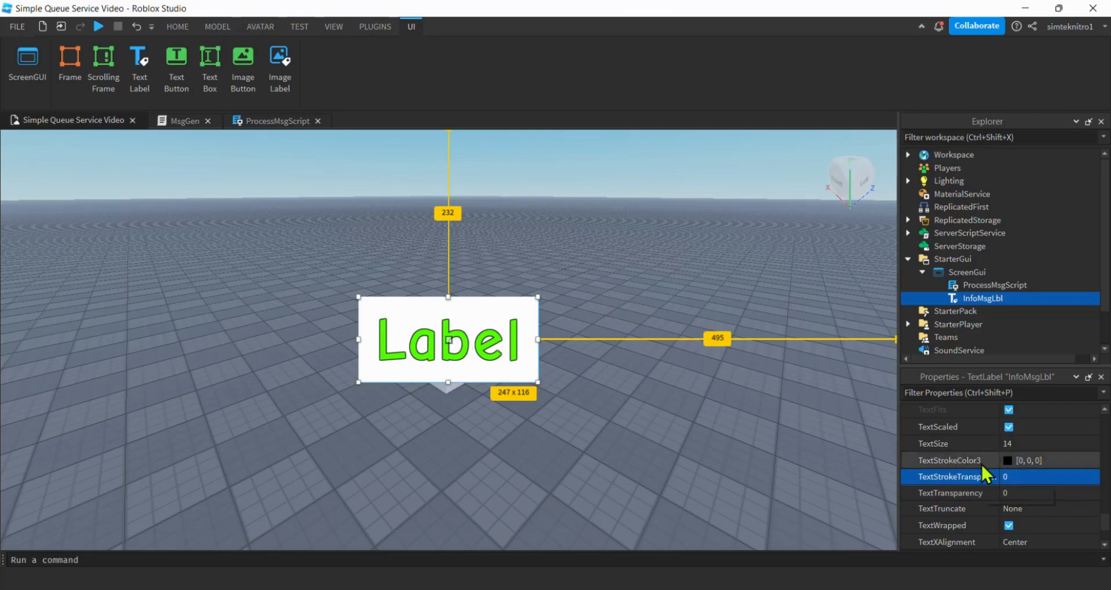
scroll(997, 479, "down", 3)
scroll(1008, 482, "down", 3)
scroll(1024, 485, "down", 3)
scroll(1033, 484, "up", 5)
scroll(1033, 484, "up", 5)
scroll(1033, 484, "up", 3)
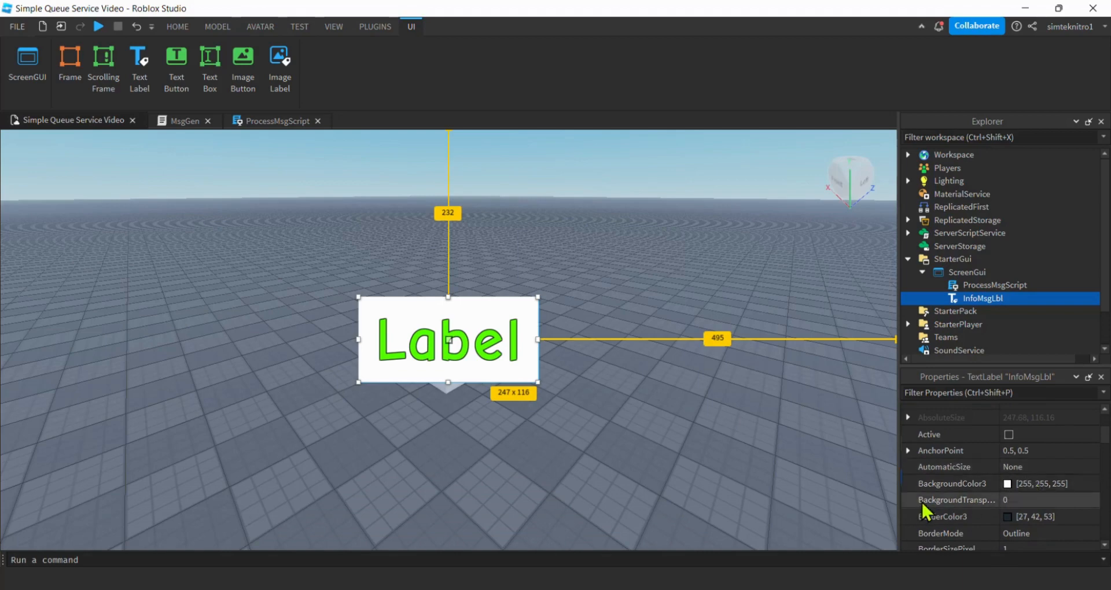
Step: Set InfoMsgLbl's BackgroundTransparency to 1 so only the green text shows
left_click(1025, 500)
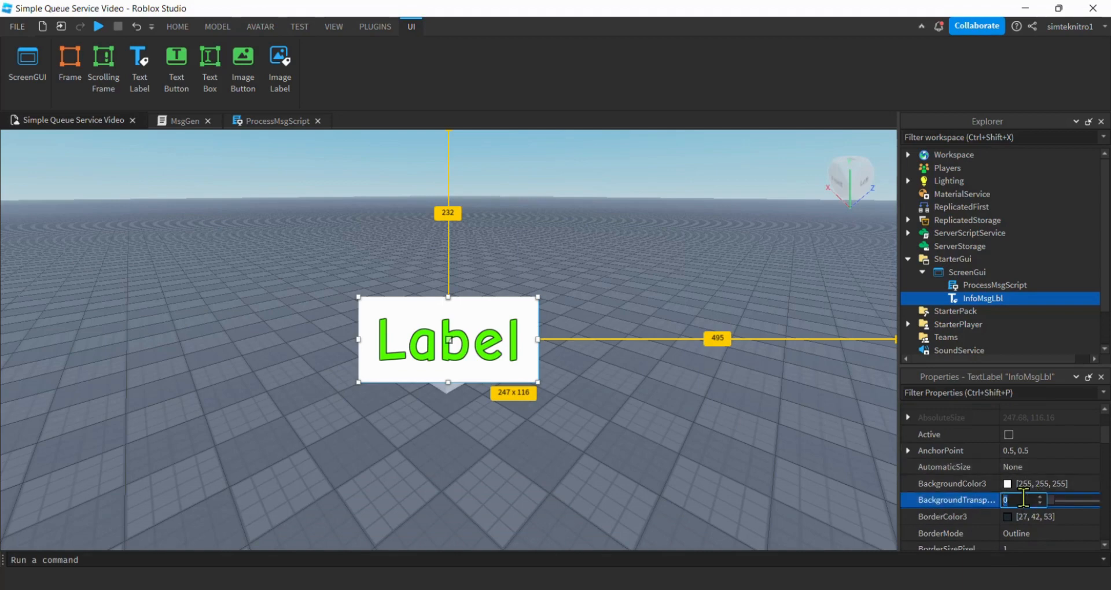
type("1")
key("Return")
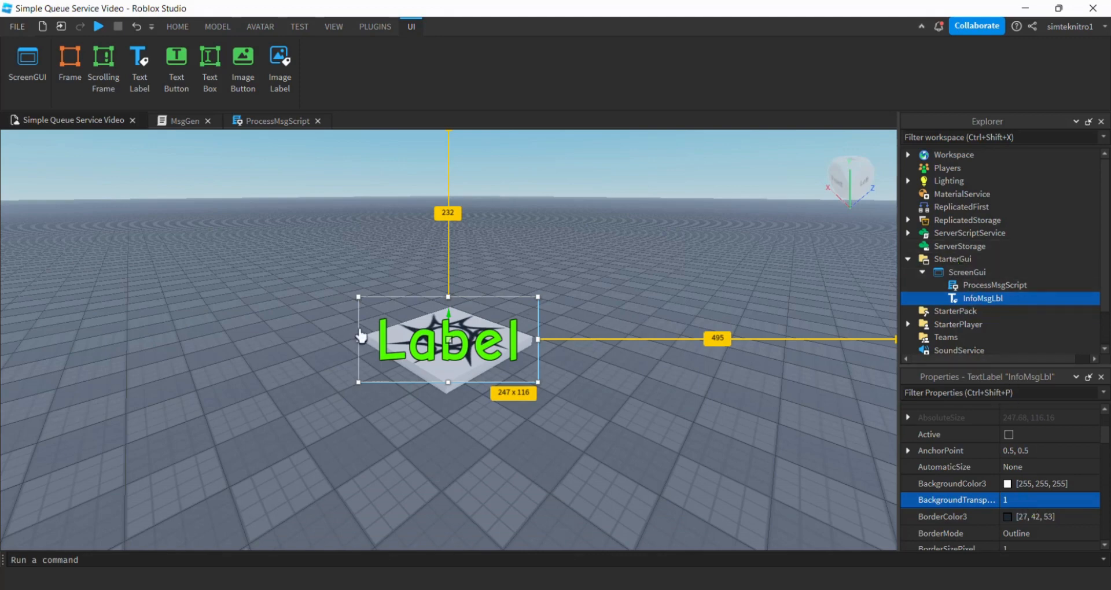
Step: Move InfoMsgLbl from ScreenGui into ReplicatedStorage in the Explorer
mouse_move(984, 299)
left_click_drag(984, 299, 974, 223)
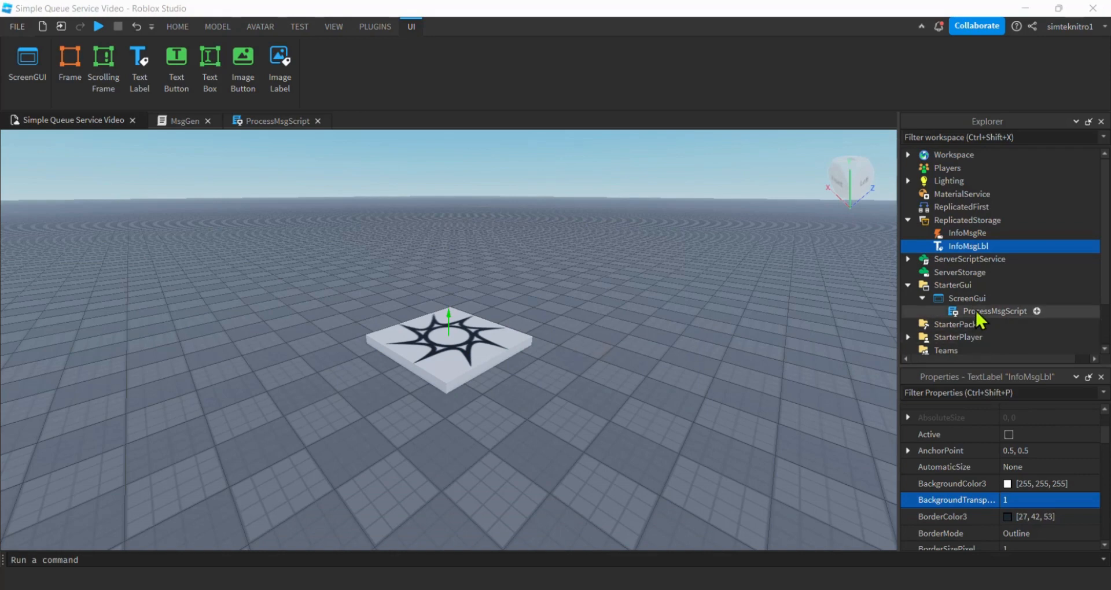
Step: Reopen ProcessMsgScript and insert a blank line 3 below the rs variable
left_click(277, 120)
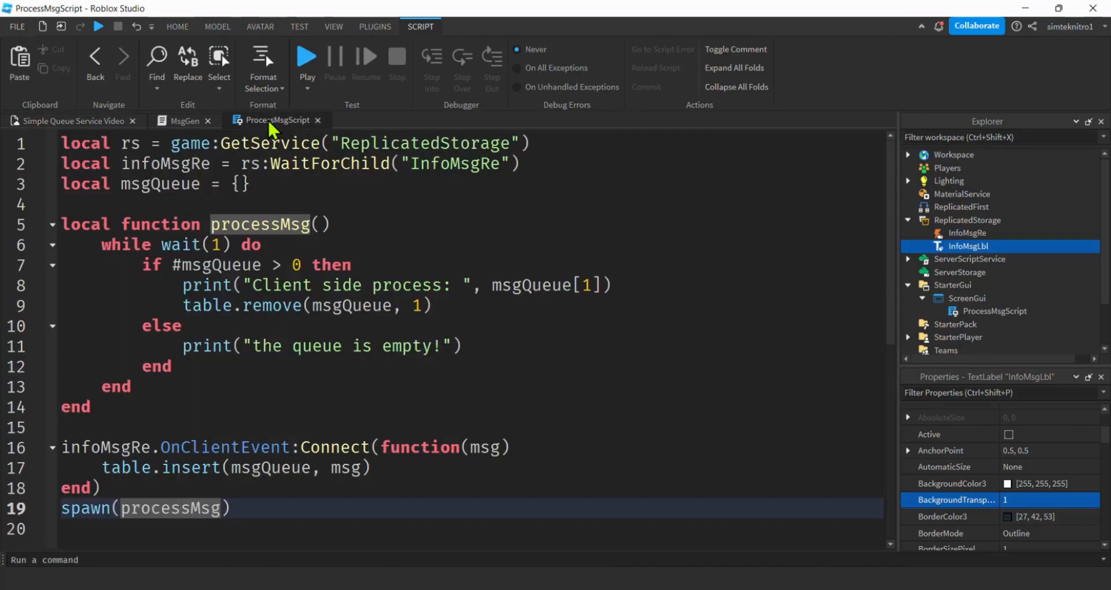
left_click(985, 311)
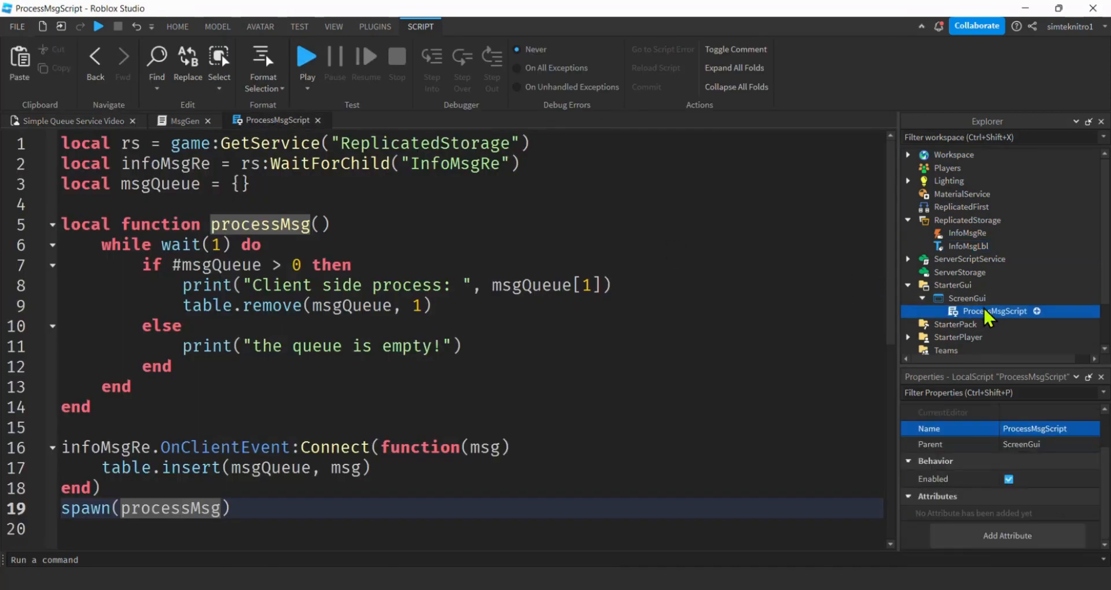
left_click(440, 248)
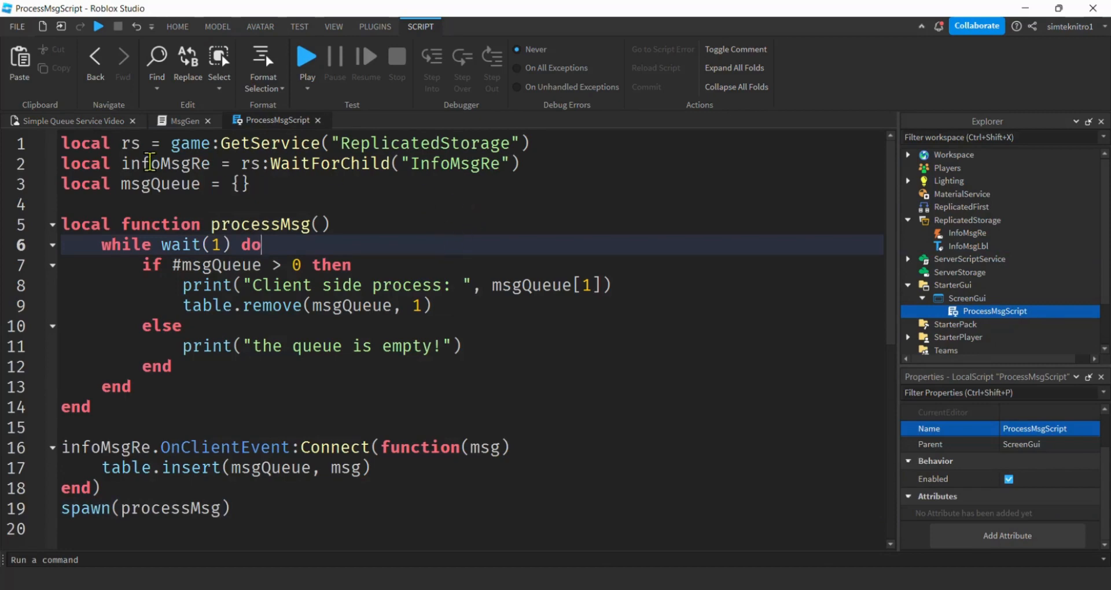
double_click(129, 143)
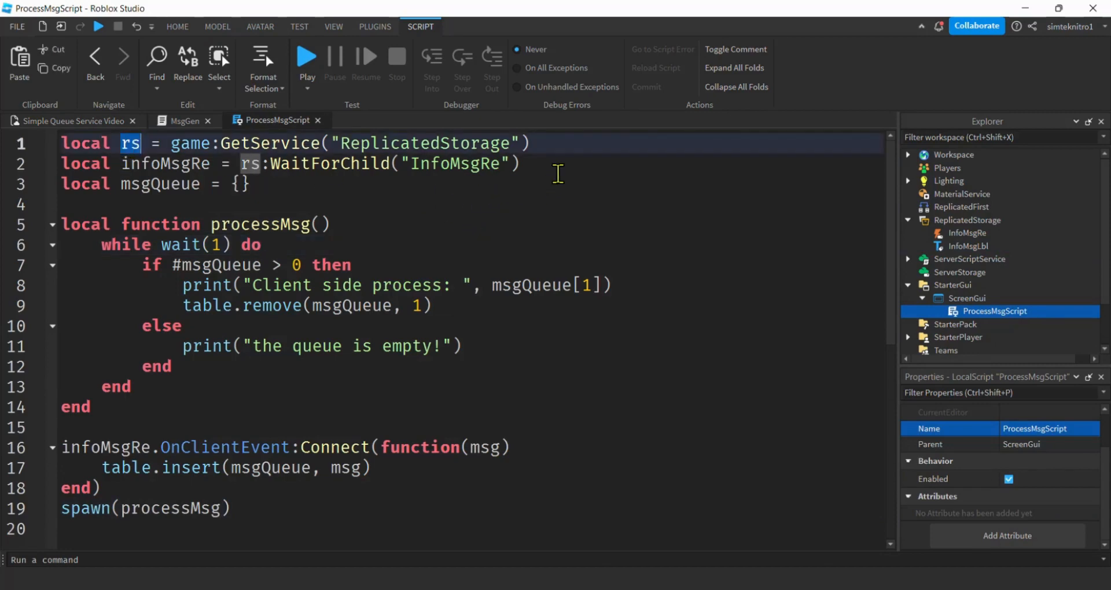
left_click(559, 167)
key("Return")
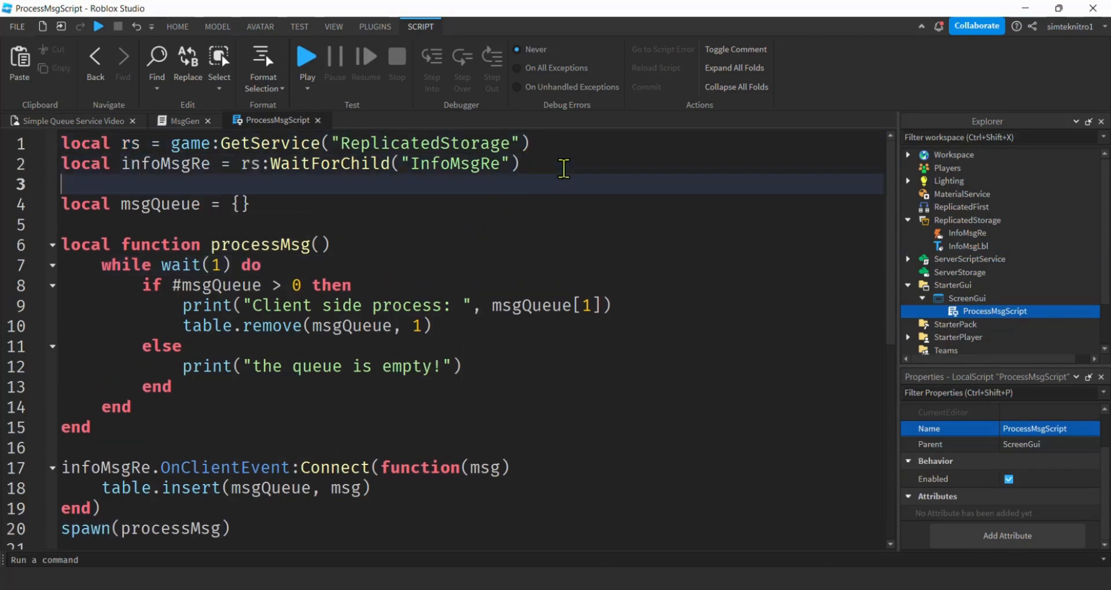
type("local ")
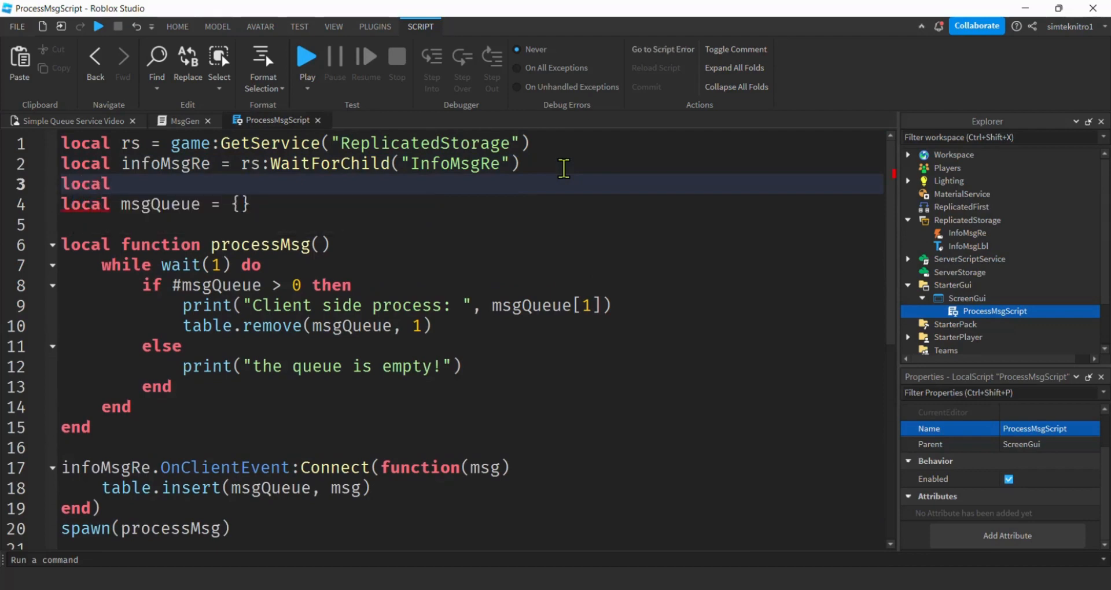
type("infoM")
Step: Write local lblTemplate = rs:WaitForChild("InfoMsgLbl") using autocomplete
key("BackSpace")
key("BackSpace")
key("BackSpace")
key("BackSpace")
key("BackSpace")
type("lbl ")
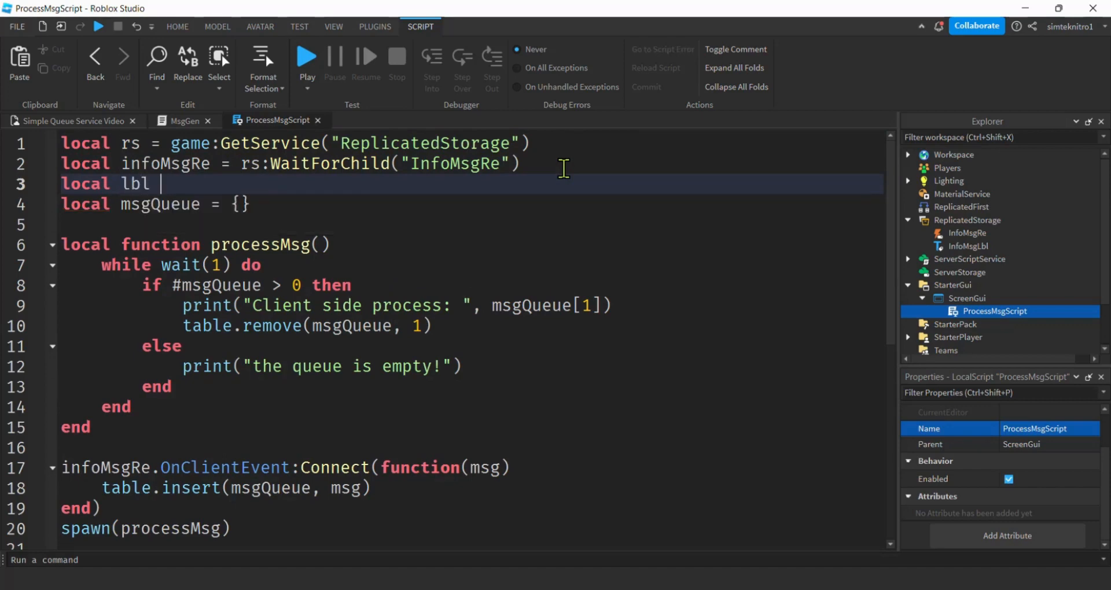
type("= ")
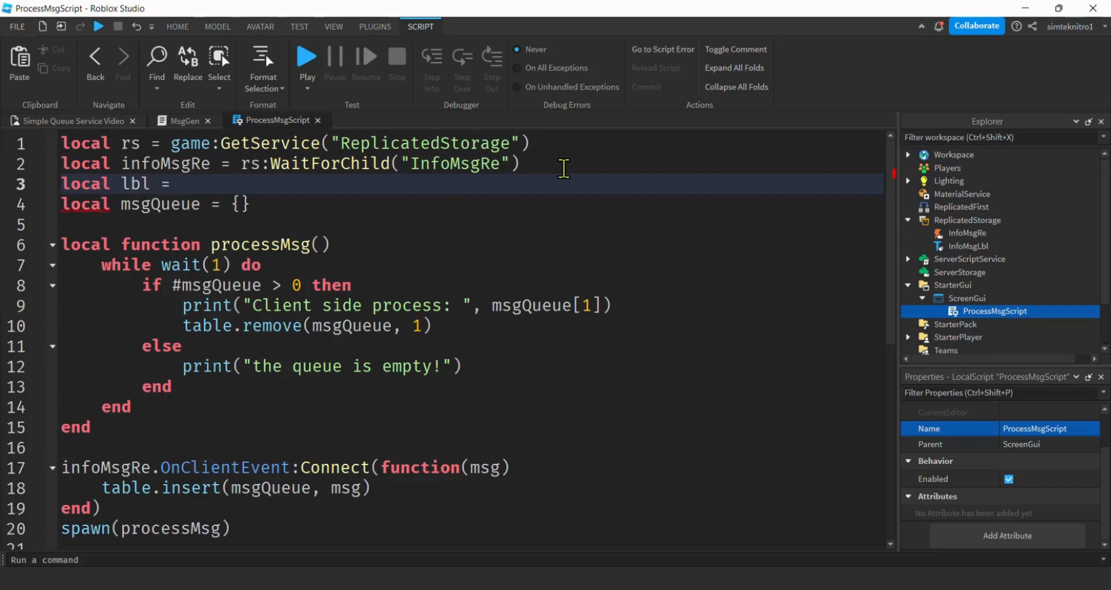
type("rs:W")
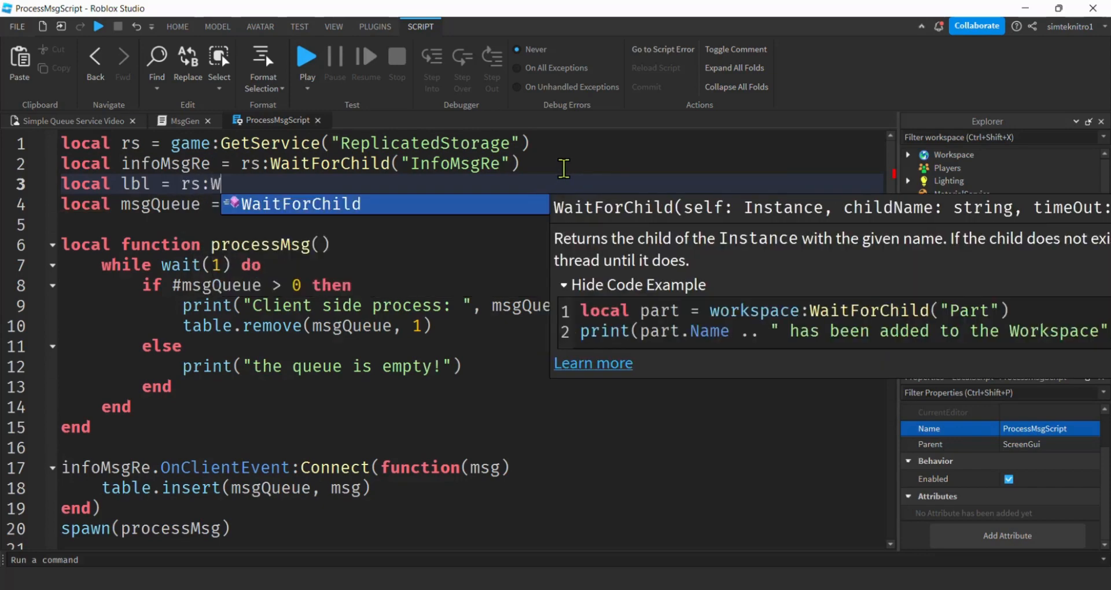
key("Tab")
type("\"")
key("Down")
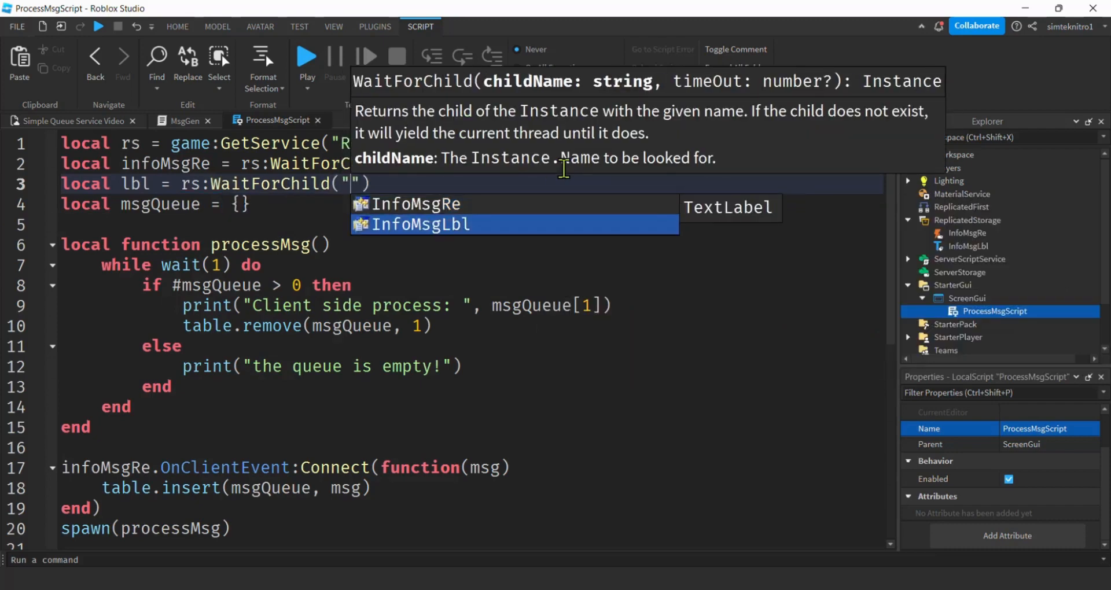
key("Escape")
key("Tab")
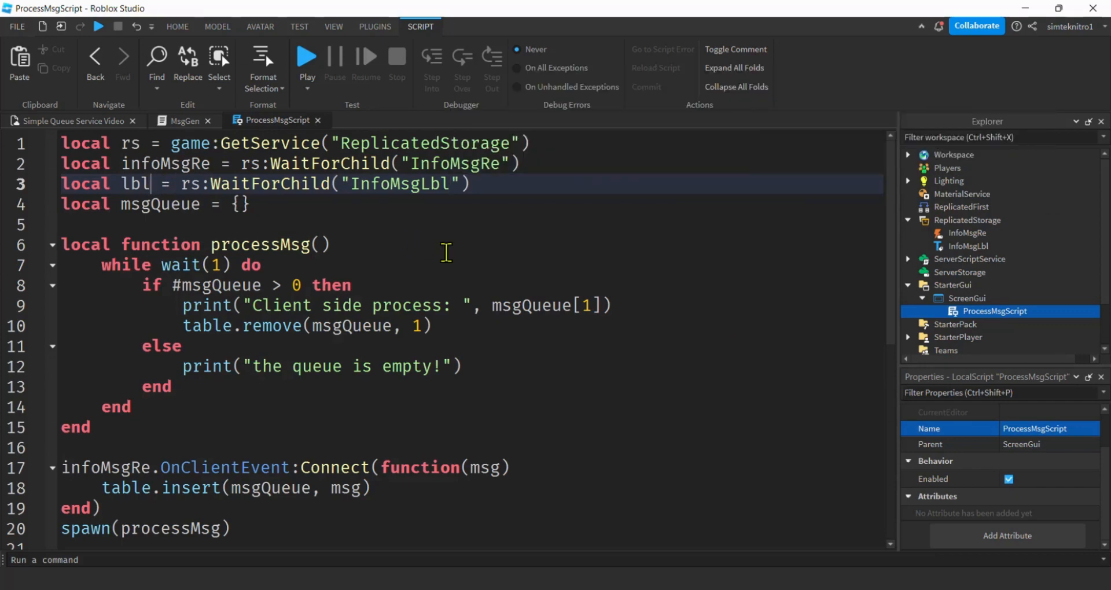
type("Template")
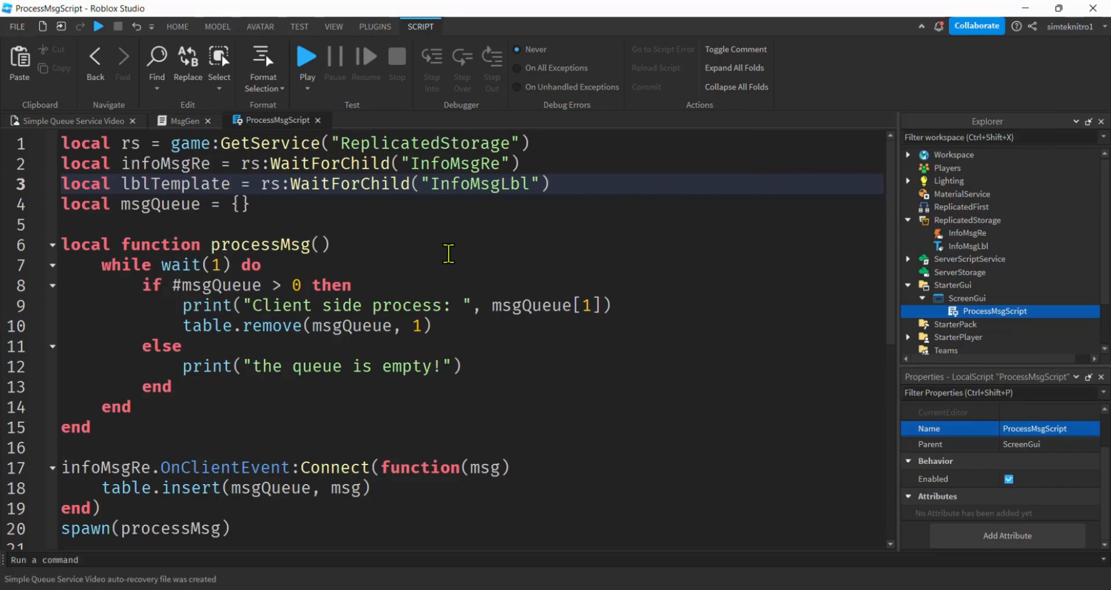
double_click(183, 186)
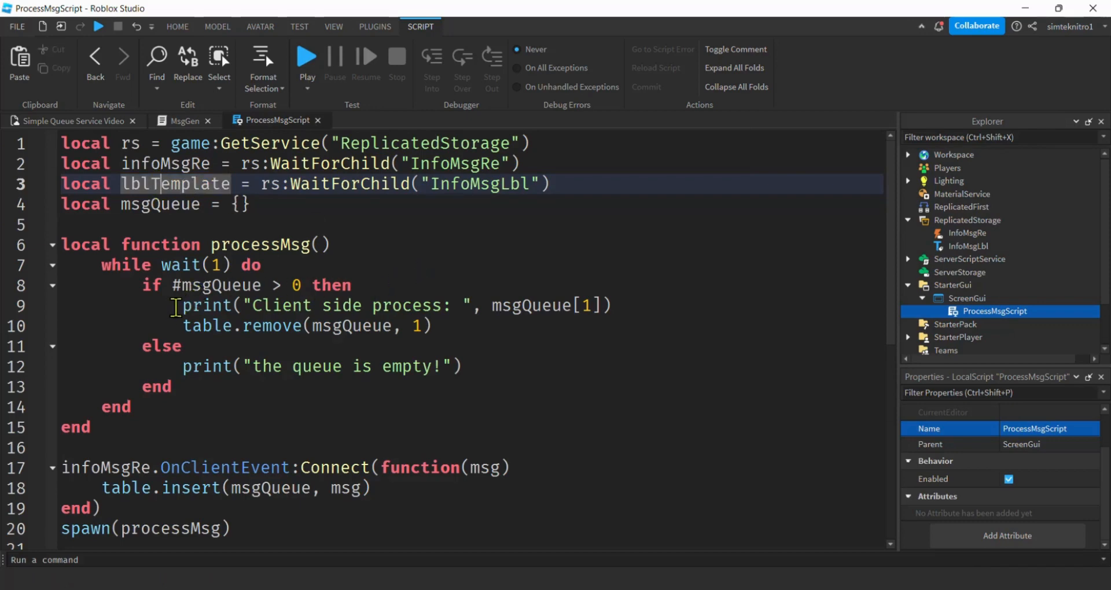
Step: Replace the client-side print with local lbl = lblTemplate:Clone() in the non-empty branch
left_click(250, 306)
left_click_drag(183, 306, 638, 310)
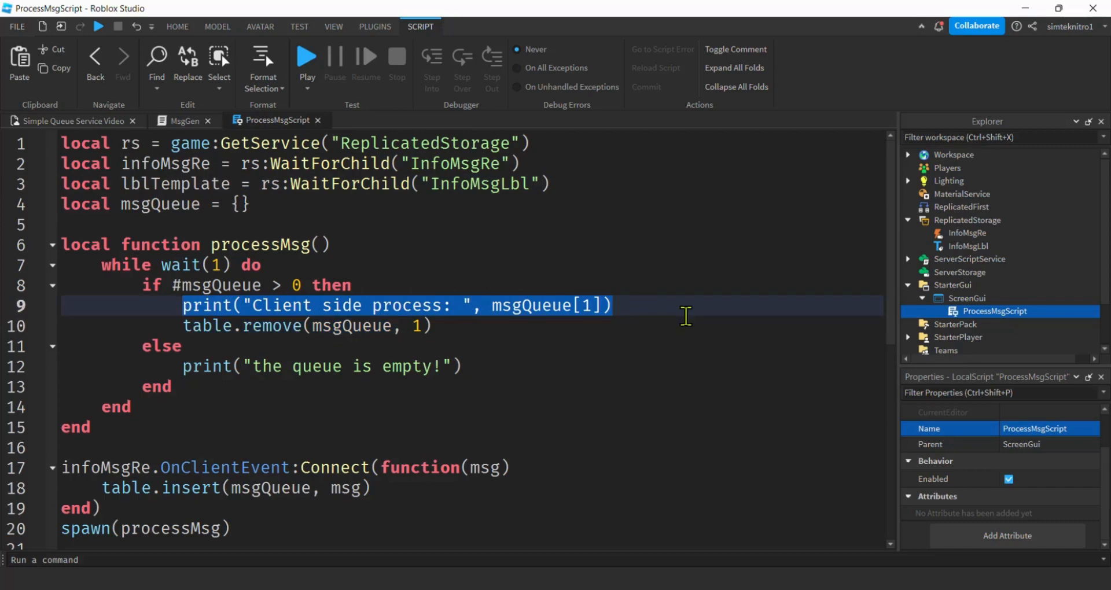
key("ctrl+x")
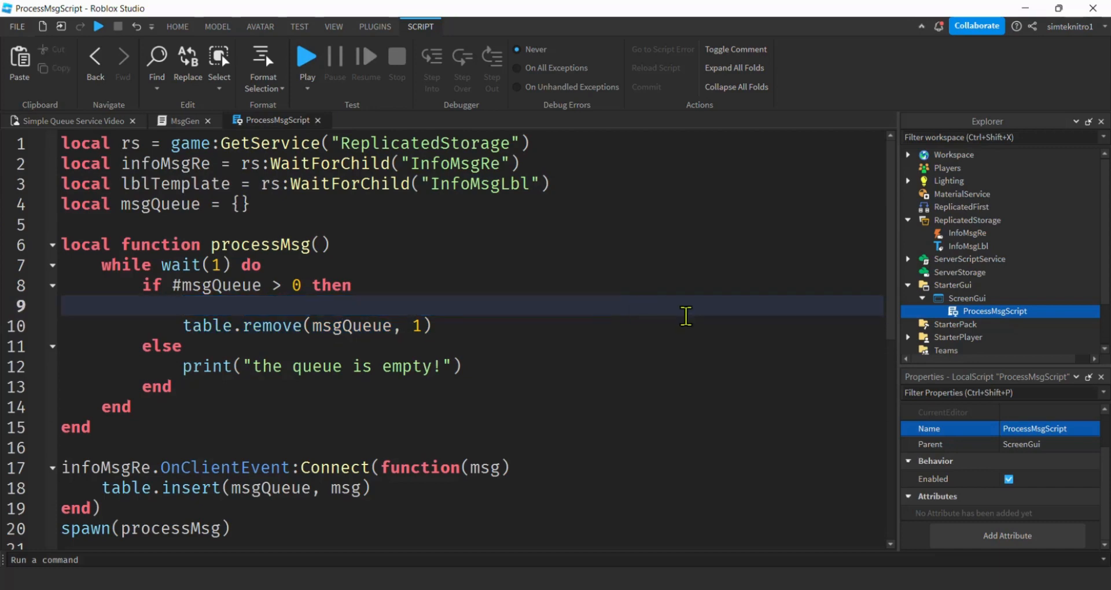
type("local ")
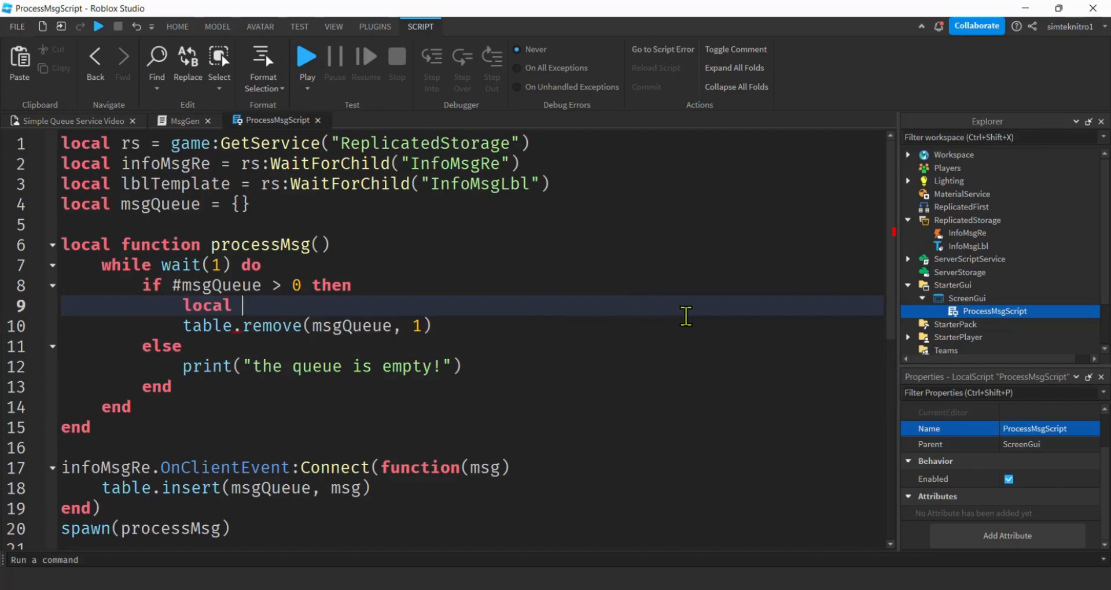
type("lbl = lbl")
key("Tab")
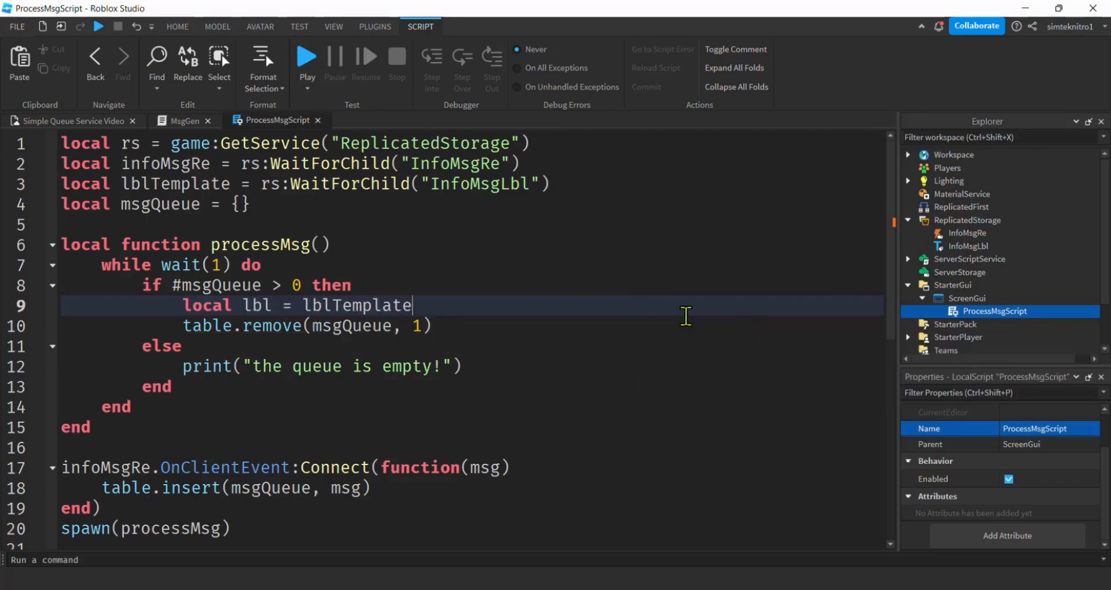
type(":C")
key("Tab")
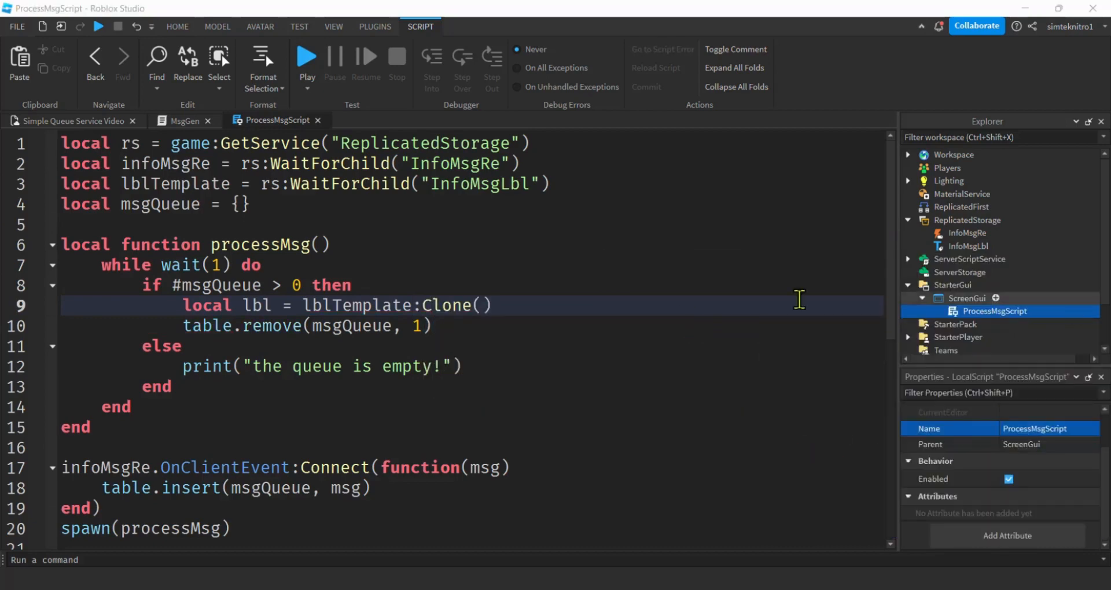
left_click(536, 287)
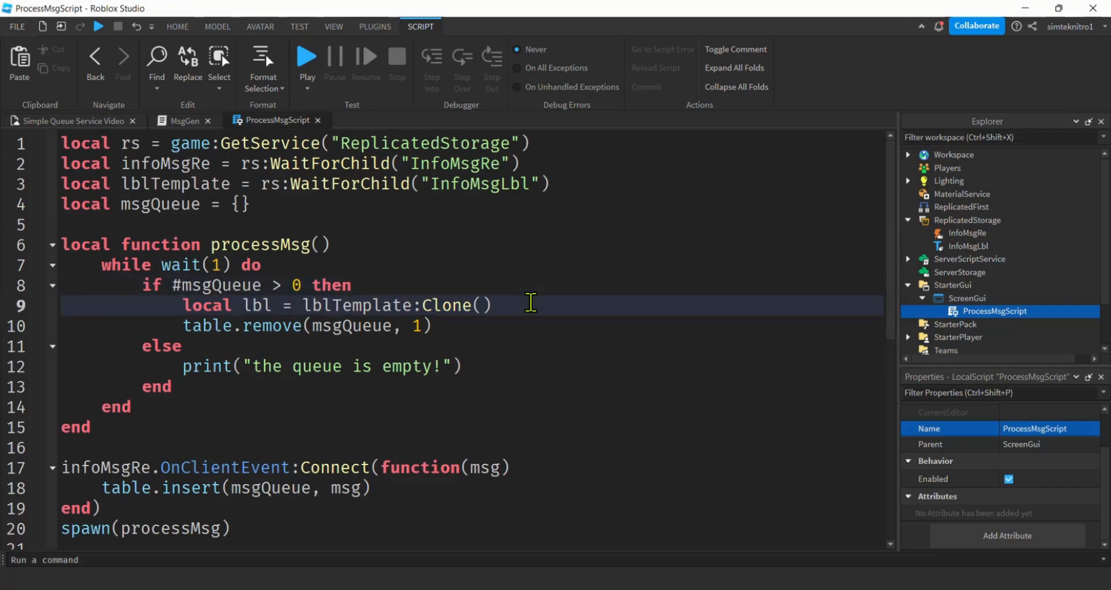
key("Return")
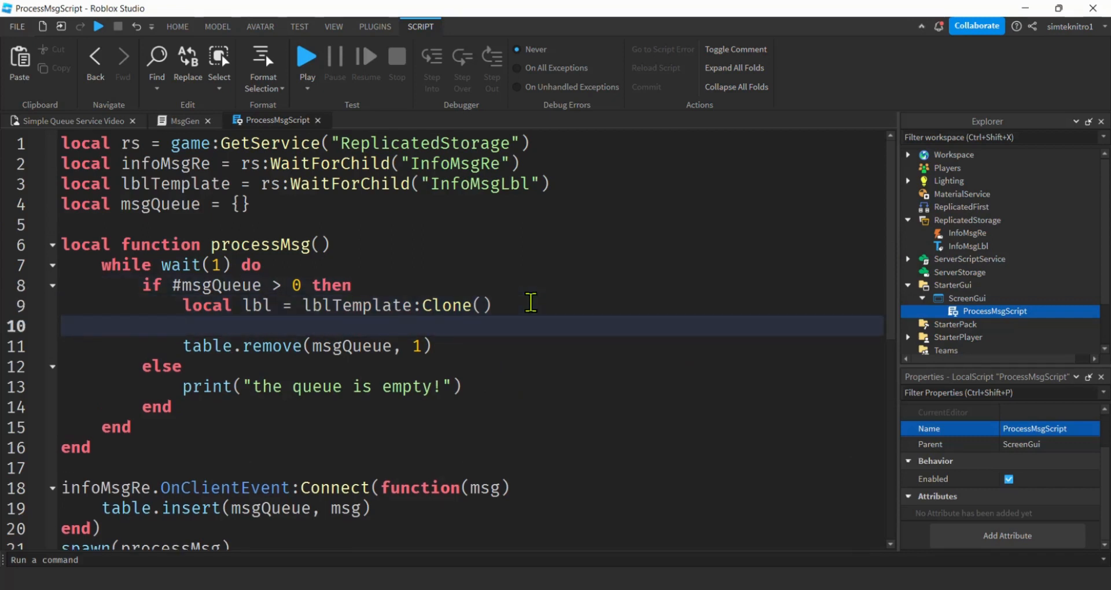
type("lbl.Parent ")
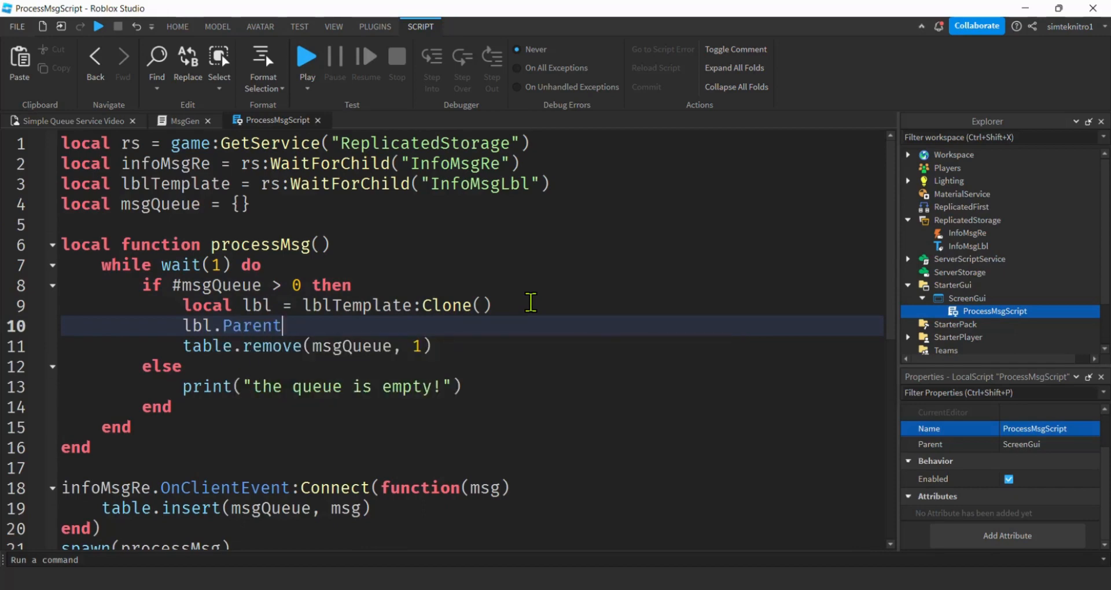
type("= script.Parent")
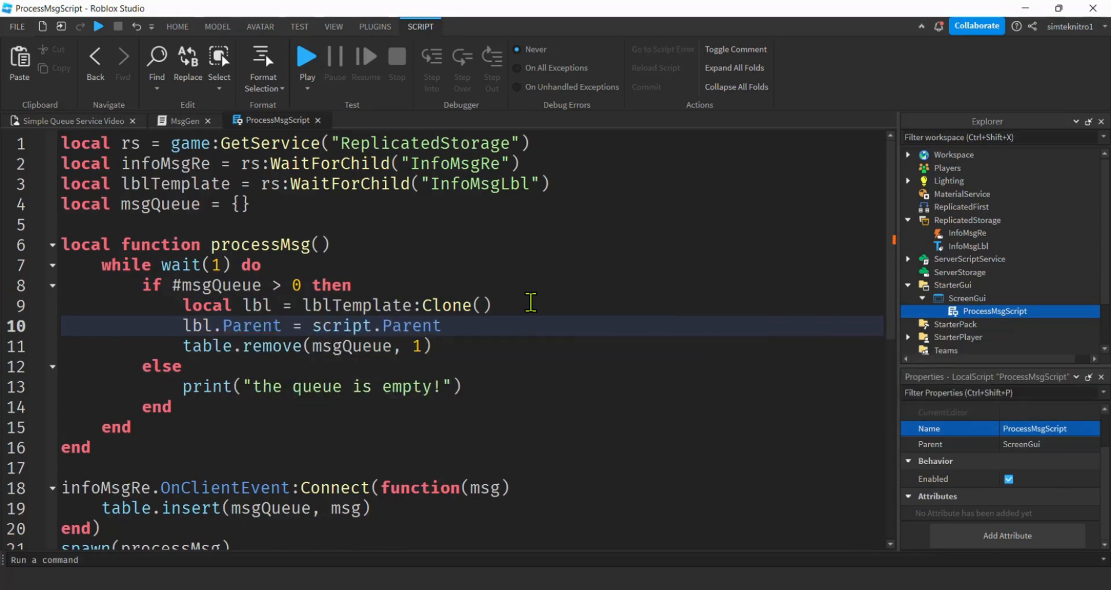
Step: Add lbl.Parent = script.Parent and lbl.Text = msgQueue[1] after the clone
key("Return")
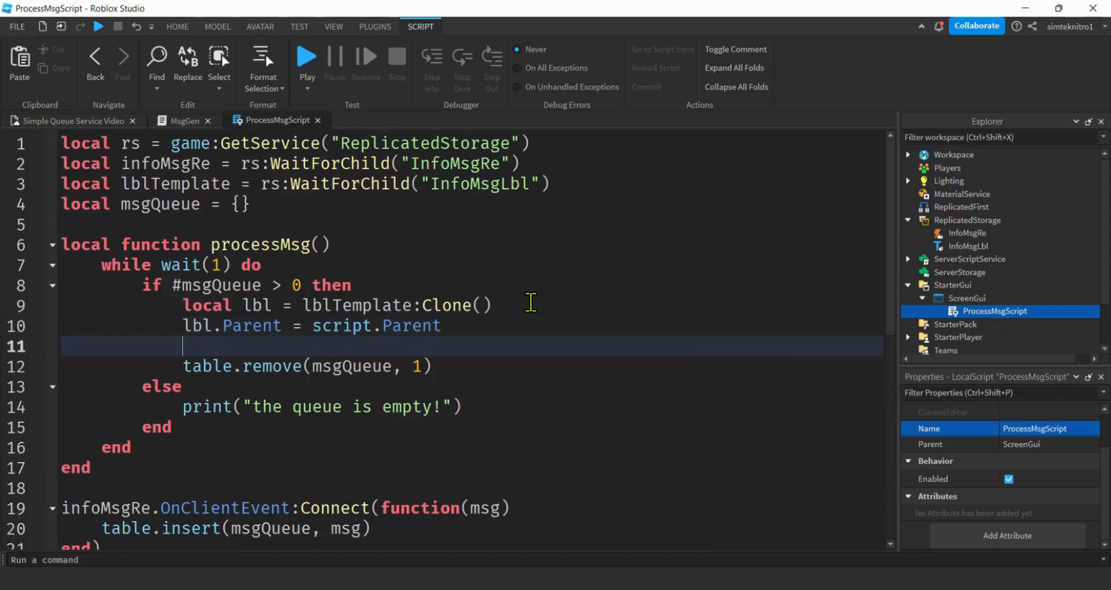
type("lbl.Te")
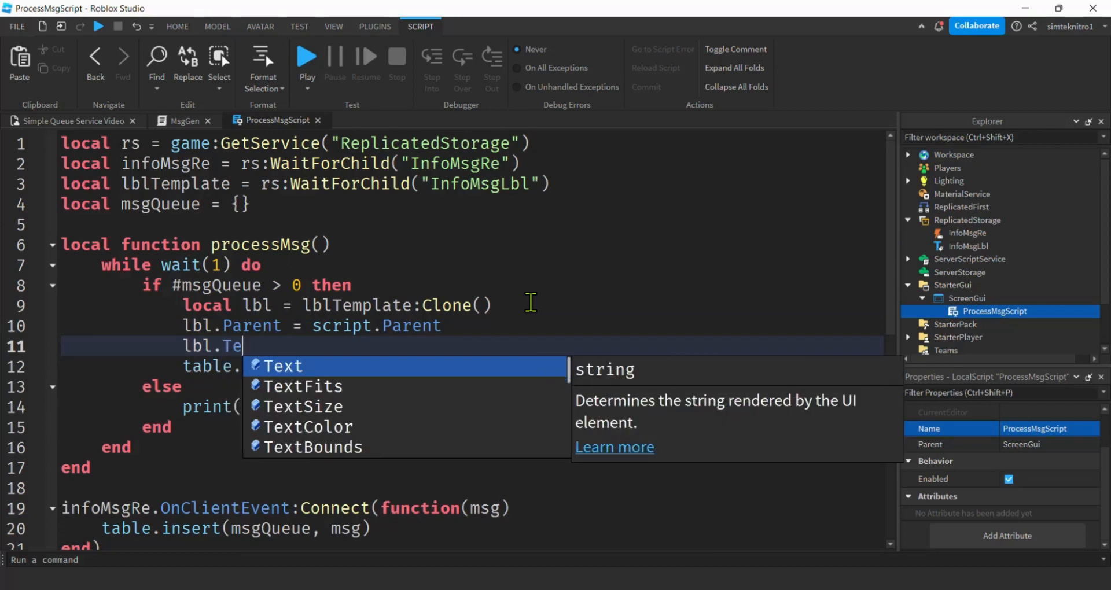
type("xt = ")
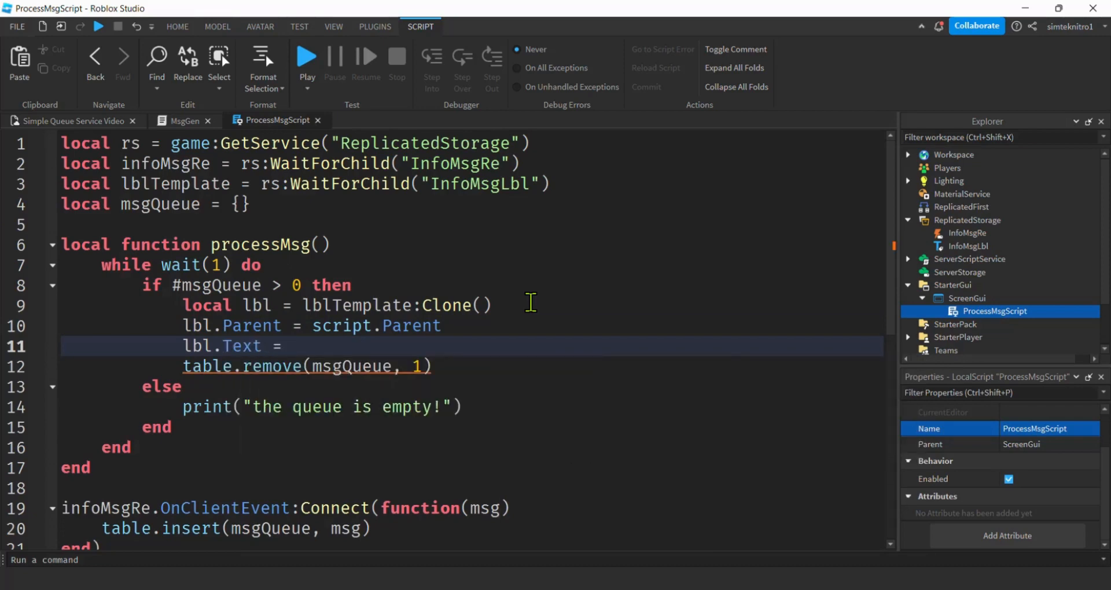
type("m")
key("Tab")
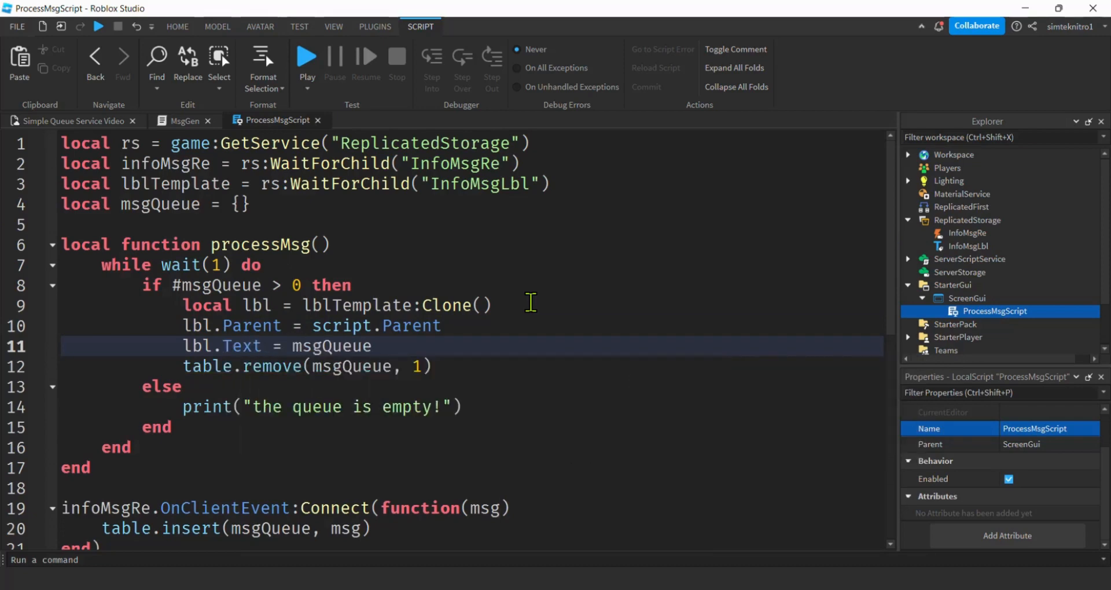
type("[")
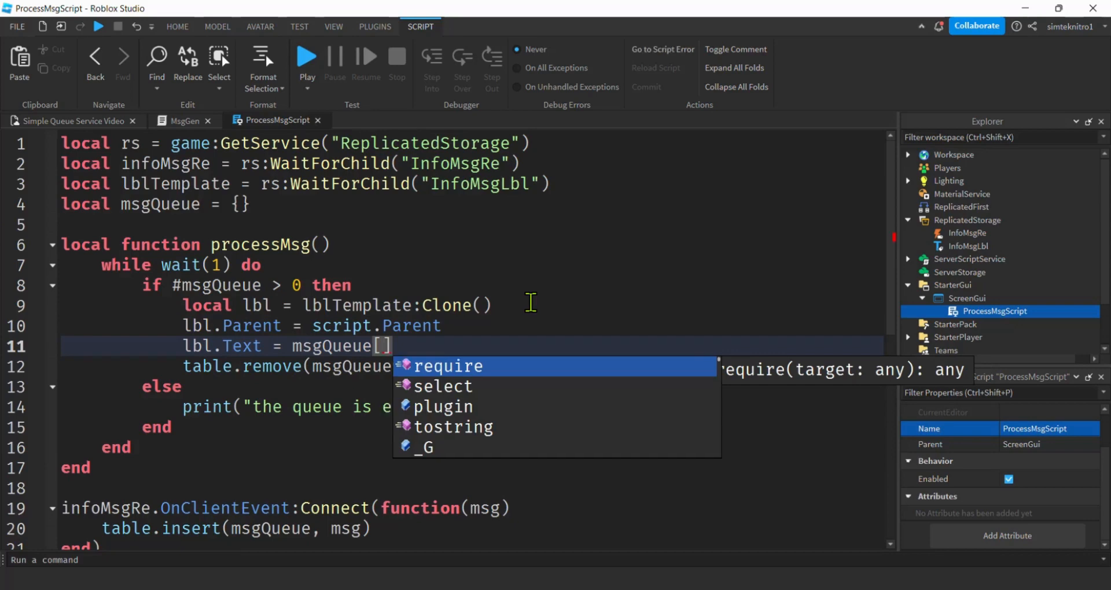
type("1")
key("Right")
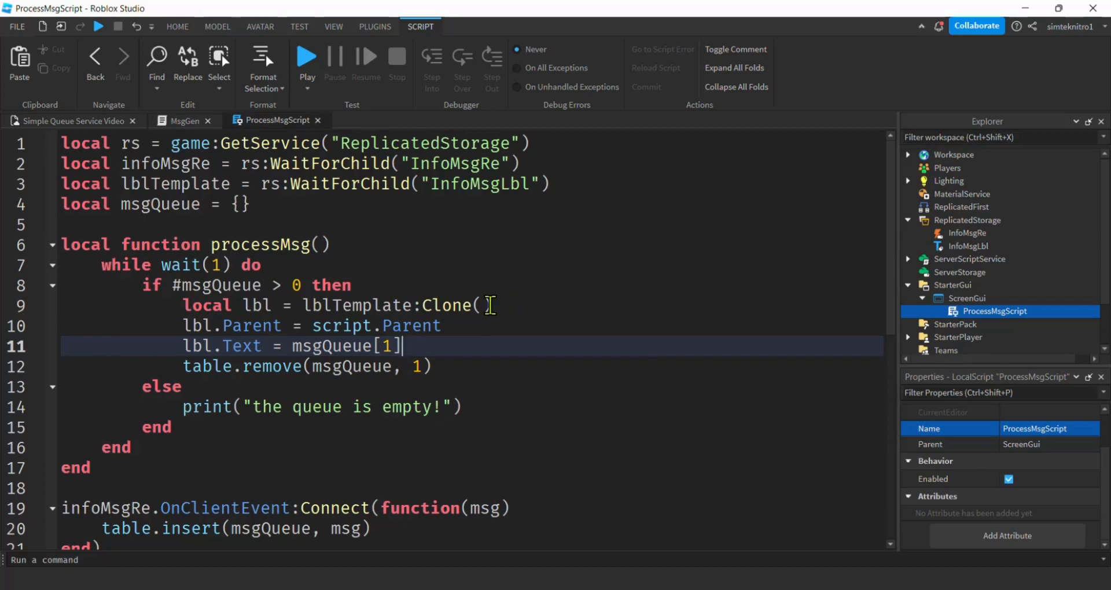
left_click_drag(165, 323, 426, 351)
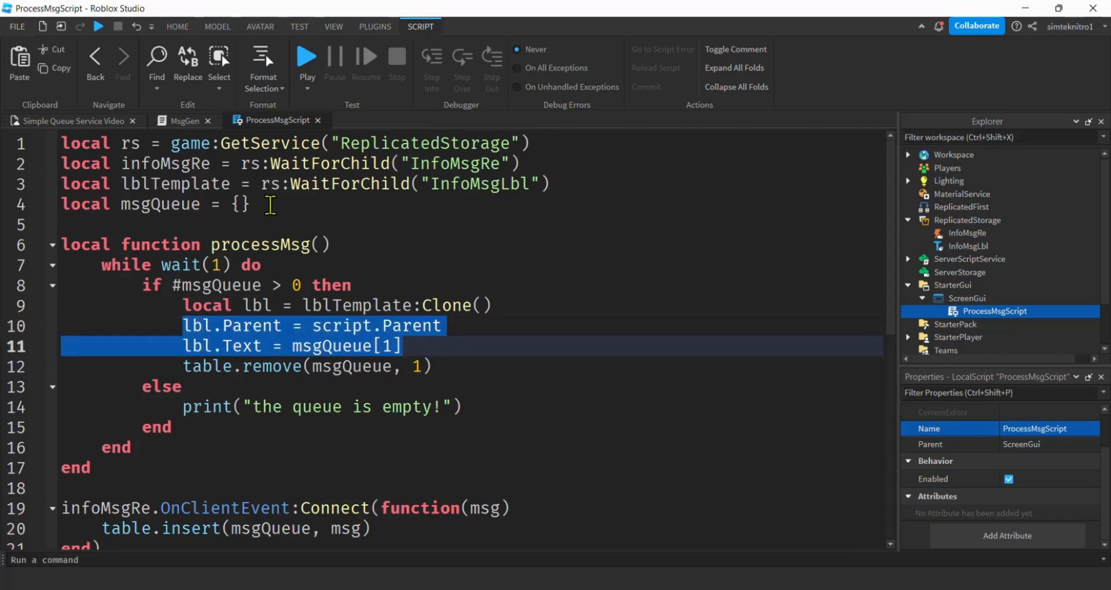
Step: Add local ts = game:GetService("TweenService") on a new line below the message queue
left_click(269, 206)
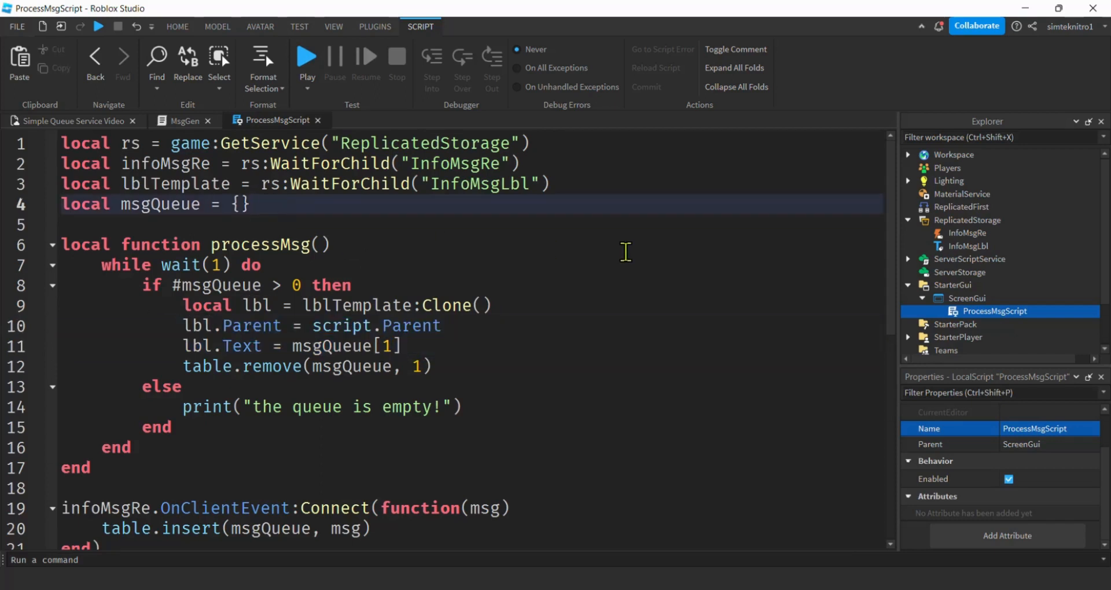
key("Return")
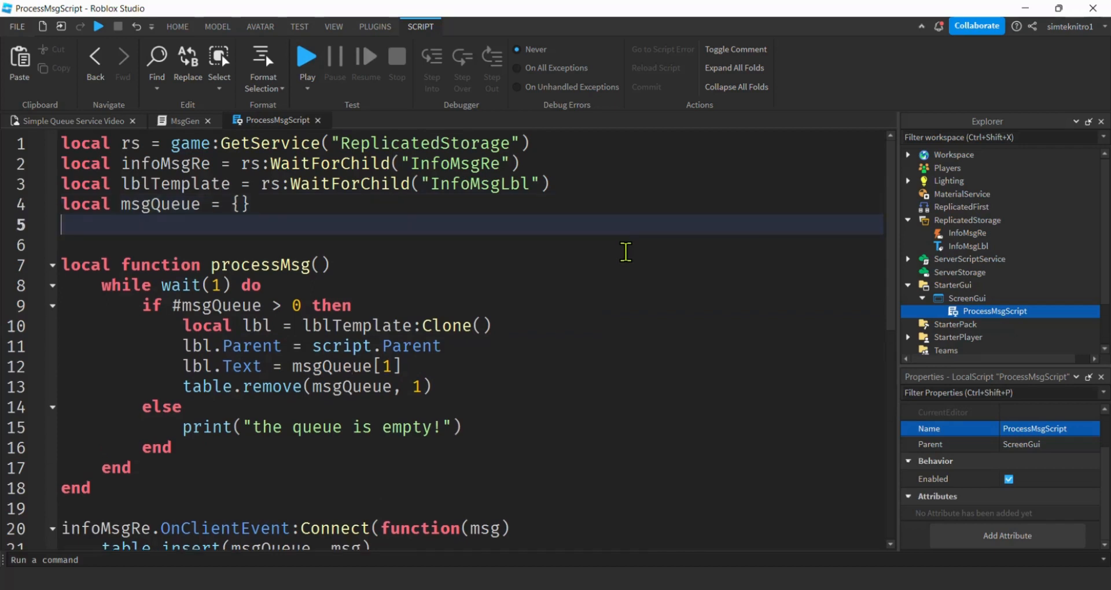
type("local ts = ")
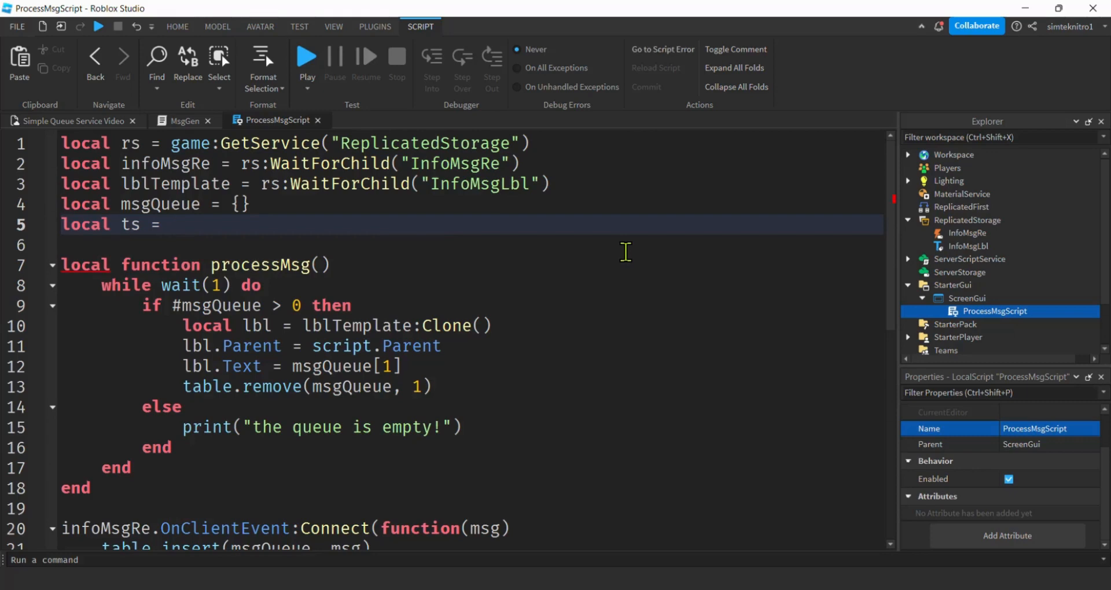
type("g")
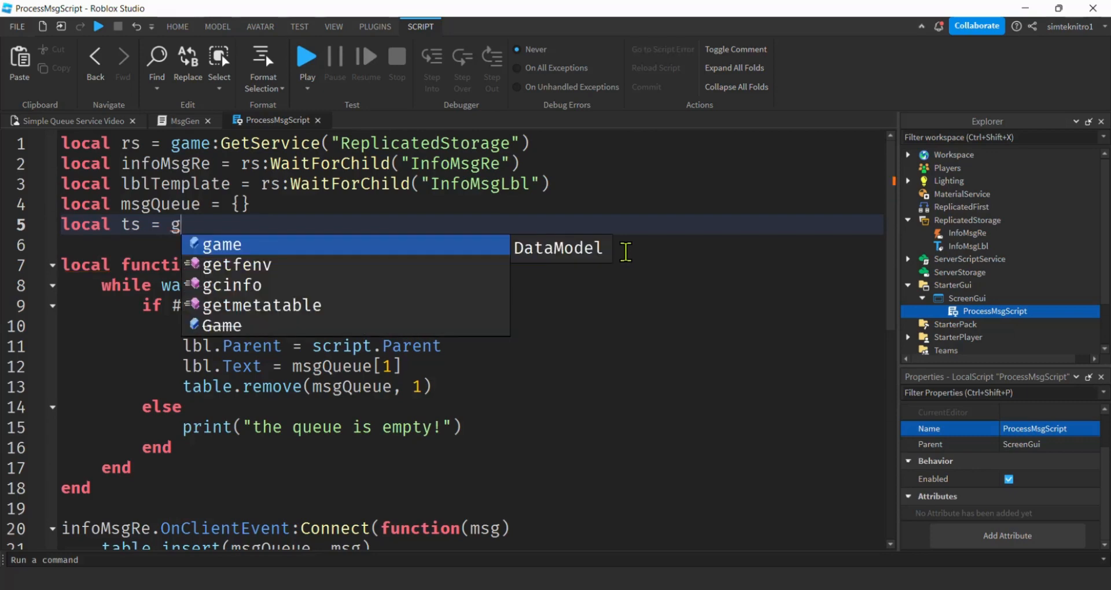
key("Tab")
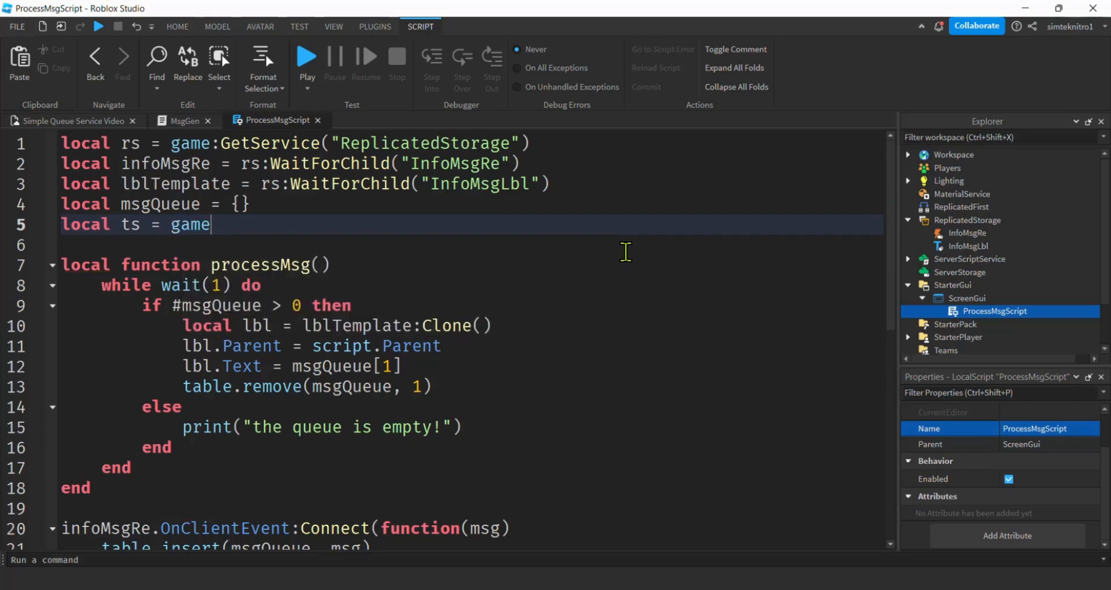
type(":")
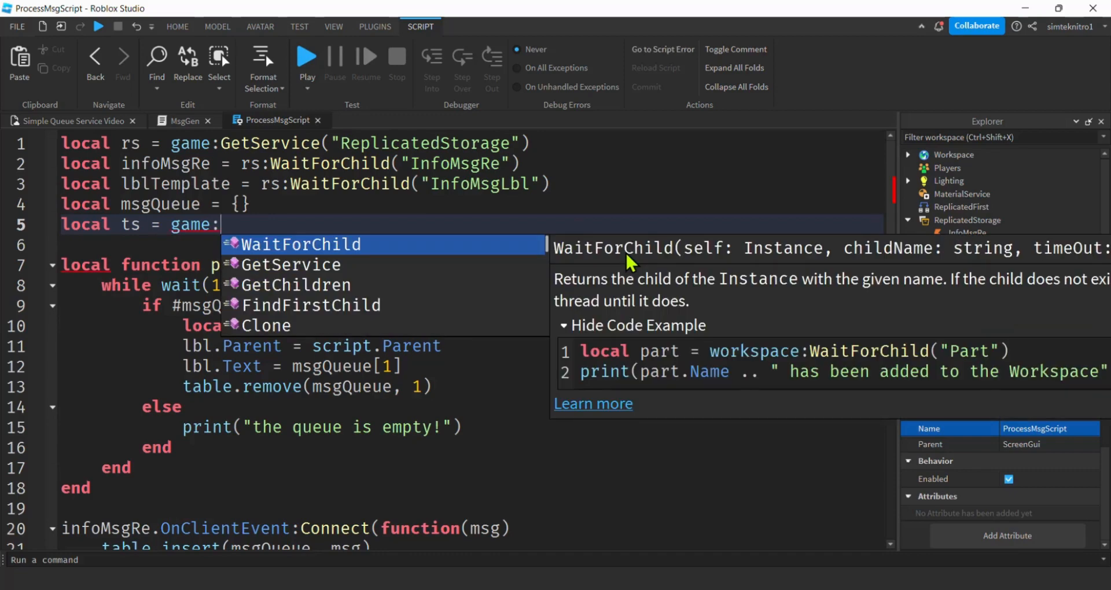
type("G")
key("Tab")
type("\"Te")
type("w")
key("Tab")
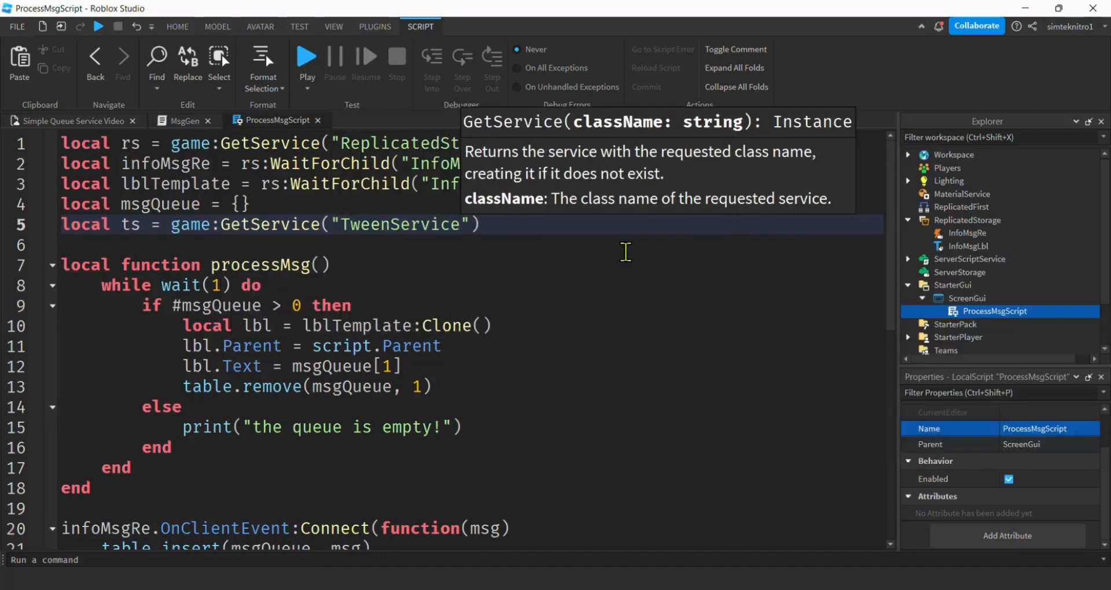
key("Right")
key("Right")
key("Return")
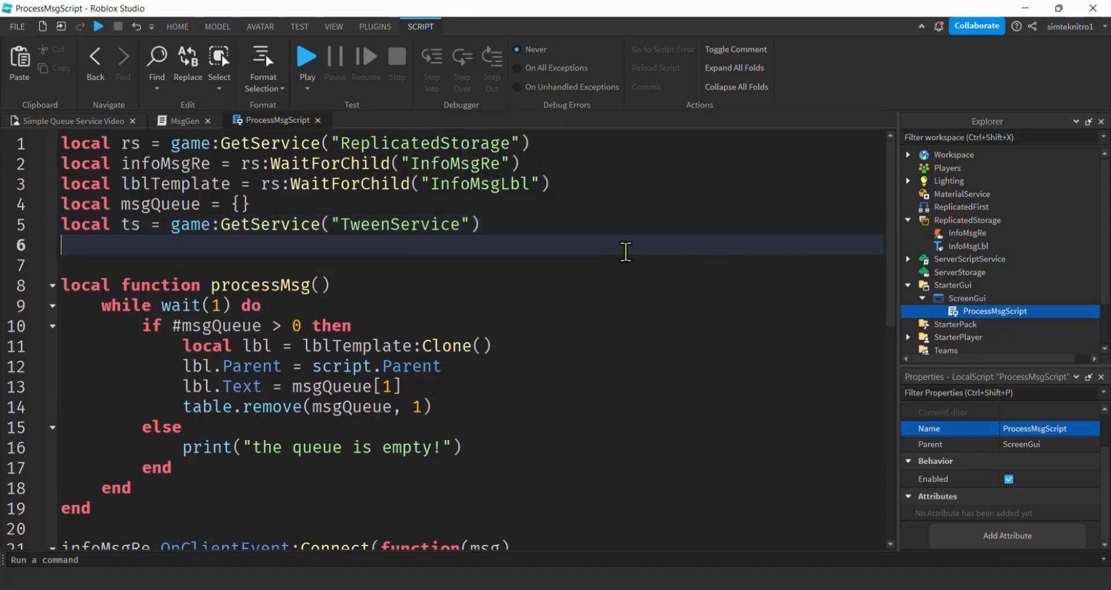
type("local ti =")
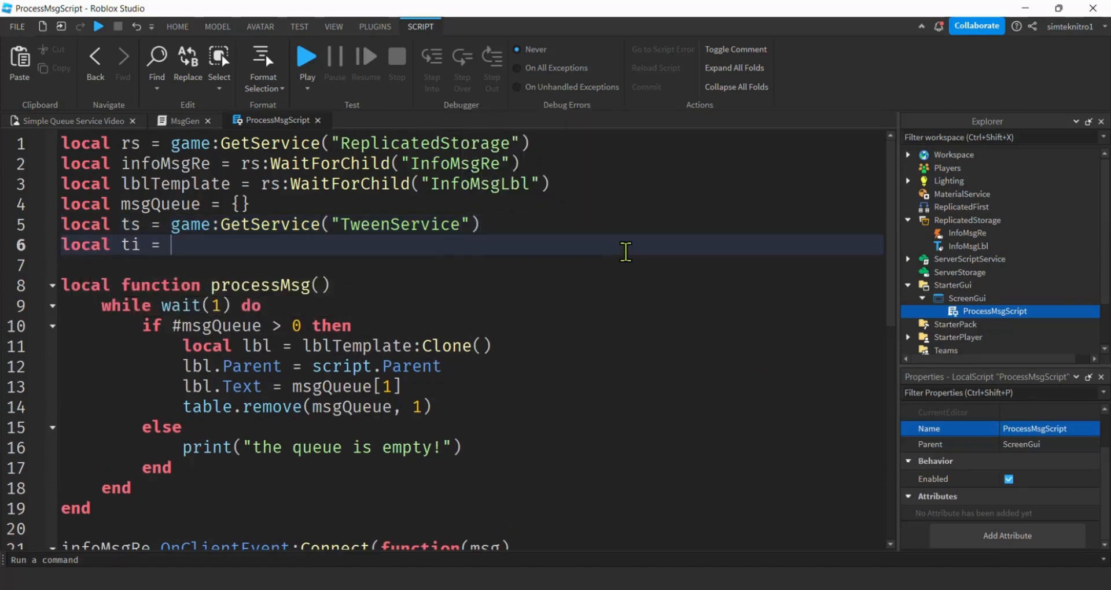
type(" Tw")
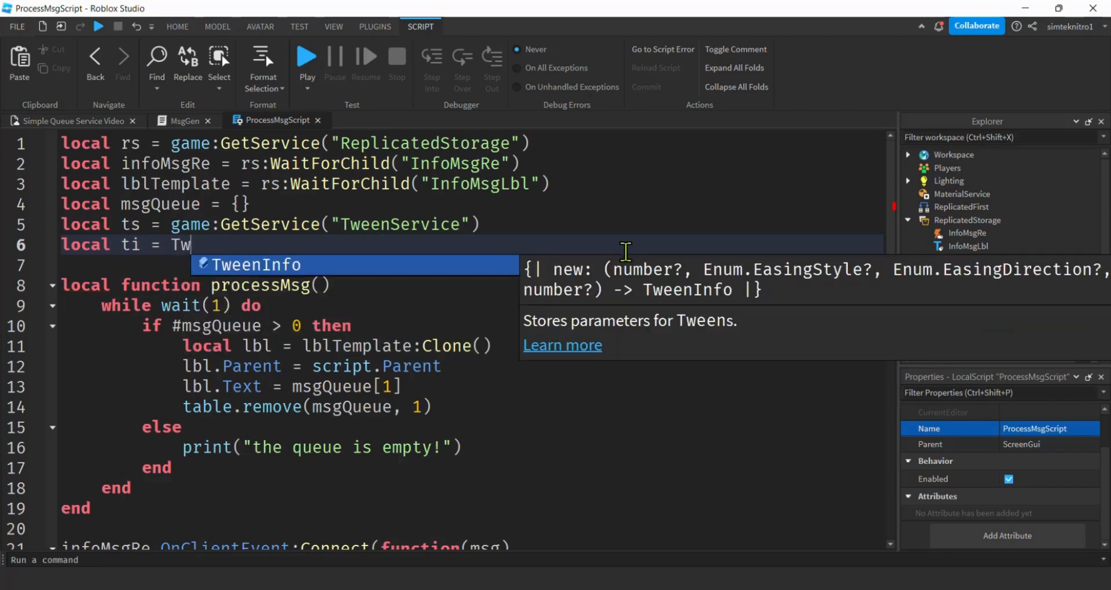
Step: Define local ti = TweenInfo.new(1, Enum.EasingStyle.Quad, Enum.EasingDirection.Out, 0, false, 2) using autocomplete
key("Tab")
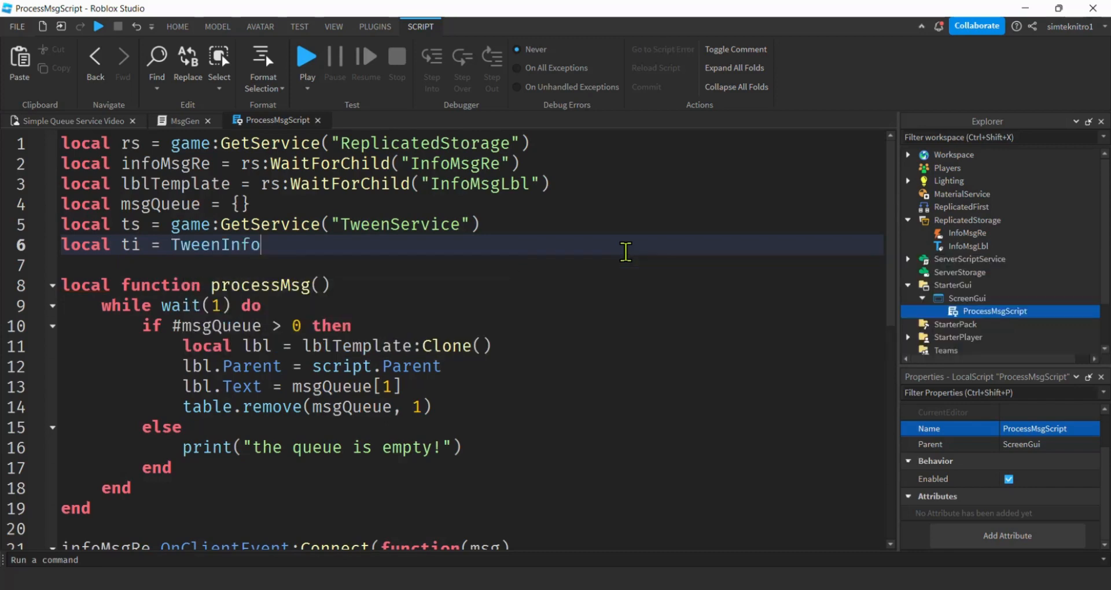
type(".")
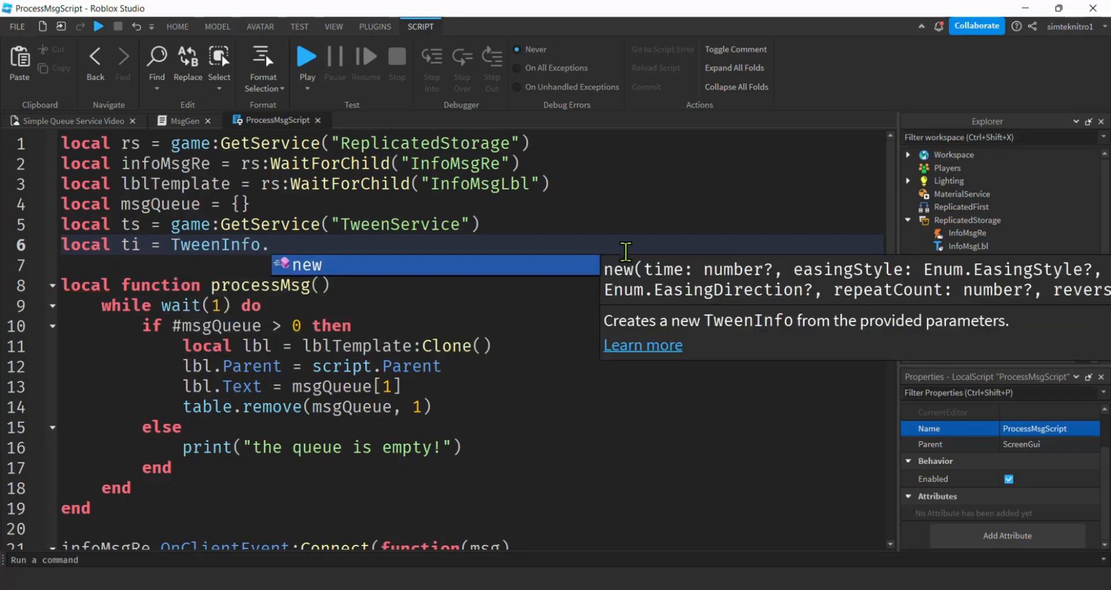
key("Tab")
type("(")
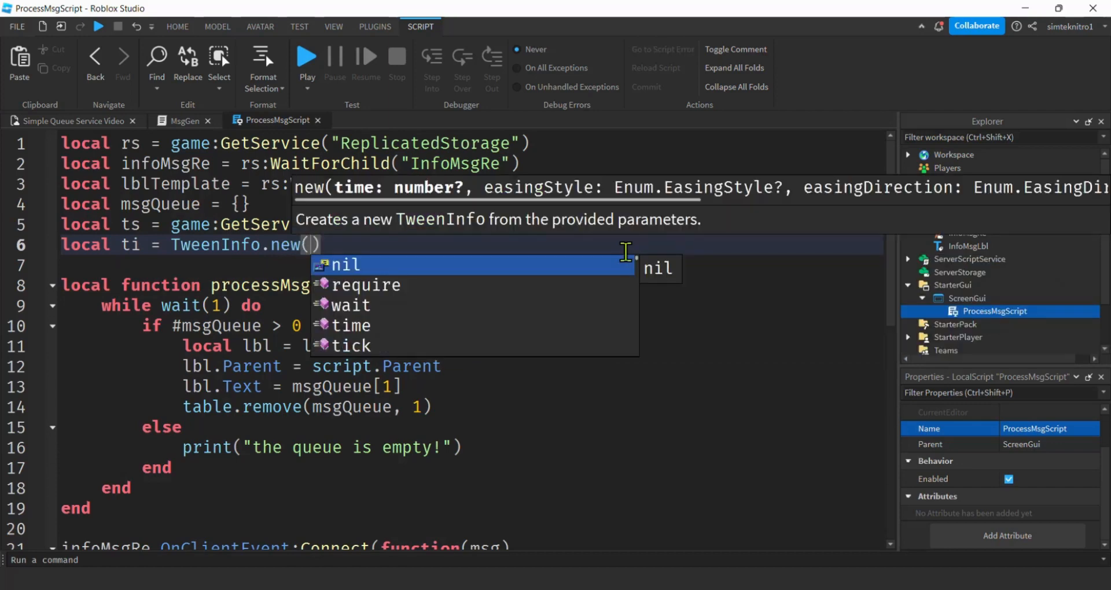
type("1")
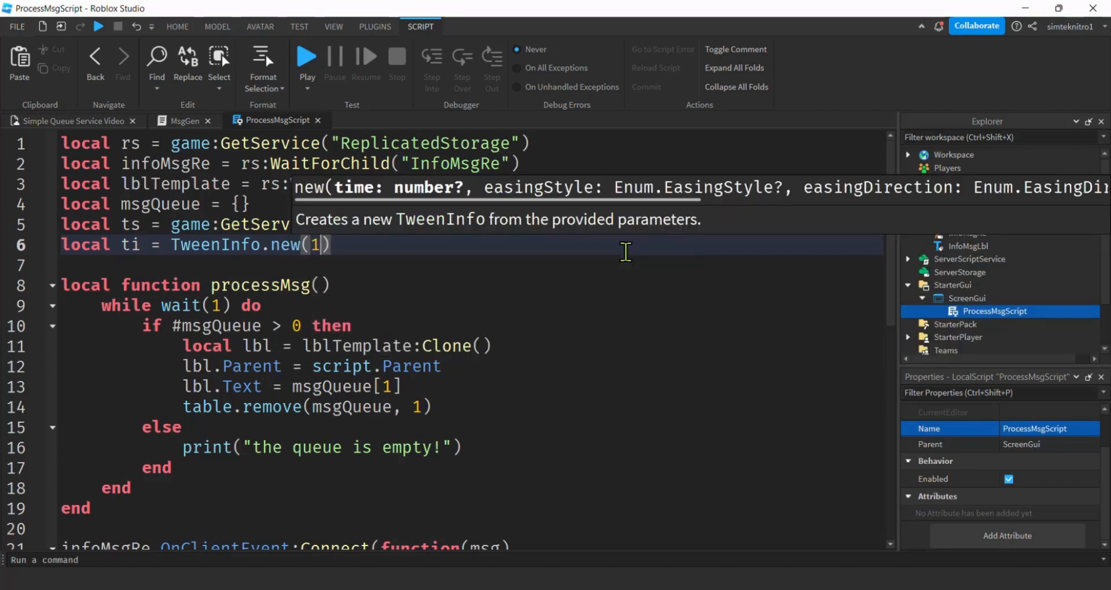
type(", ")
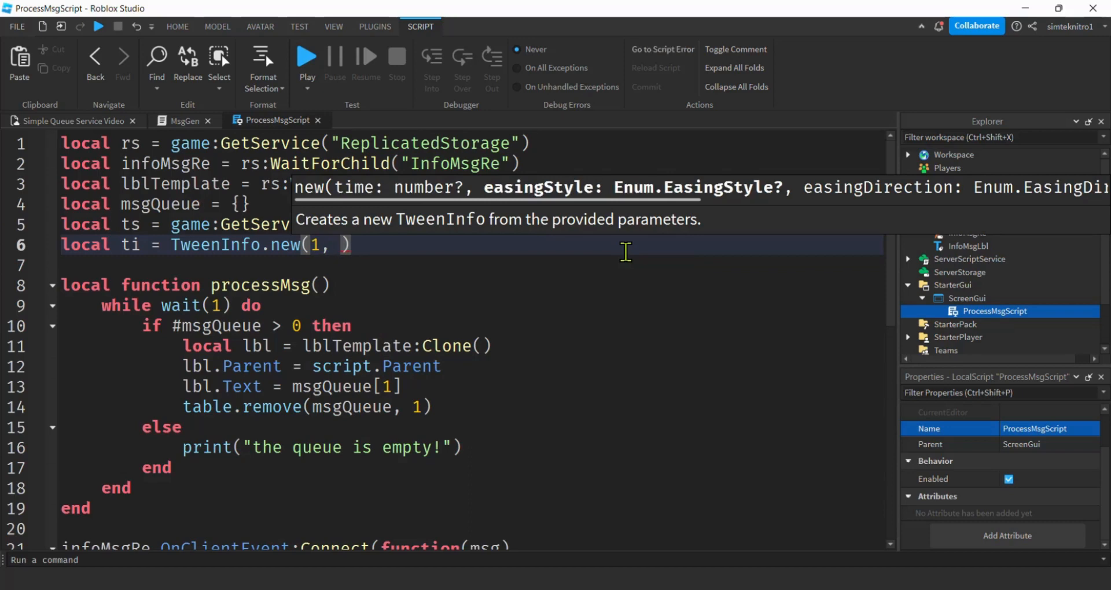
type("E")
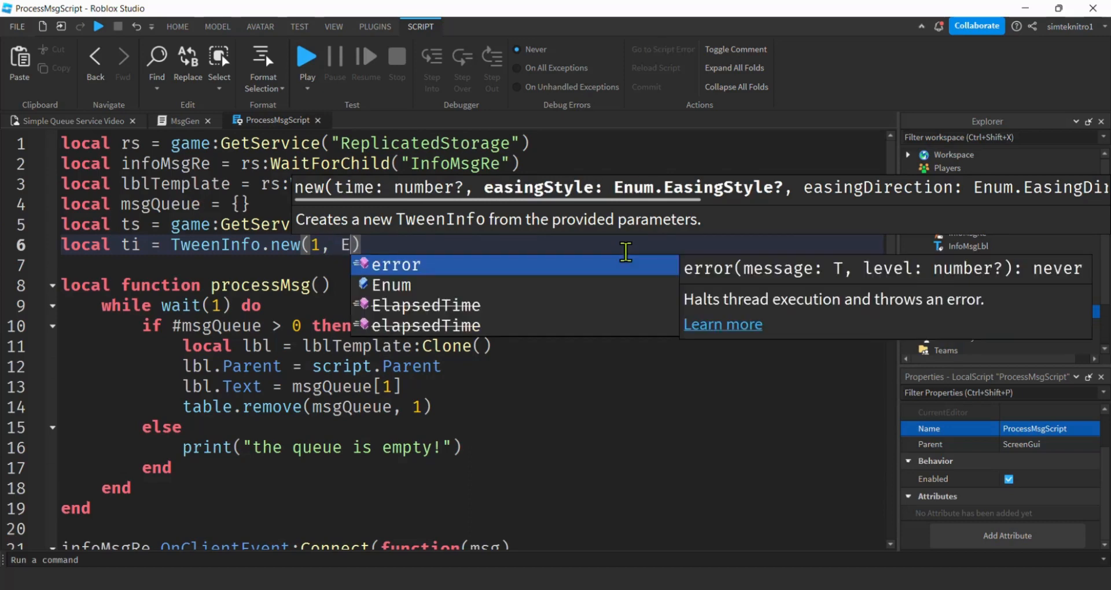
type("num")
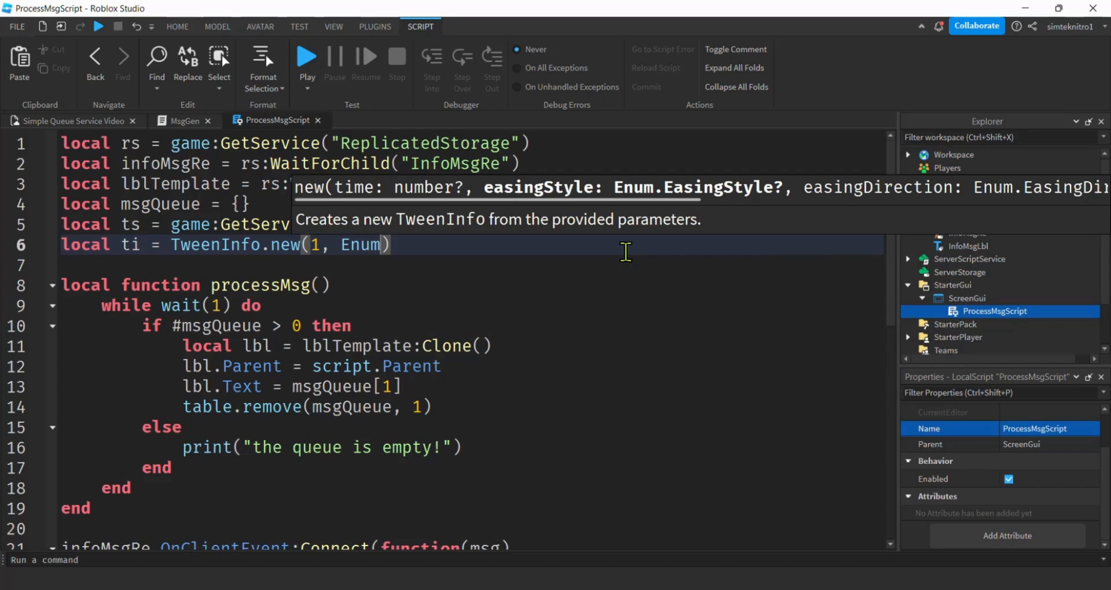
type(".")
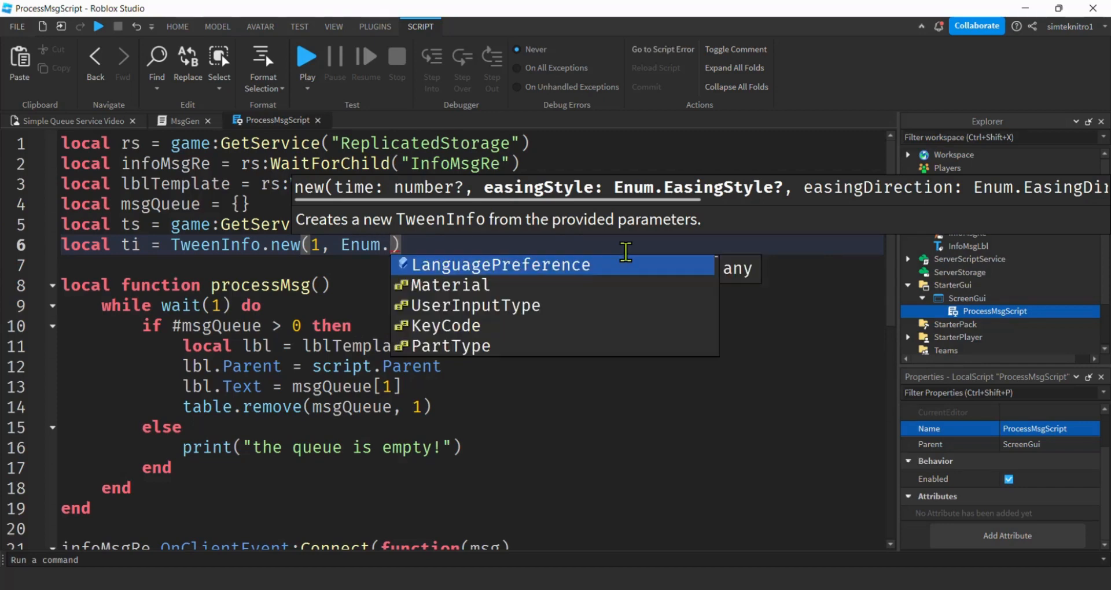
type("E")
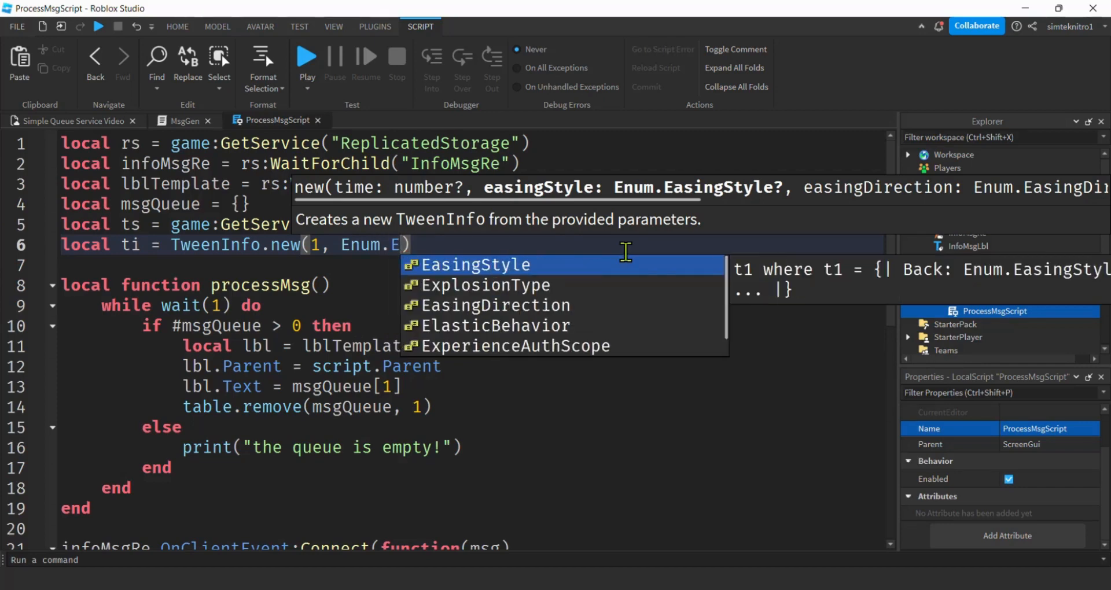
key("Tab")
type(".Q")
key("Tab")
type(", ")
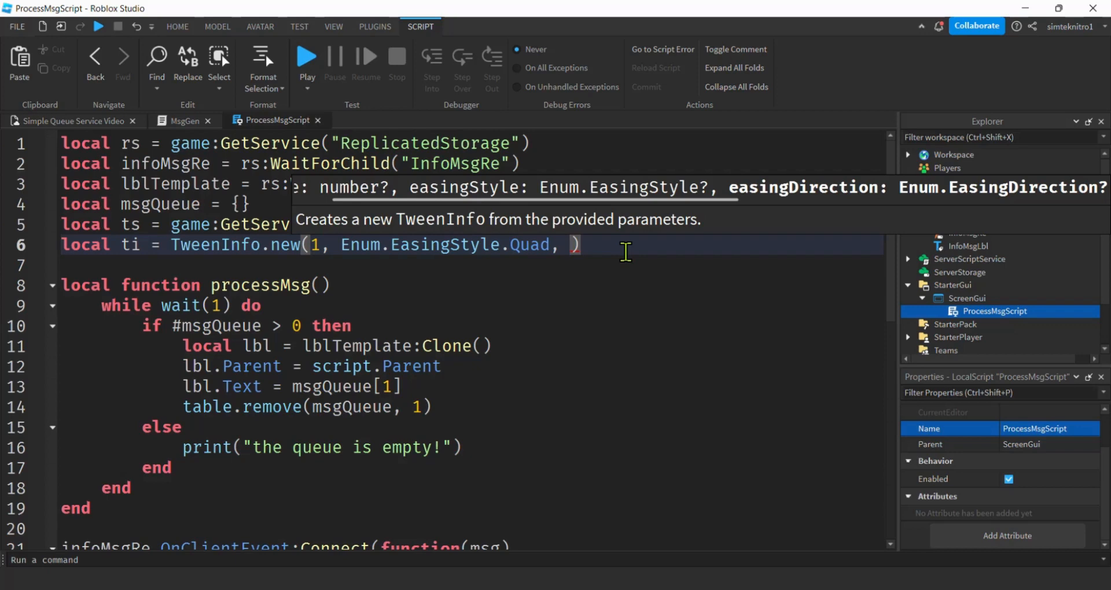
type("En")
key("Tab")
type(".")
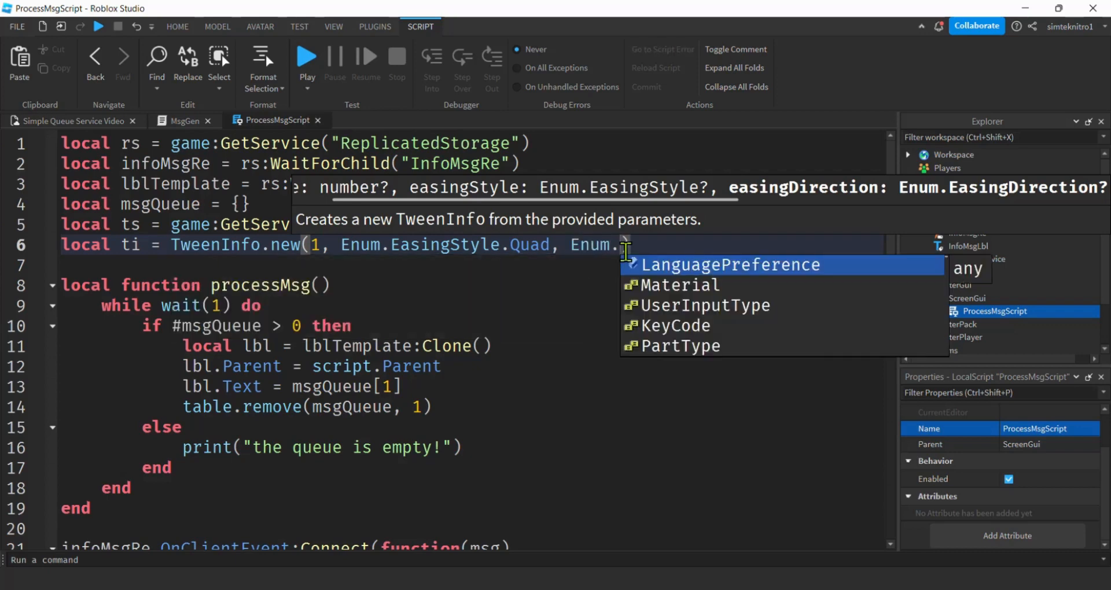
type("Ea")
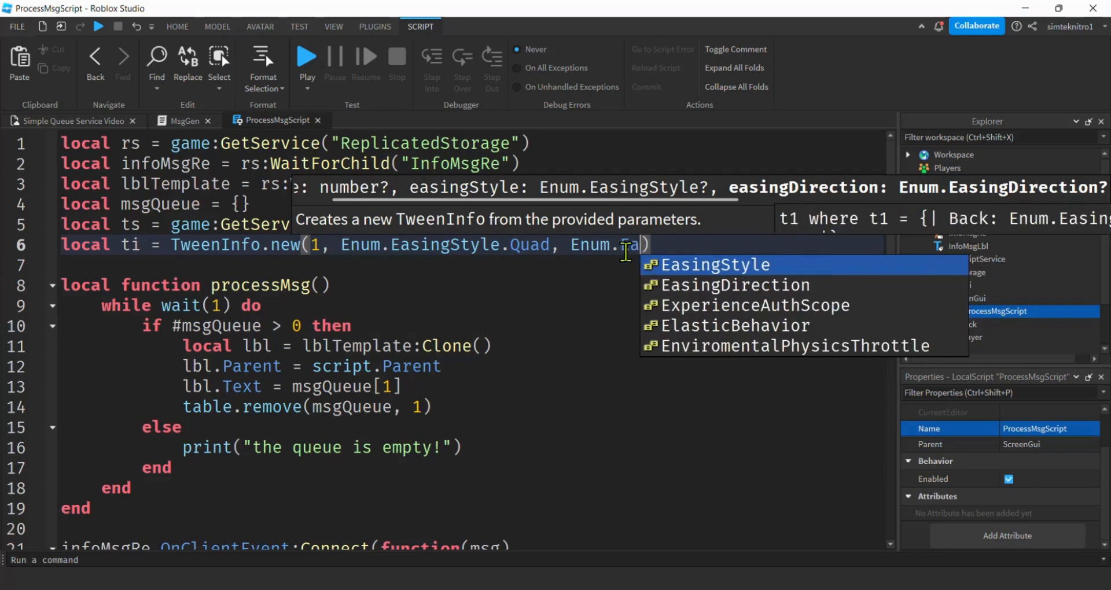
key("Down")
key("Tab")
type(".Out")
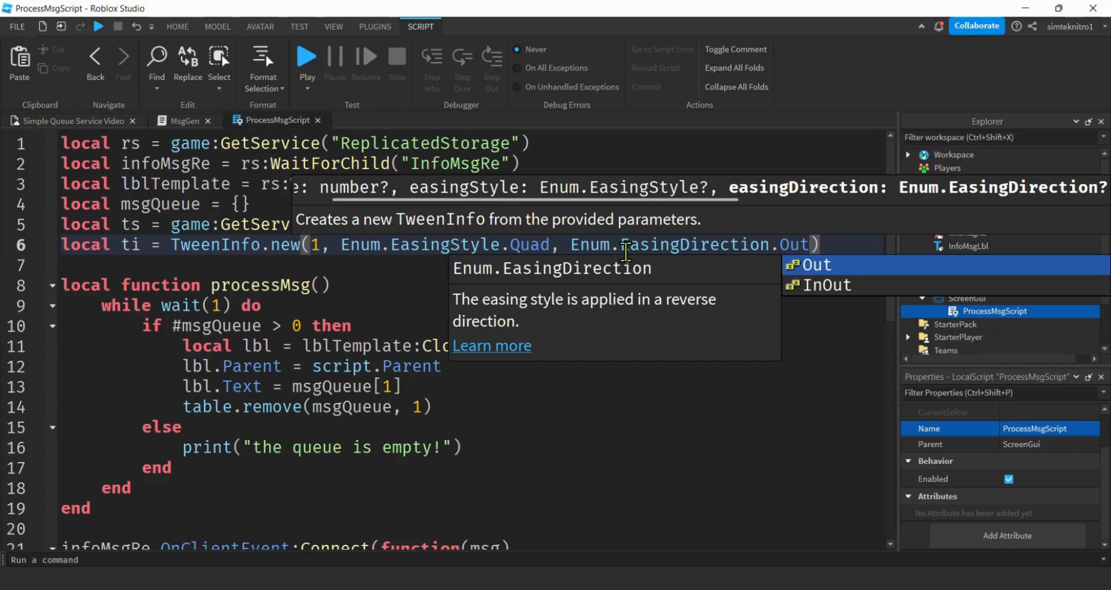
type(",")
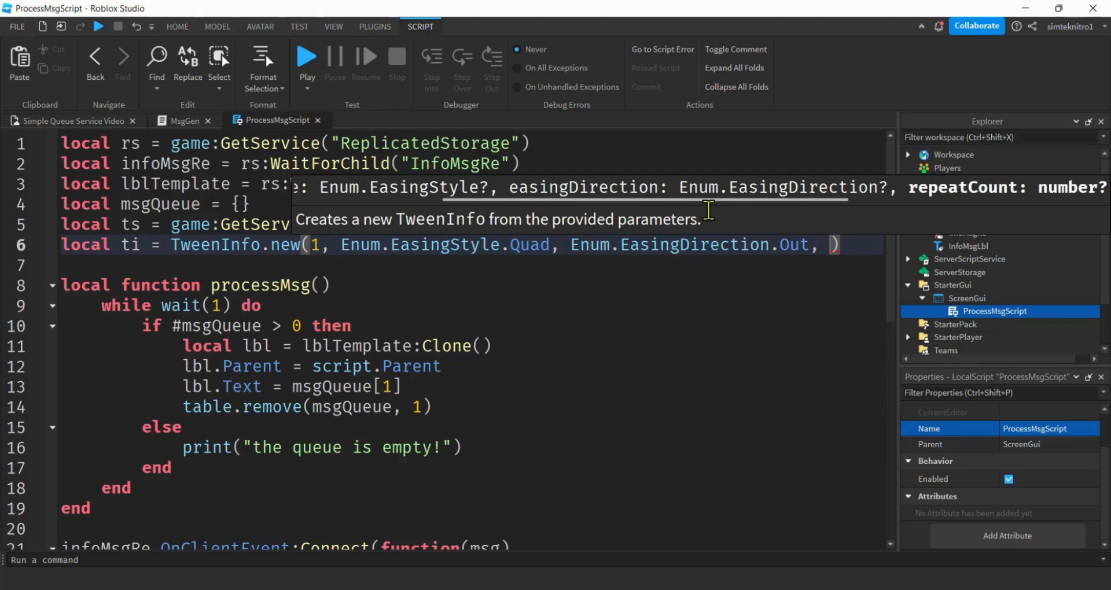
type("0")
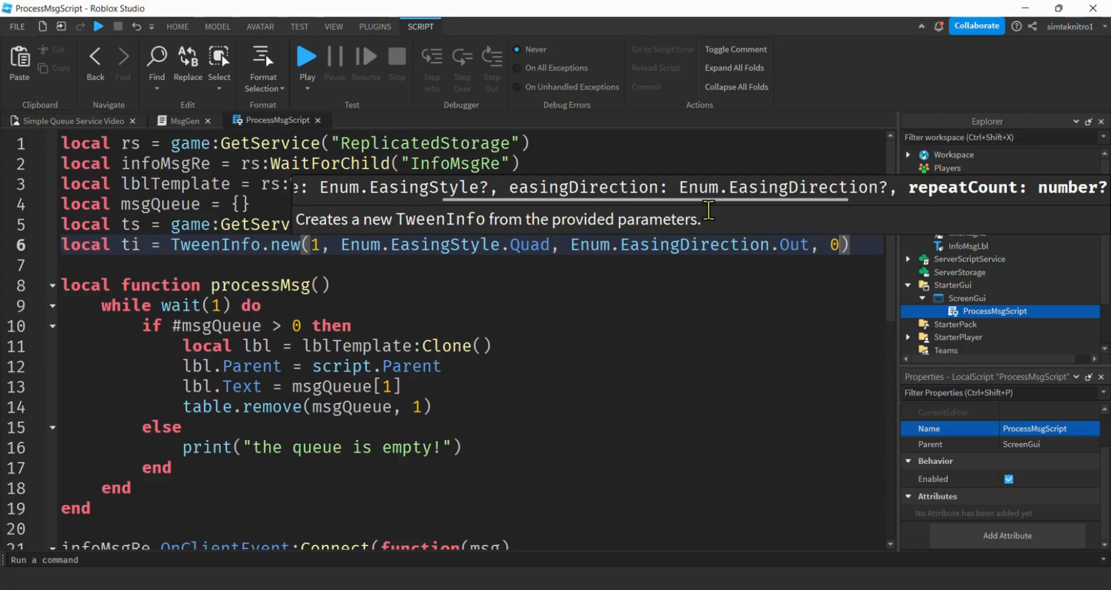
type(", ")
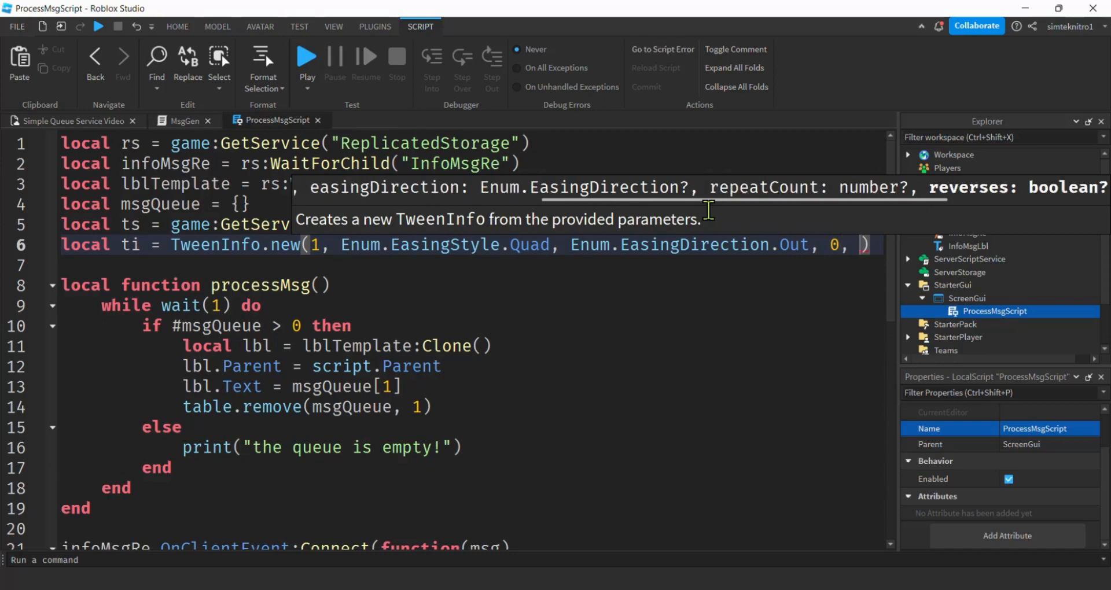
type("fals")
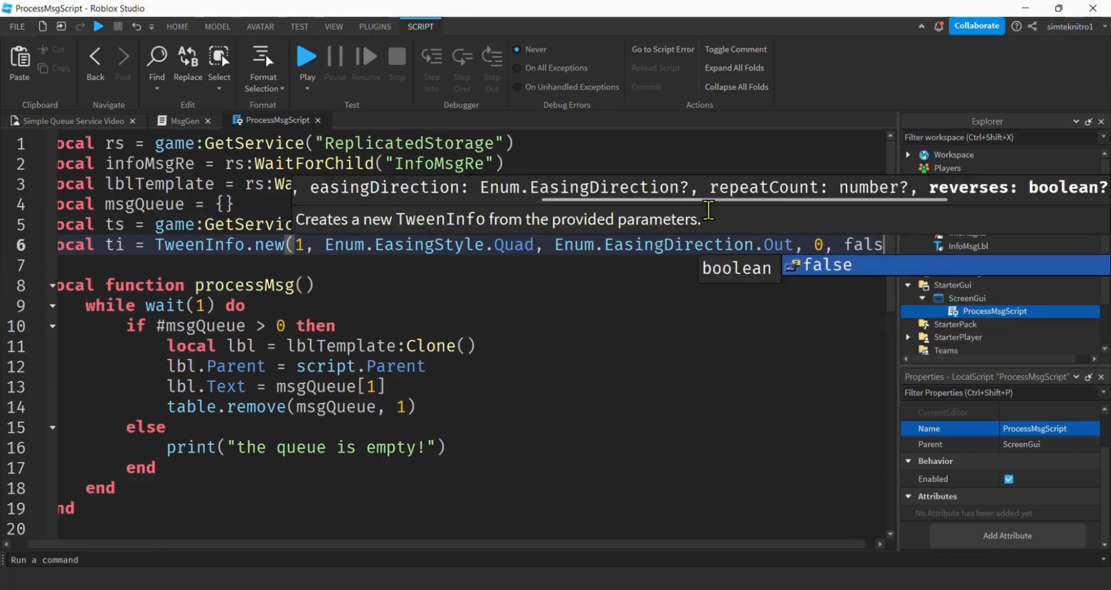
type("e, ")
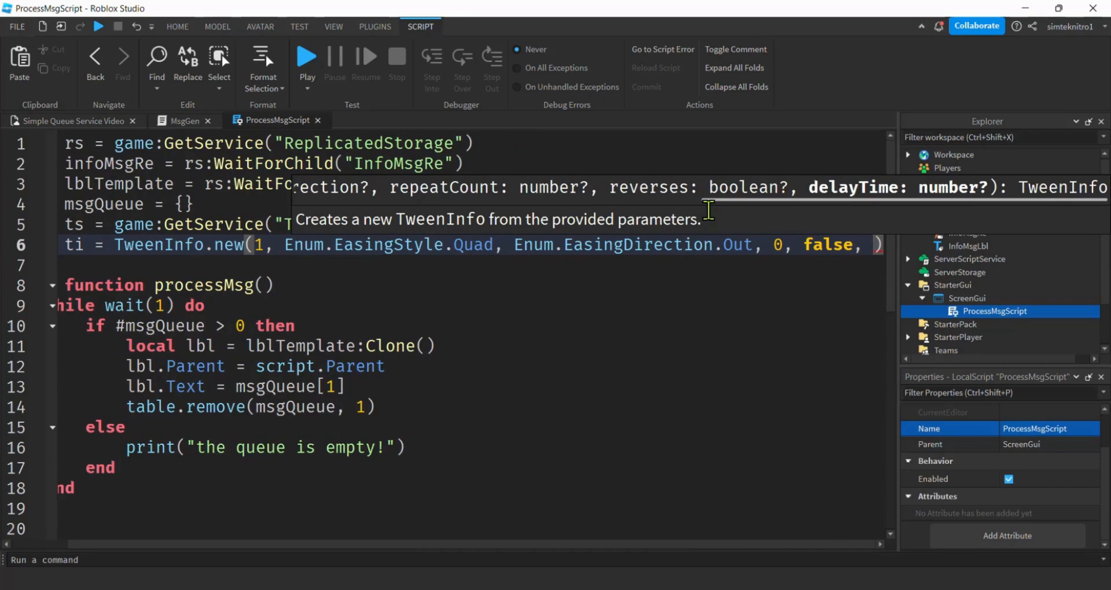
type("2")
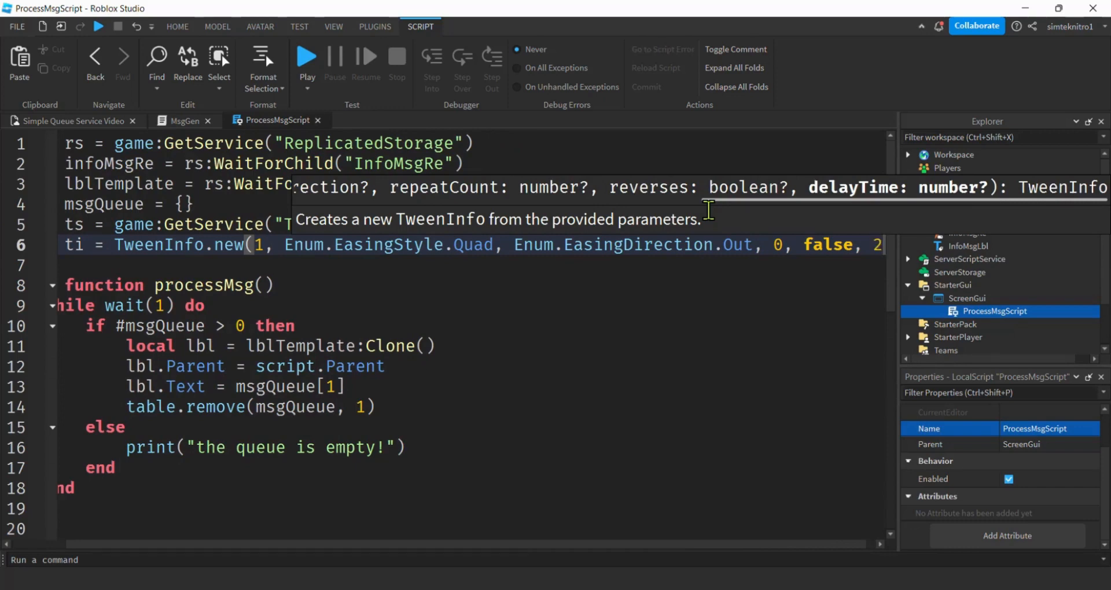
Step: Wrap the TweenInfo.new arguments so Enum.EasingDirection.Out onward sits on line 7, then review the parameters
left_click(515, 246)
key("Return")
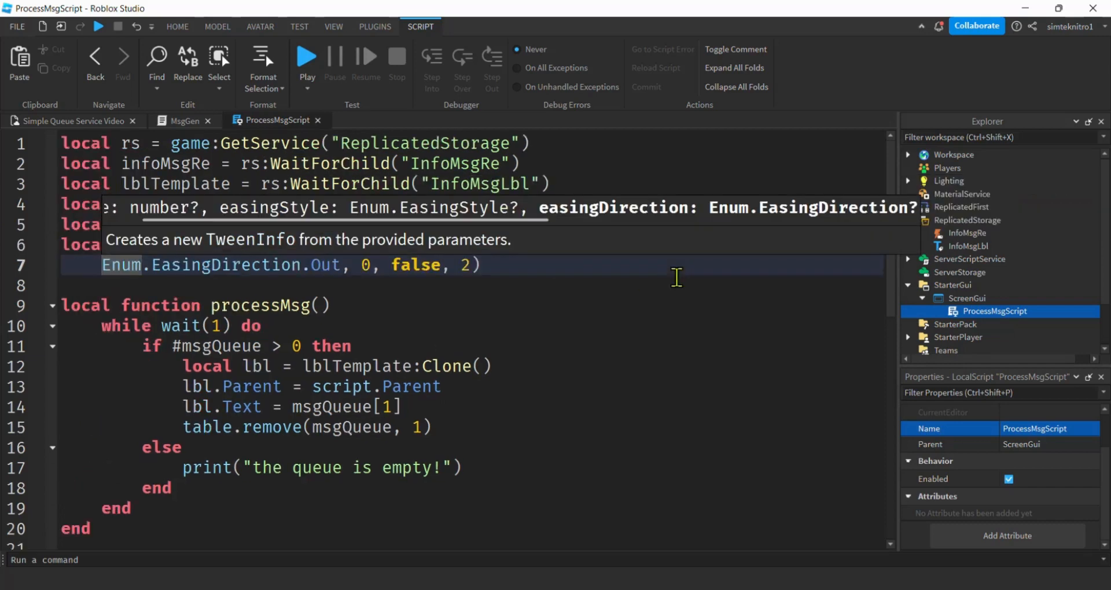
left_click(599, 319)
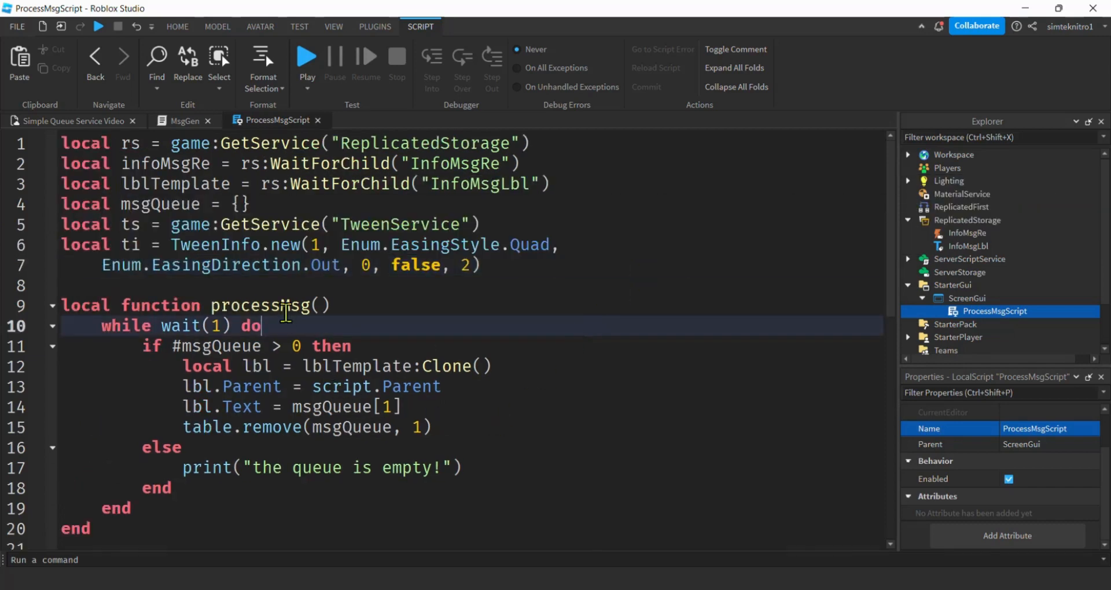
left_click(315, 246)
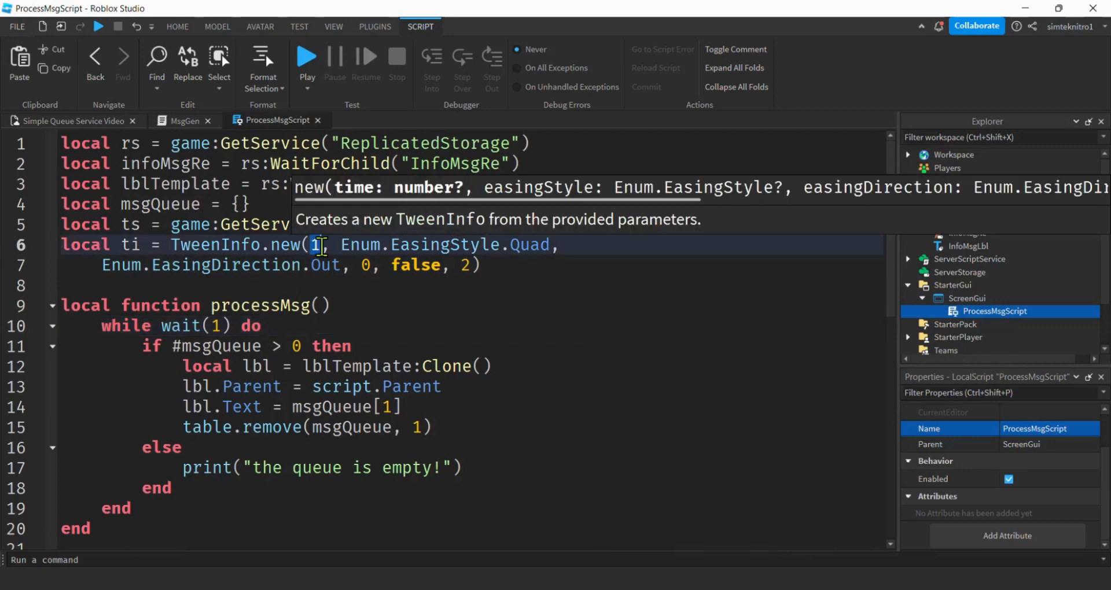
double_click(527, 246)
double_click(328, 266)
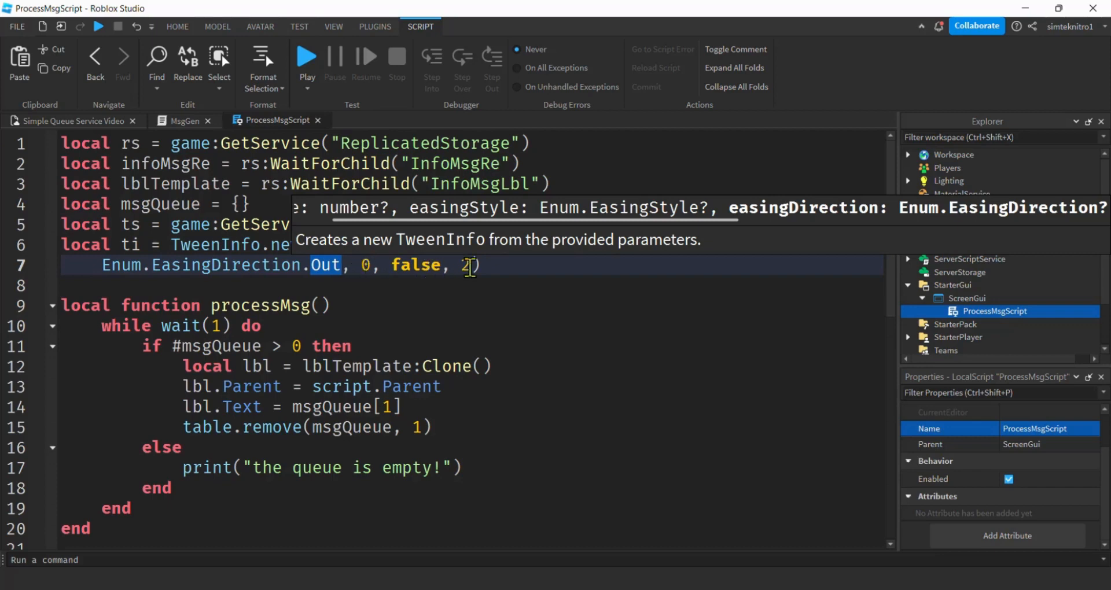
left_click(493, 265)
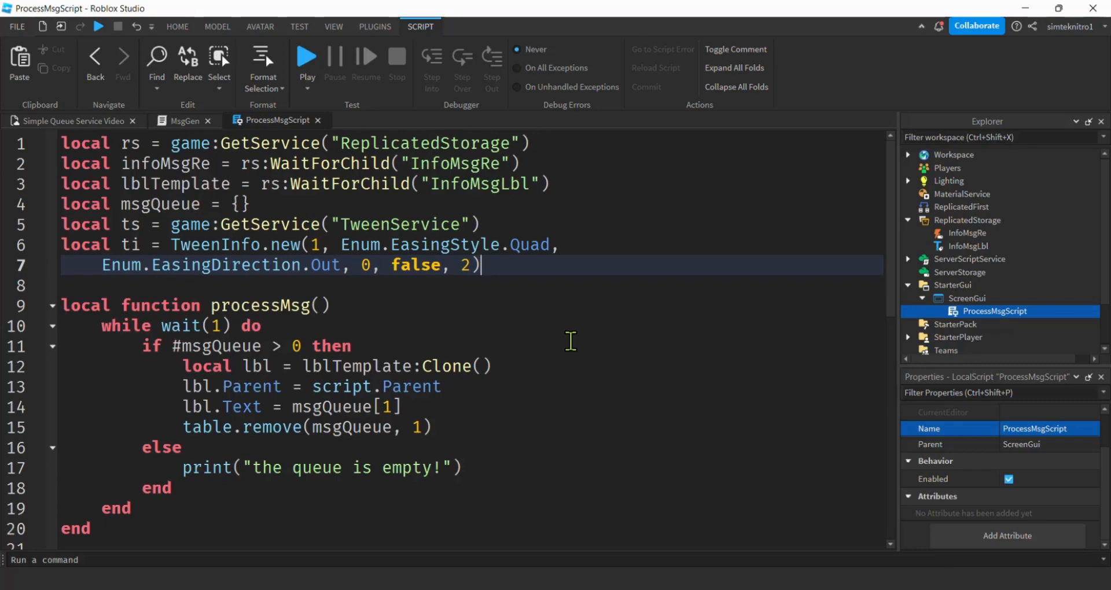
Step: Add local goal = { Position = UDim2.new(.5, 0, -.5, 0) } below the ti definition
key("Return")
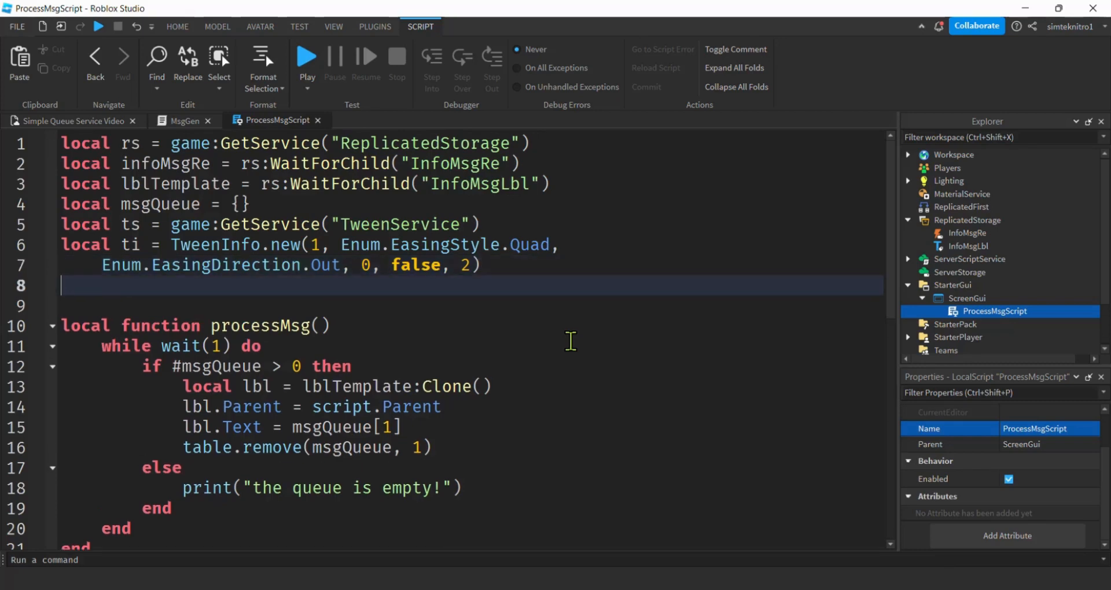
type("local ")
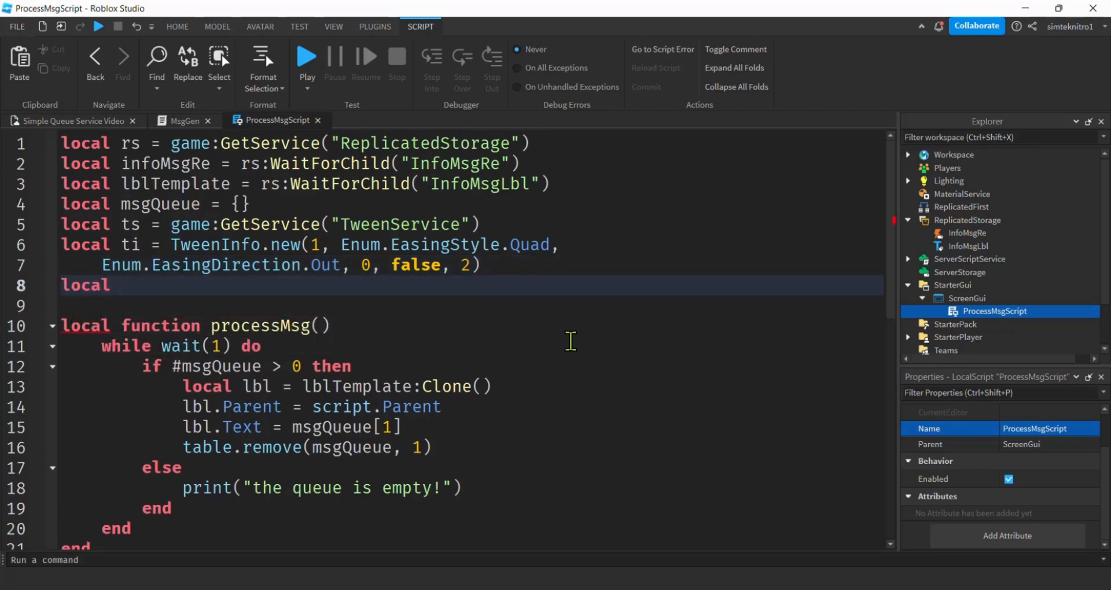
type("goal =")
type(" {} ")
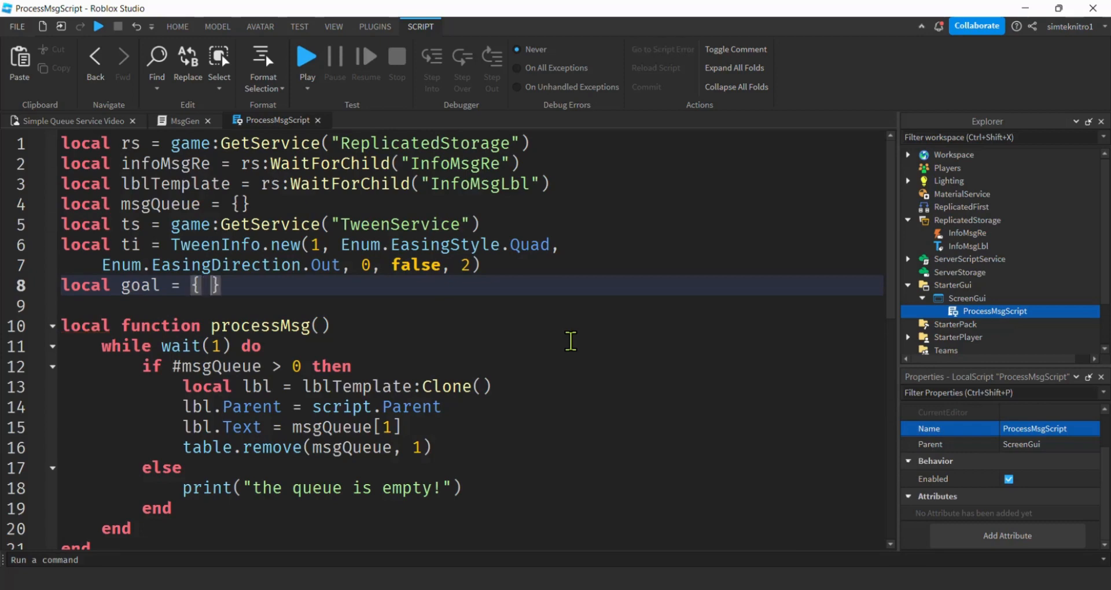
type("Positi")
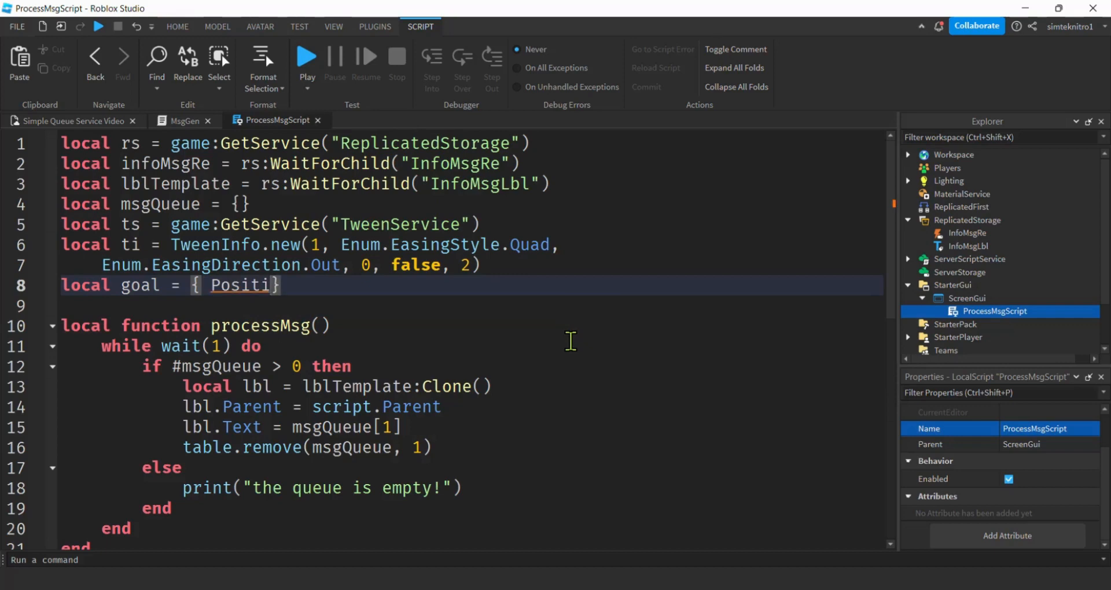
type("on")
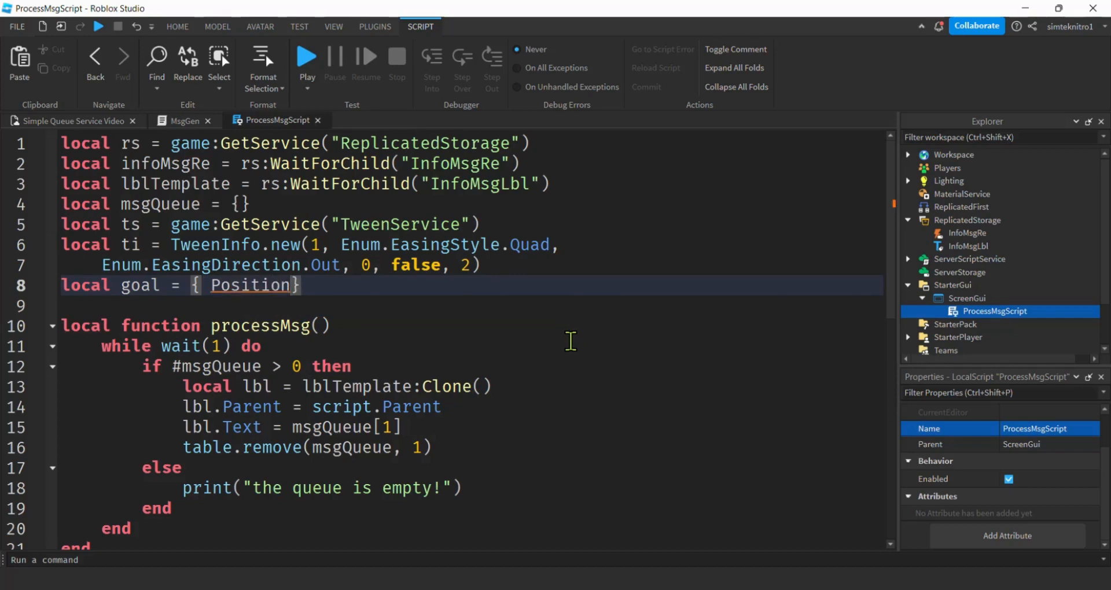
type(" = ")
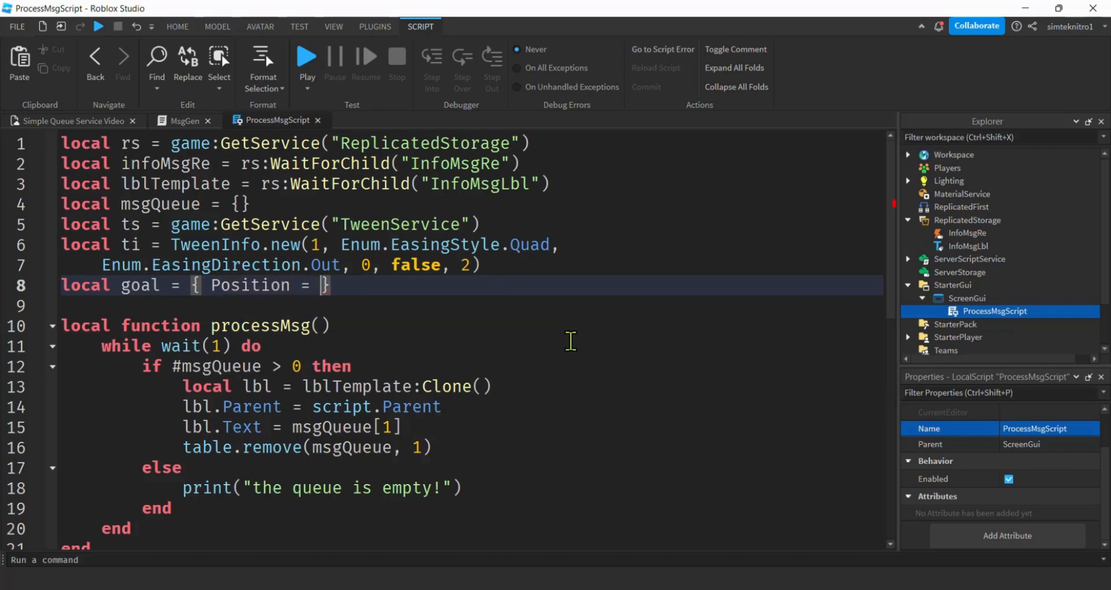
type("U")
key("Tab")
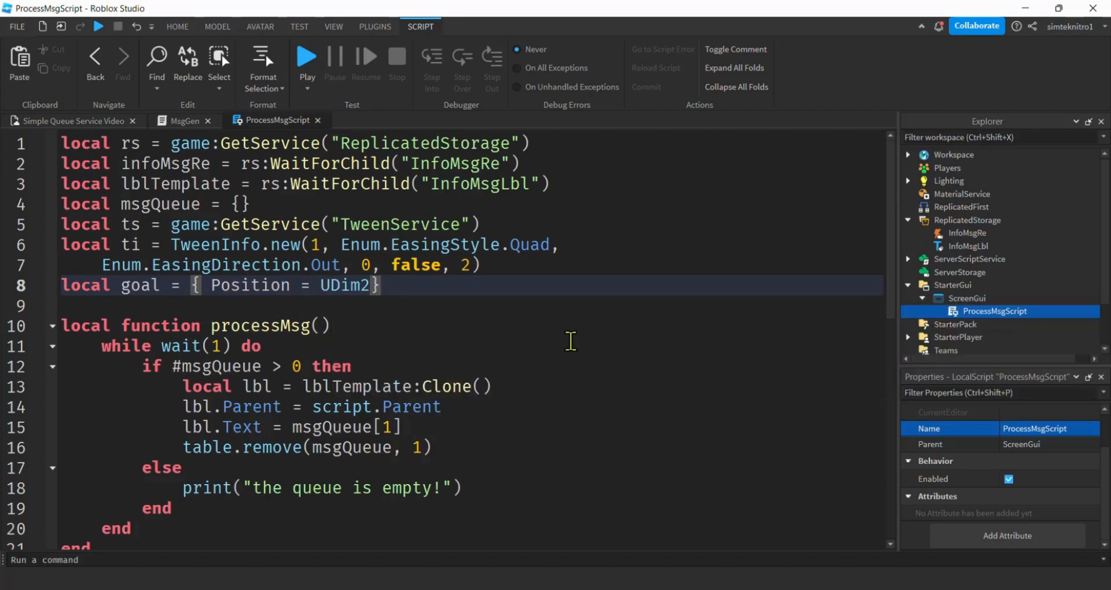
type(".n")
key("Tab")
type("(")
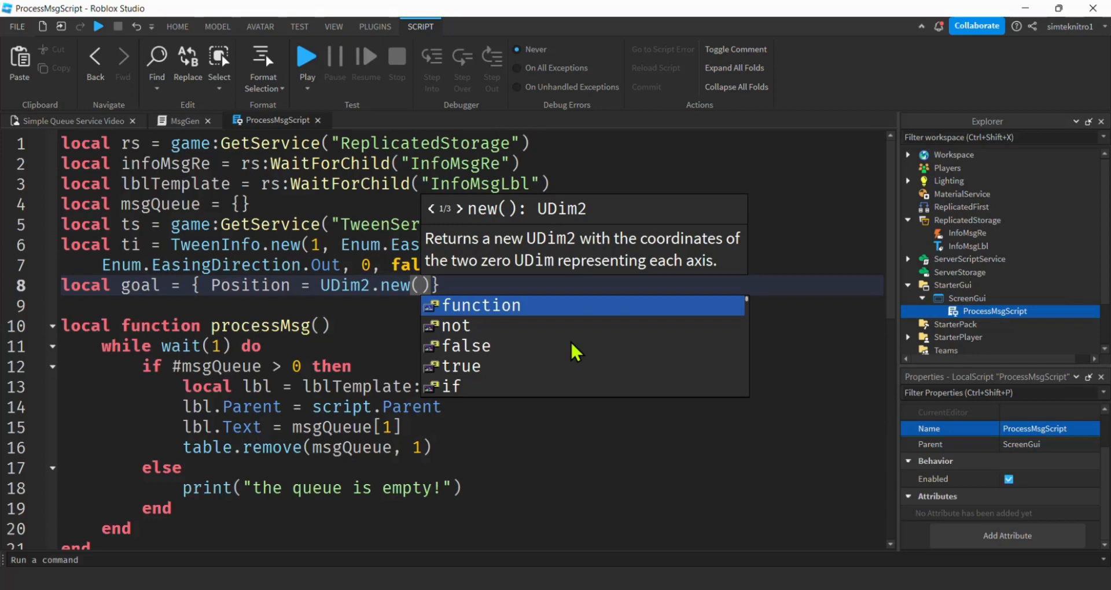
type(".5, ")
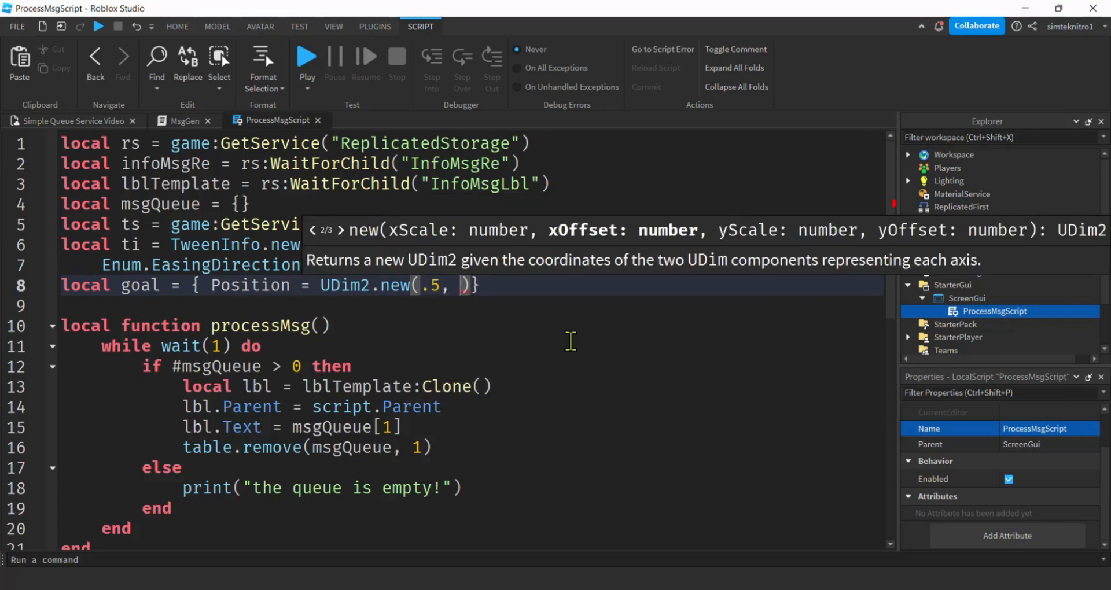
type("0, ")
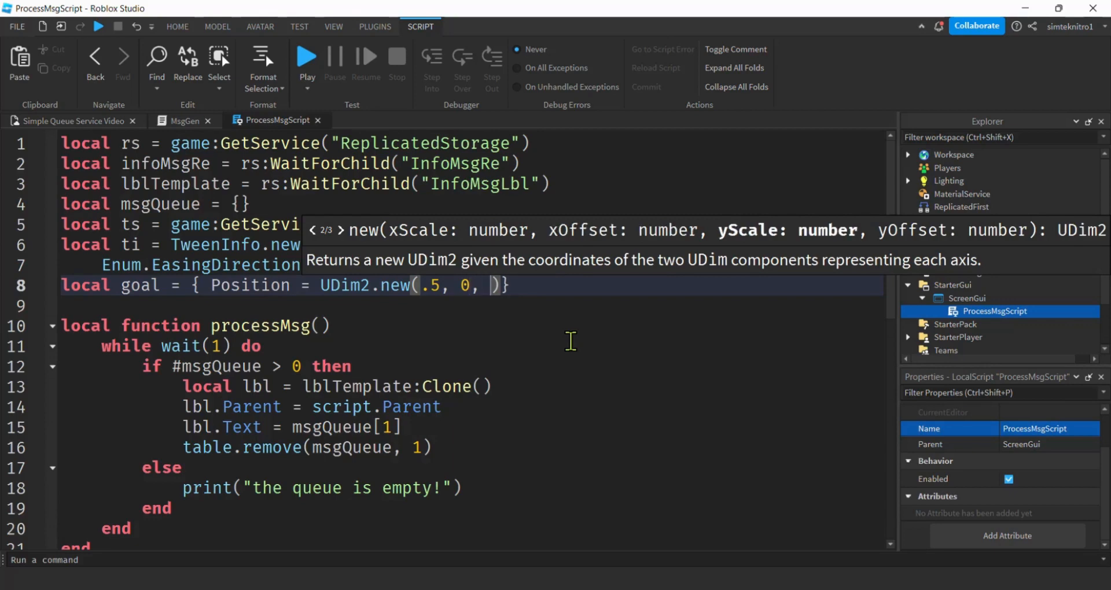
type("-.")
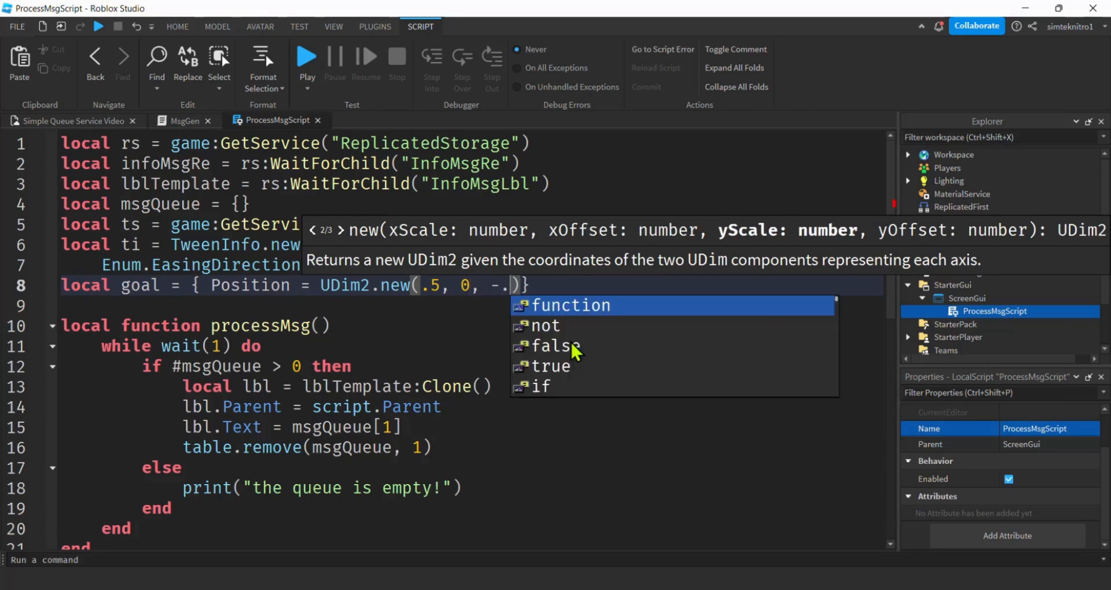
type("5, ")
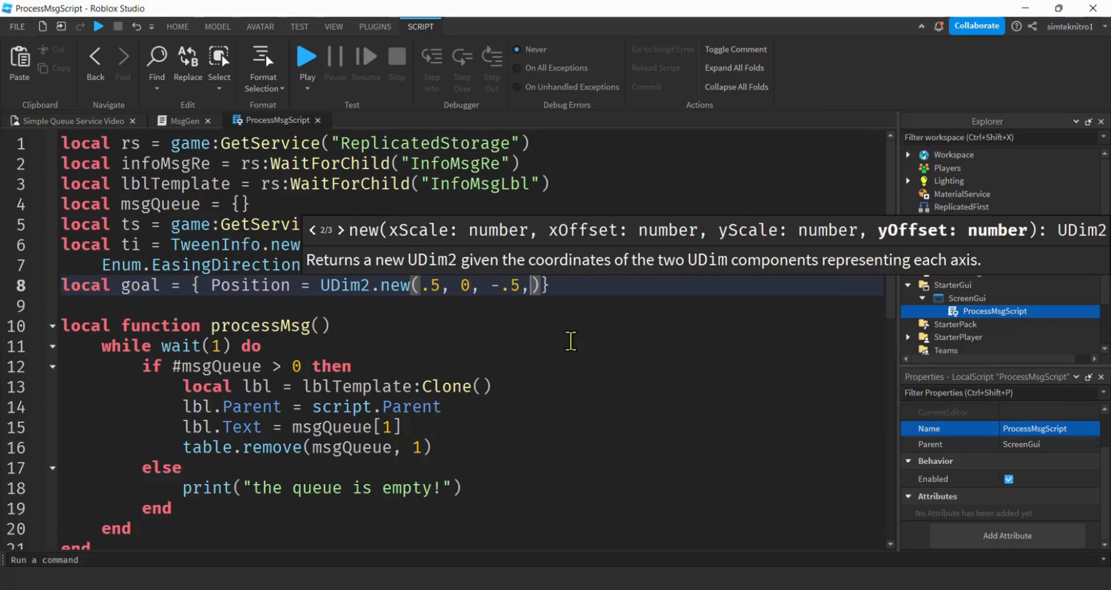
type("0")
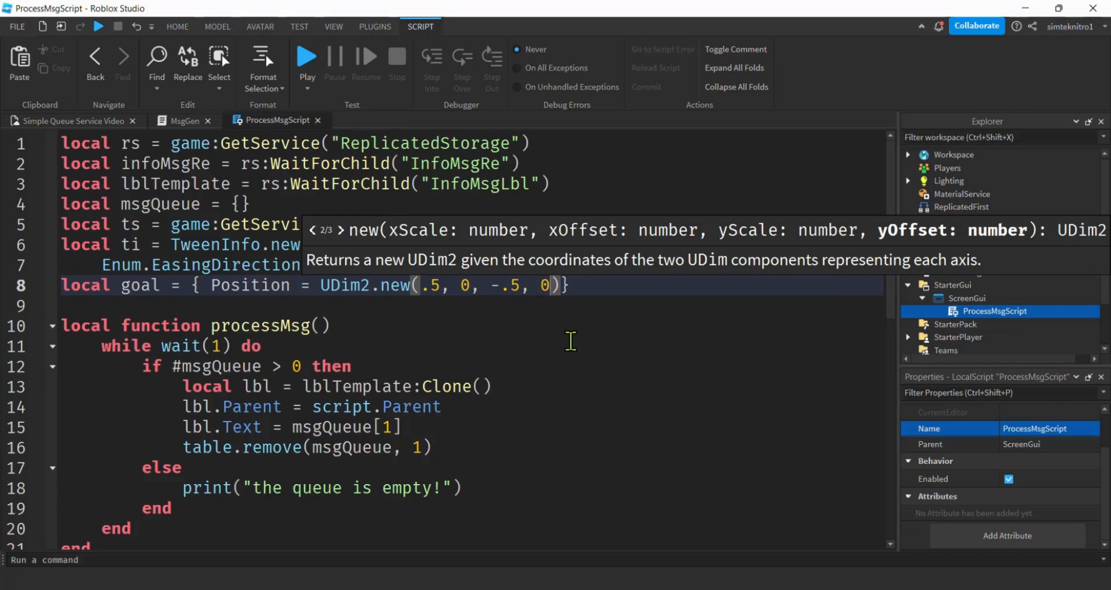
type(")")
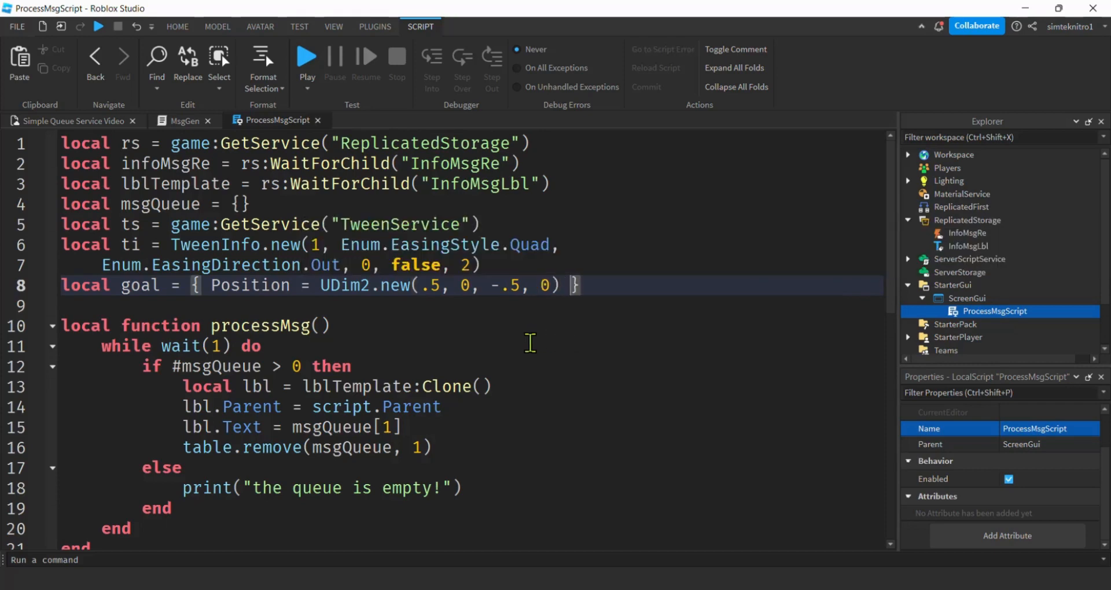
left_click_drag(479, 285, 521, 286)
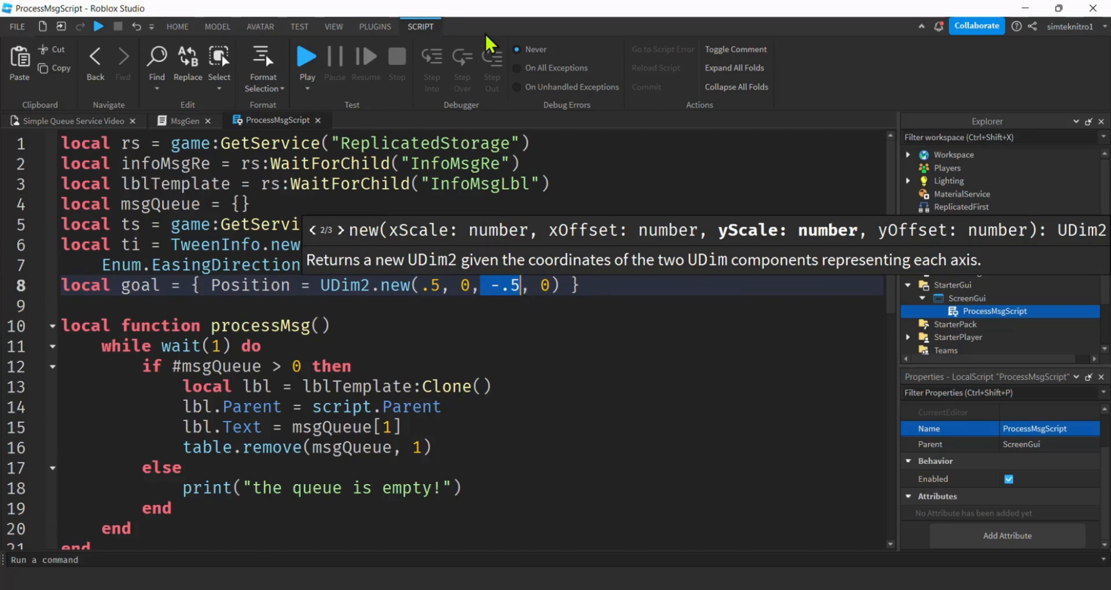
left_click(647, 295)
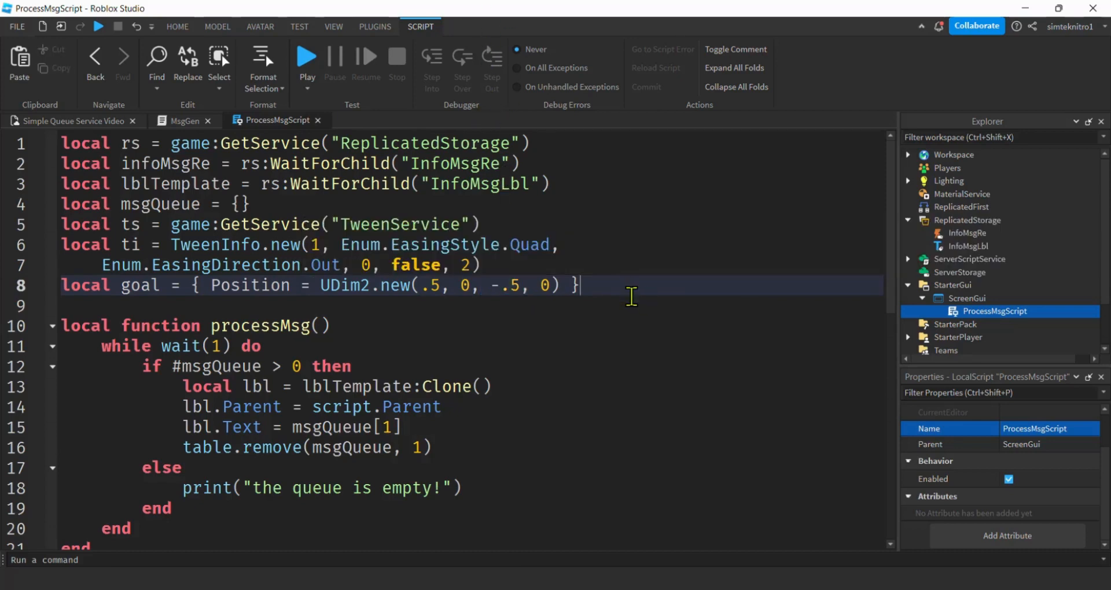
key("Down")
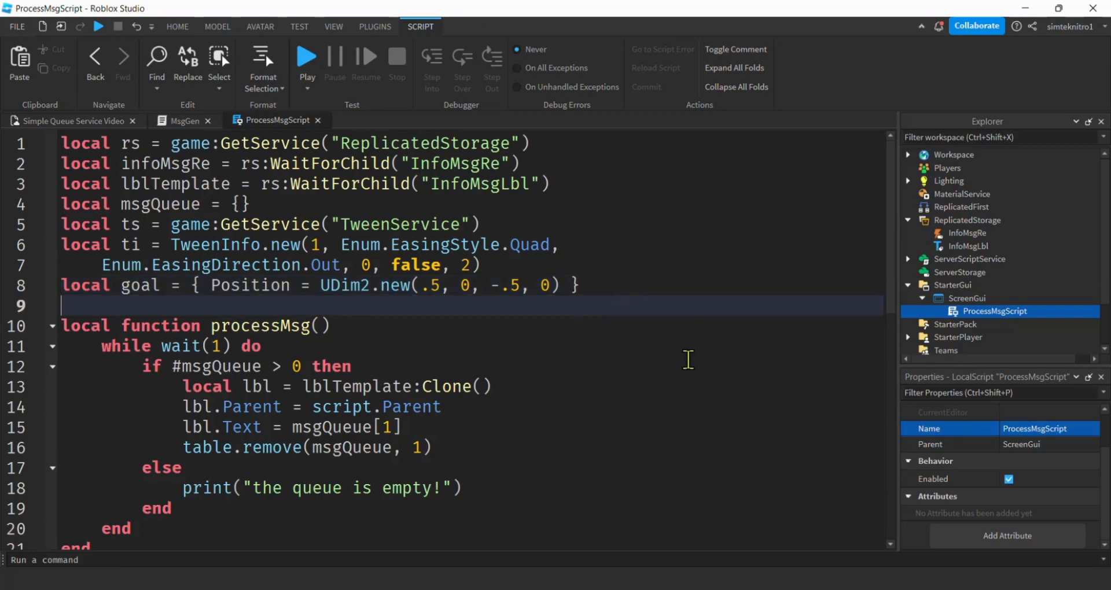
left_click(340, 245)
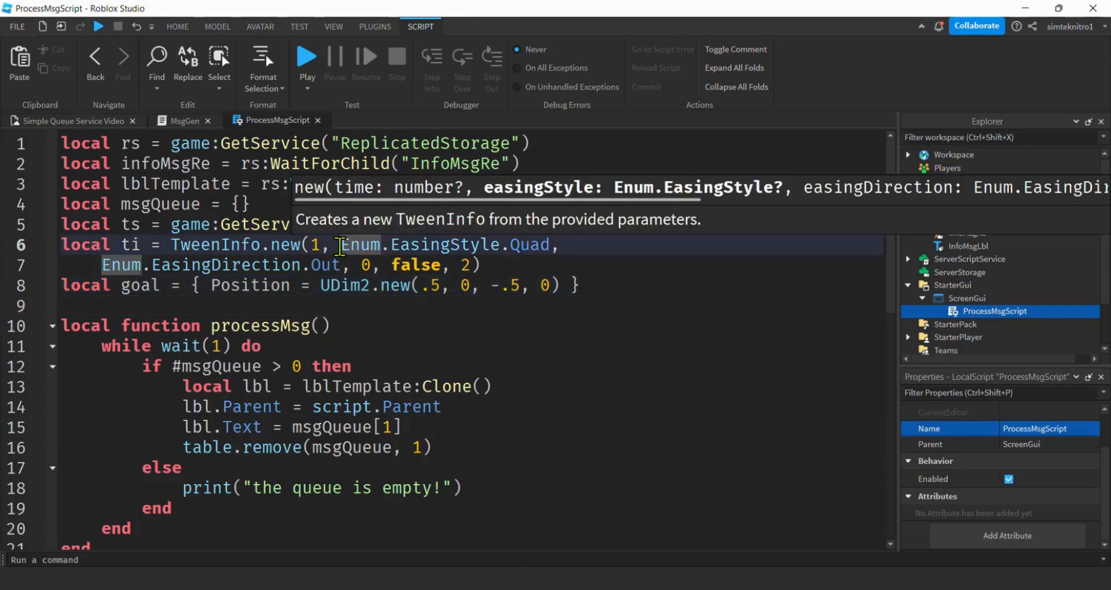
left_click(452, 344)
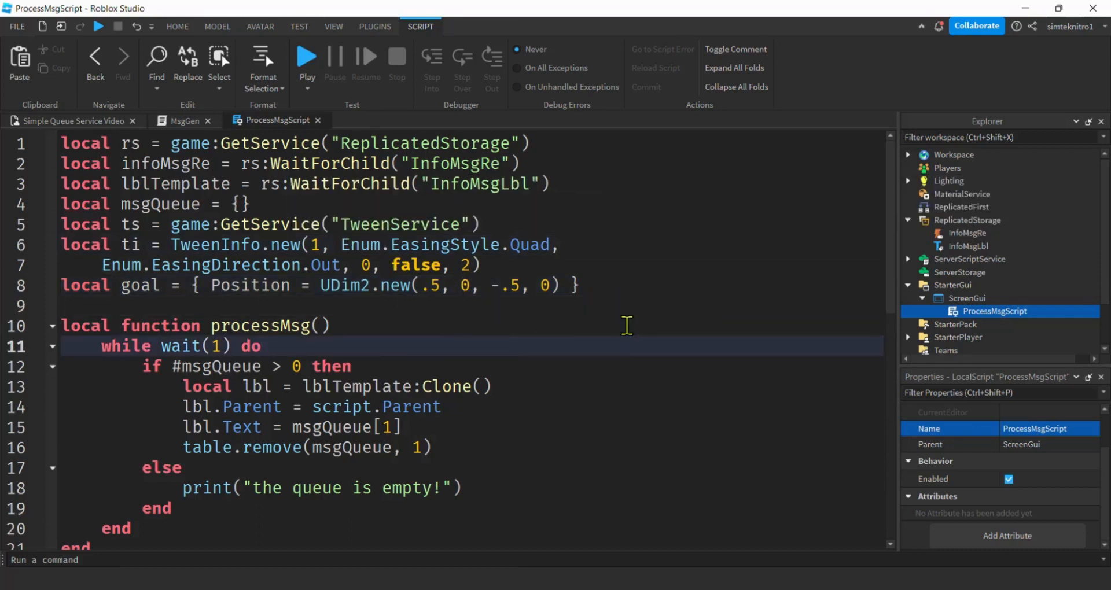
scroll(677, 308, "down", 1)
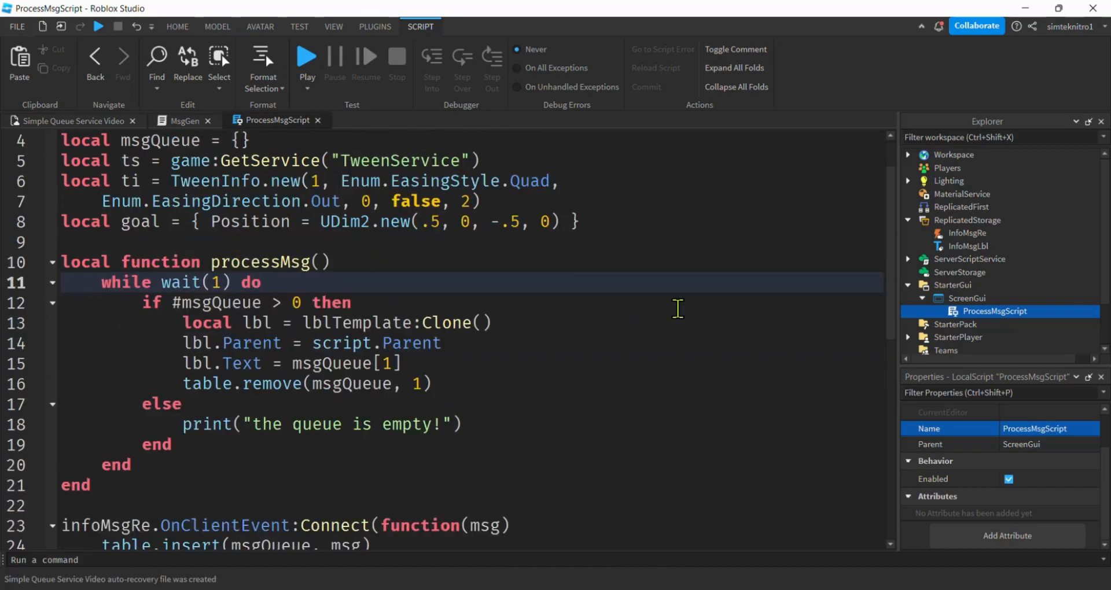
Step: Inside processMsg, create local tween with ts:Create(lbl, ti, goal) and call tween:Play()
left_click(420, 359)
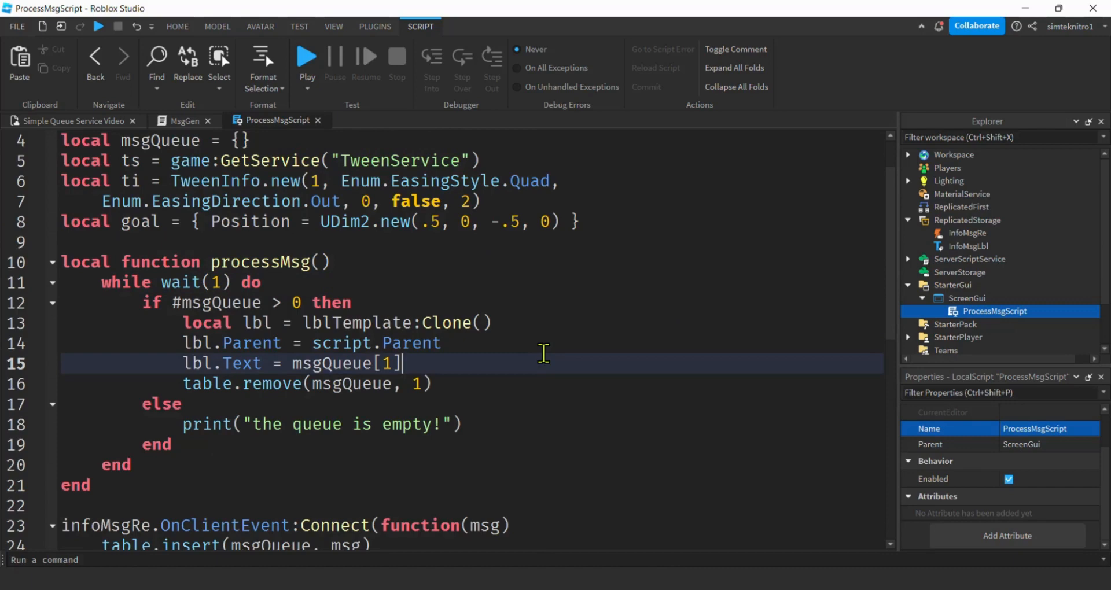
key("Return")
type("local tween ")
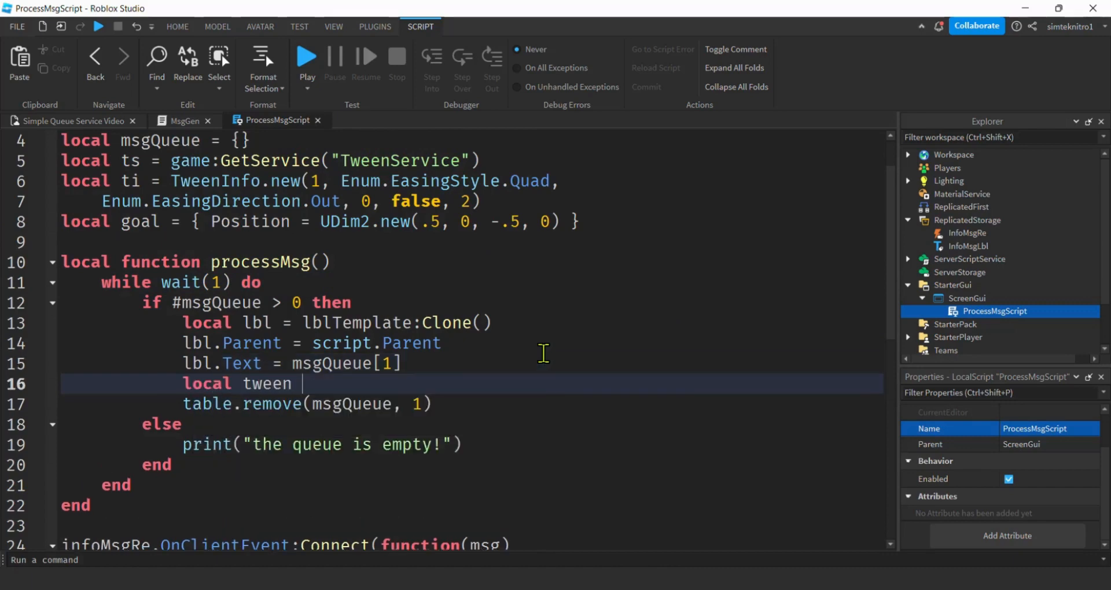
type("ts:")
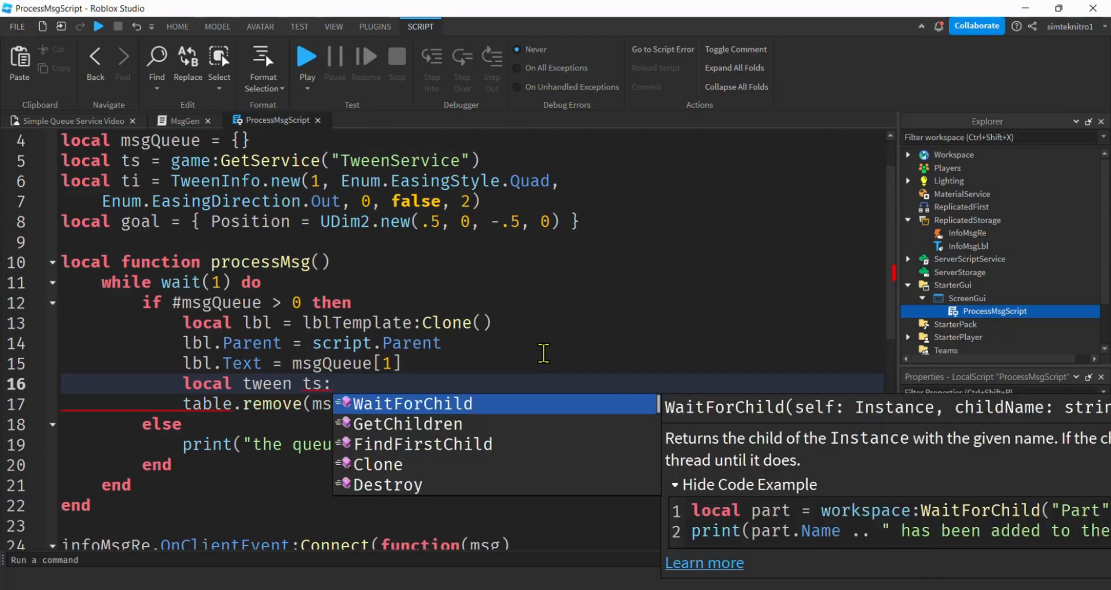
type("Cr")
key("Tab")
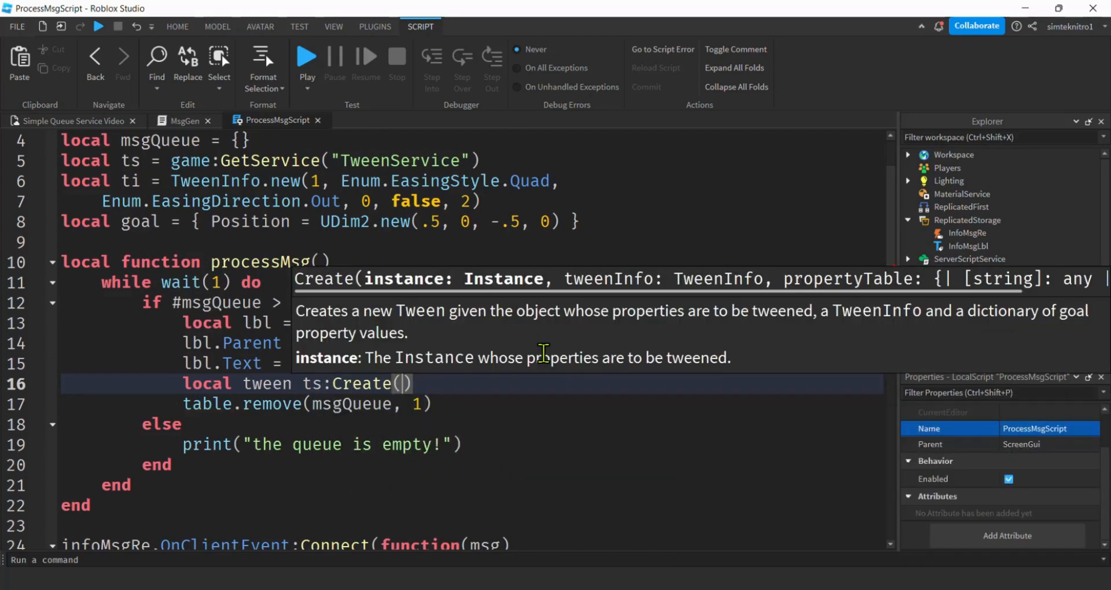
type("lbl, ti, go")
key("Tab")
key("Right")
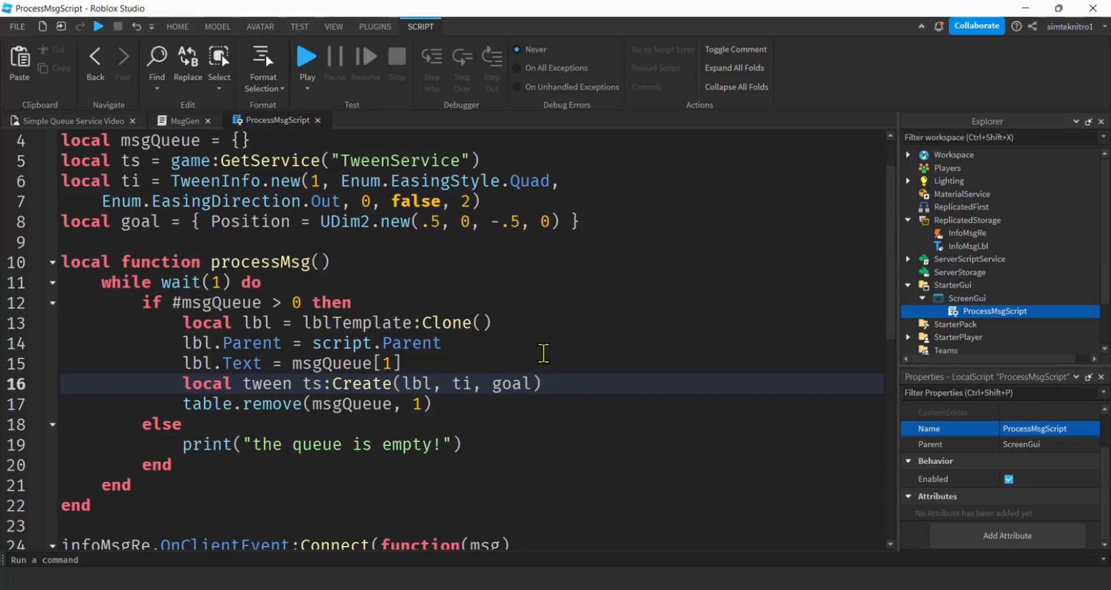
key("Return")
type("tw")
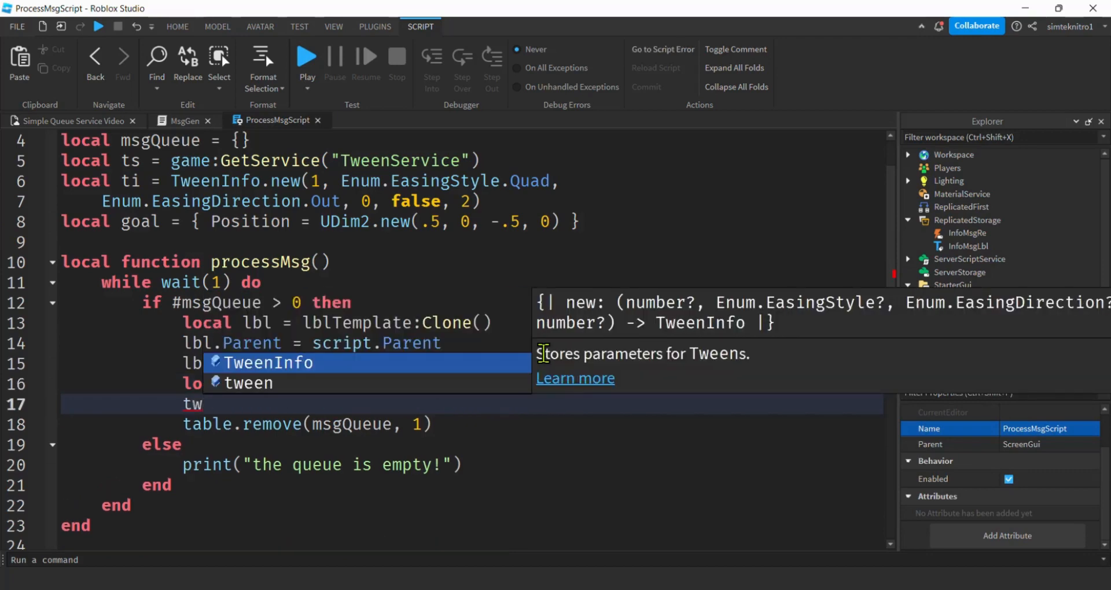
key("Down")
key("Tab")
type(":Play()")
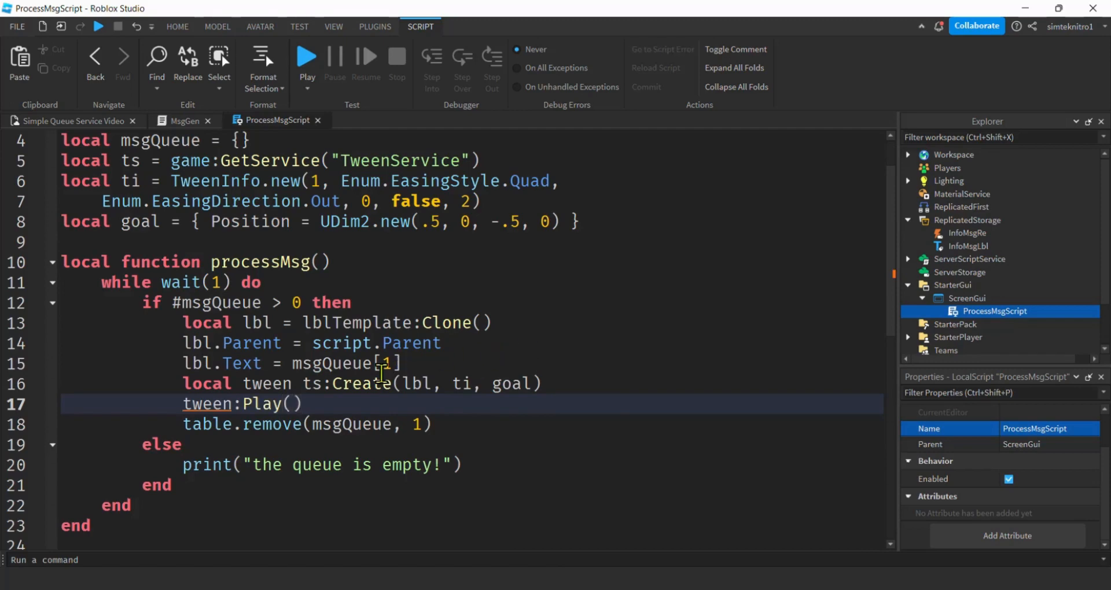
Step: Fix the missing '= ' on the tween line and open a new line after tween:Play()
left_click(298, 384)
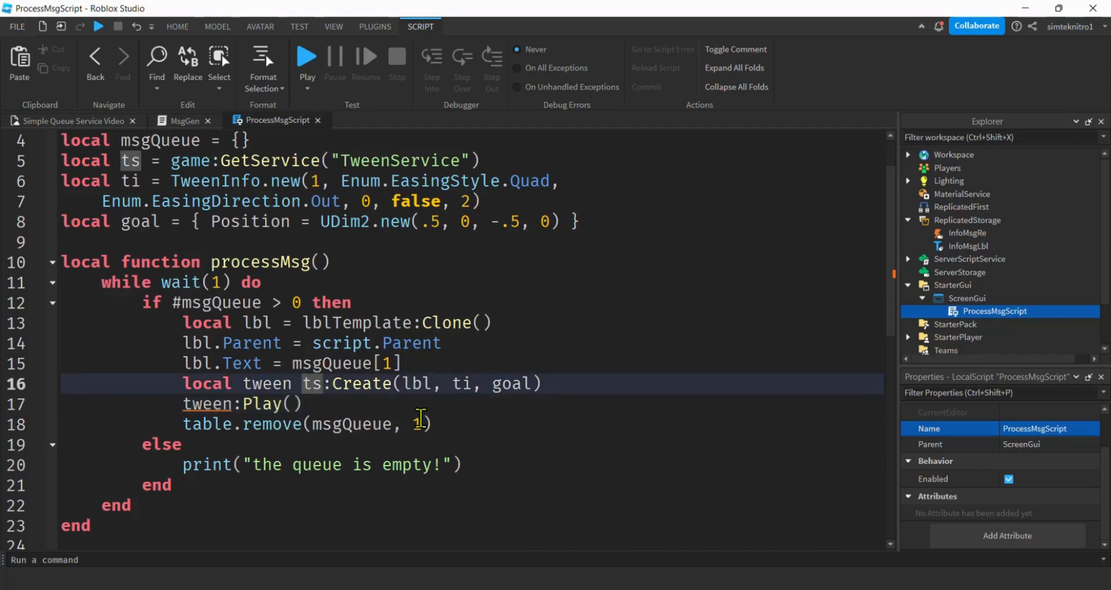
type("=")
key("Down")
key("End")
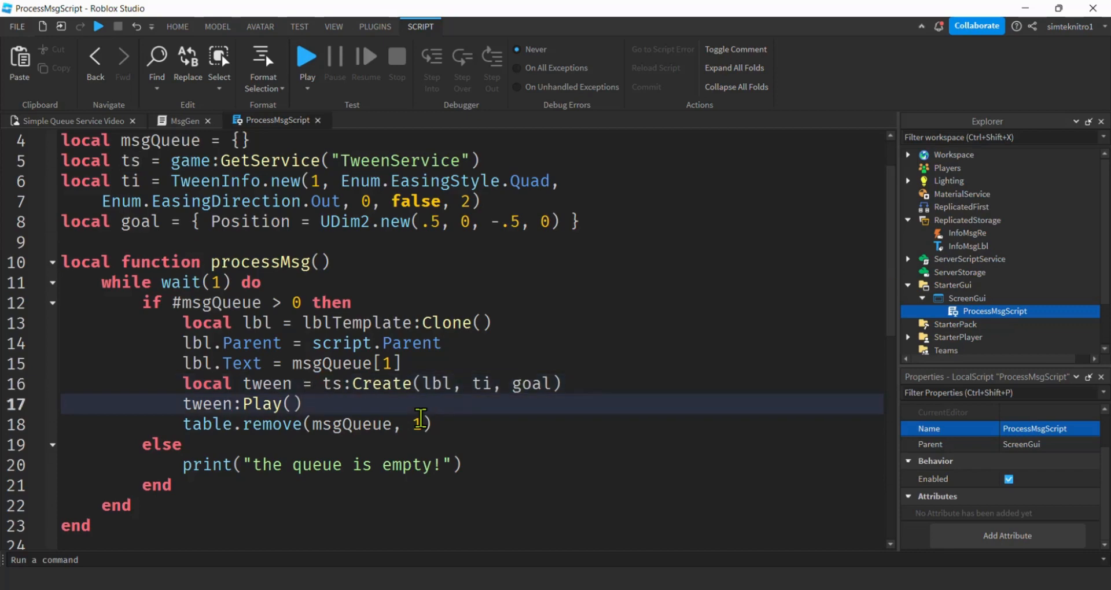
key("Return")
type("t")
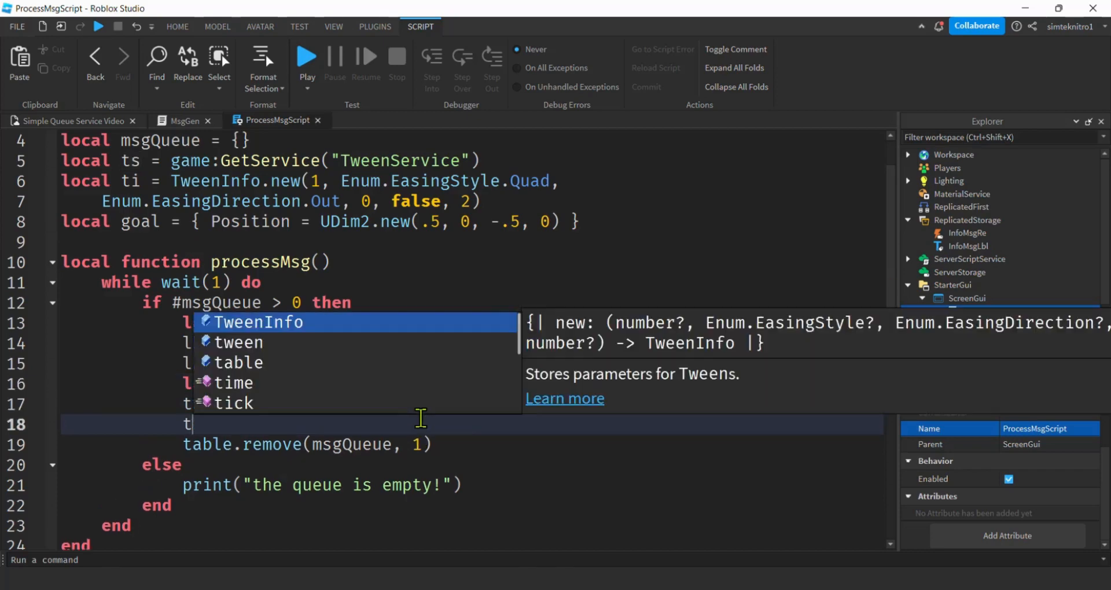
type("w")
Step: Add tween.Completed:Wait() on the line after tween:Play()
key("Tab")
key("BackSpace")
key("BackSpace")
key("BackSpace")
key("BackSpace")
key("BackSpace")
key("BackSpace")
key("BackSpace")
key("BackSpace")
key("BackSpace")
type("tw")
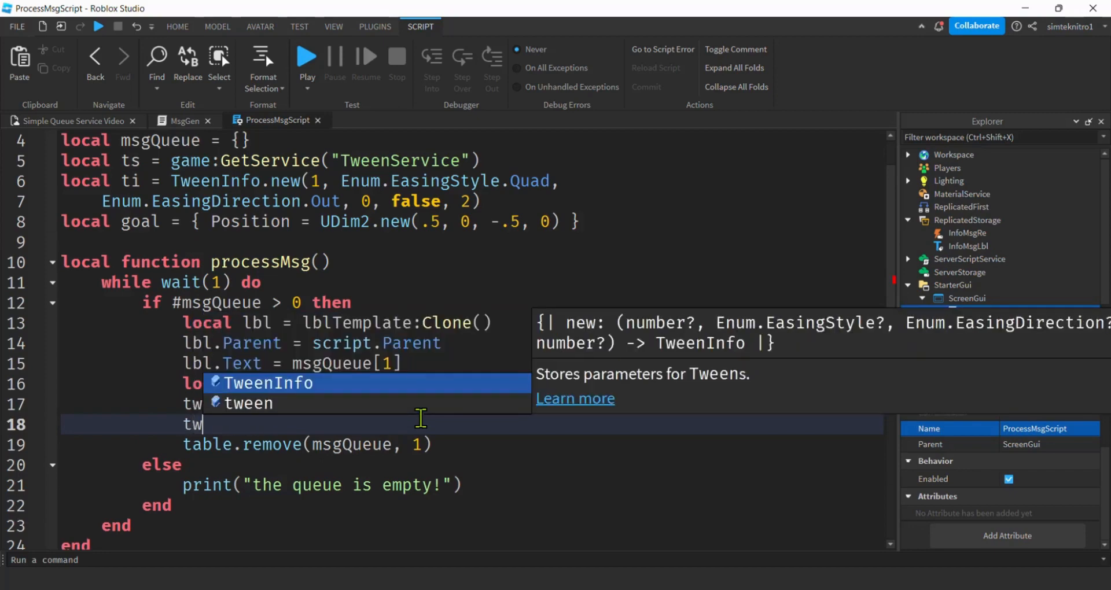
type("een")
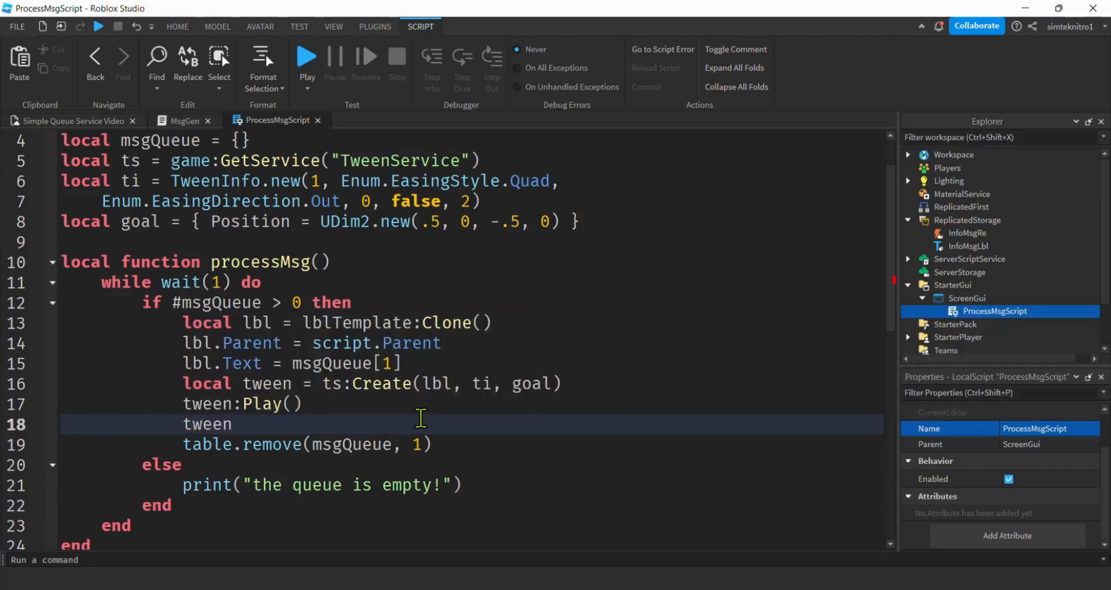
type(".")
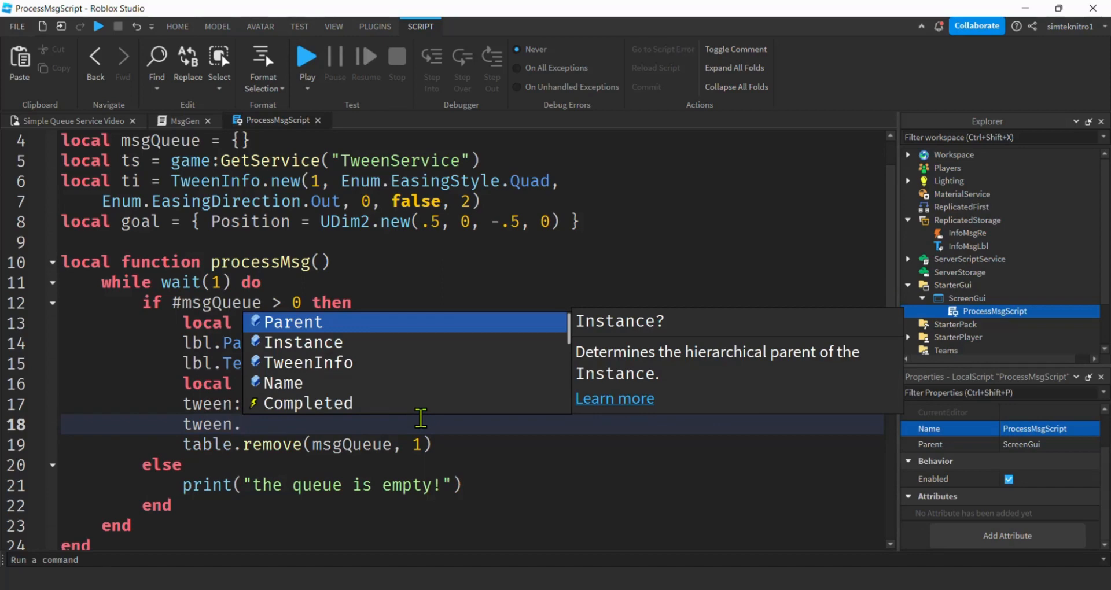
key("Down")
key("Down")
key("Down")
key("Down")
key("Return")
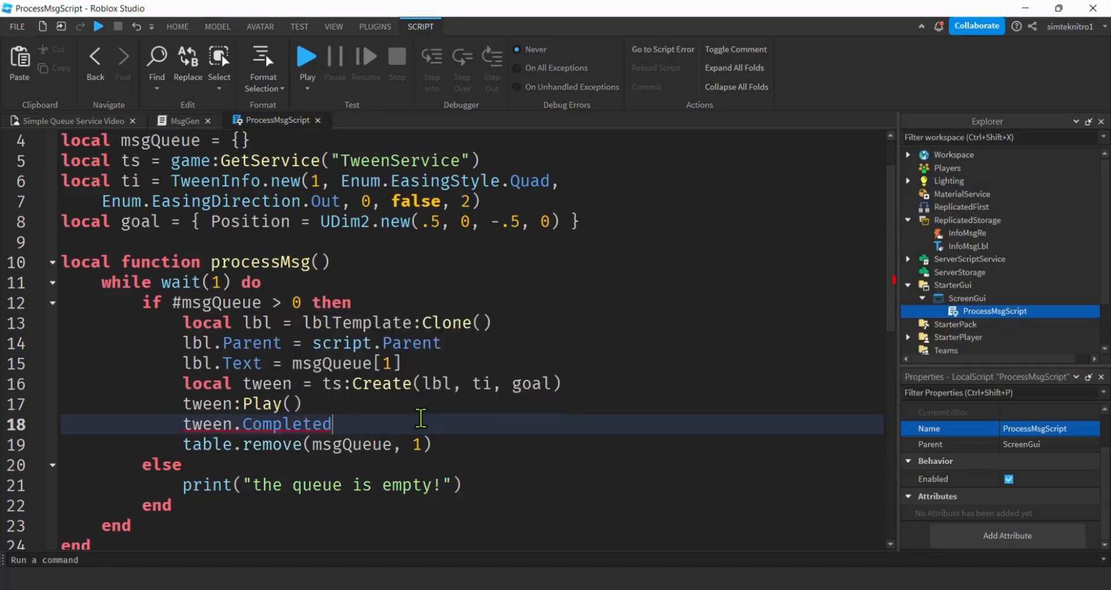
type(":")
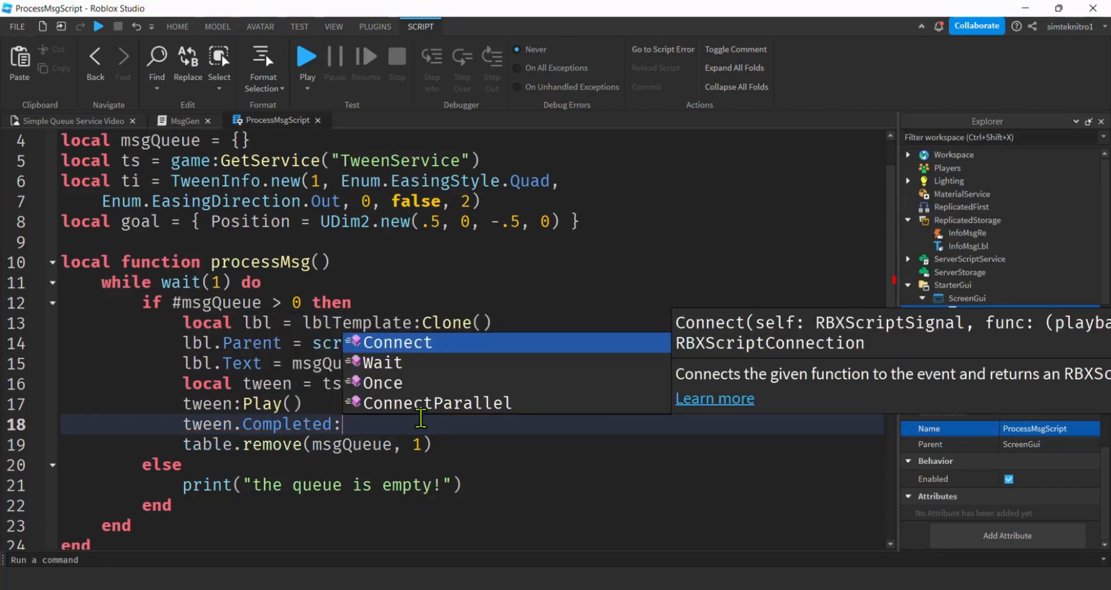
key("Down")
key("Return")
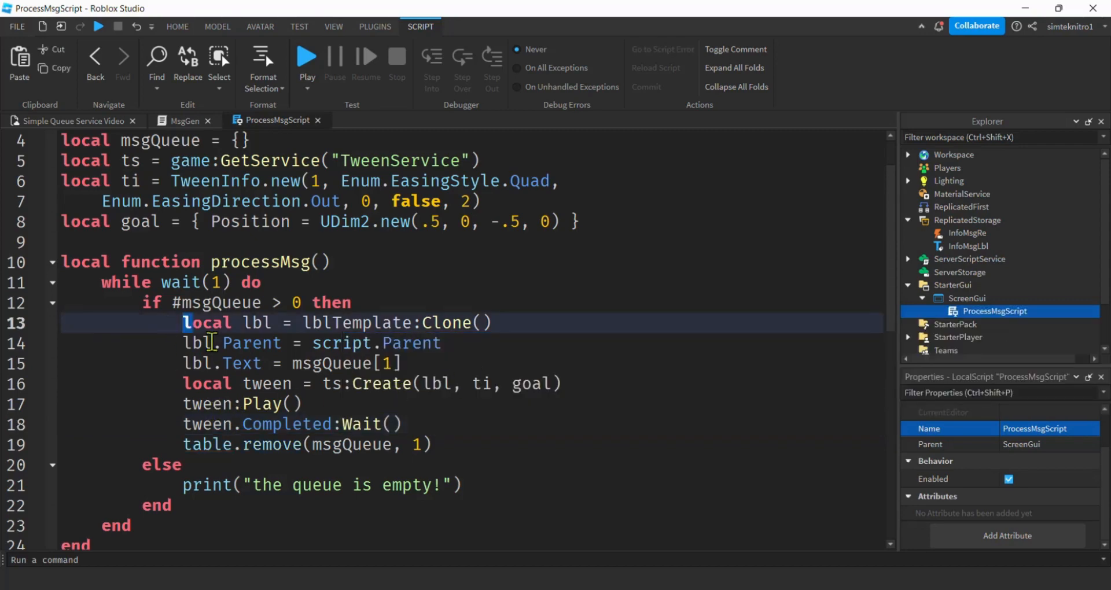
Step: Review the loop body and the TweenInfo duration 1 and delay 2 values
left_click_drag(184, 323, 447, 442)
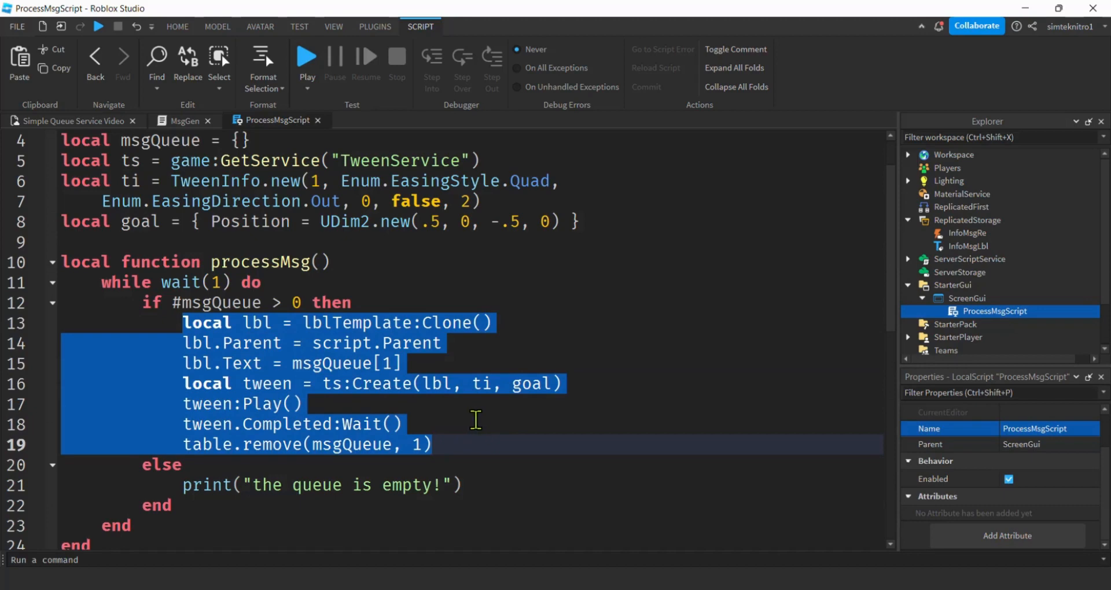
left_click(315, 181)
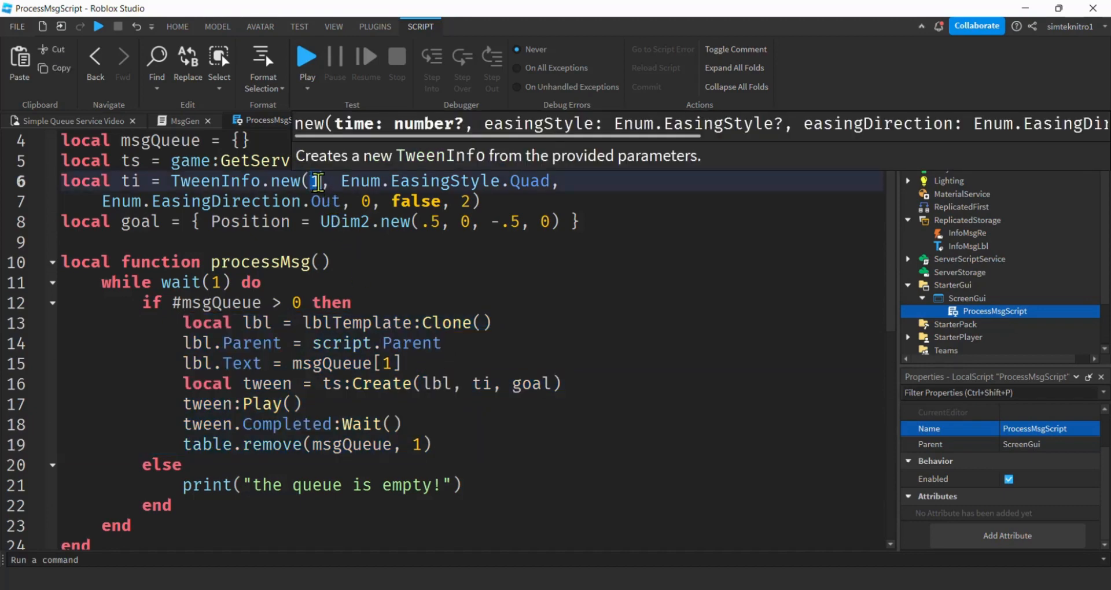
double_click(468, 202)
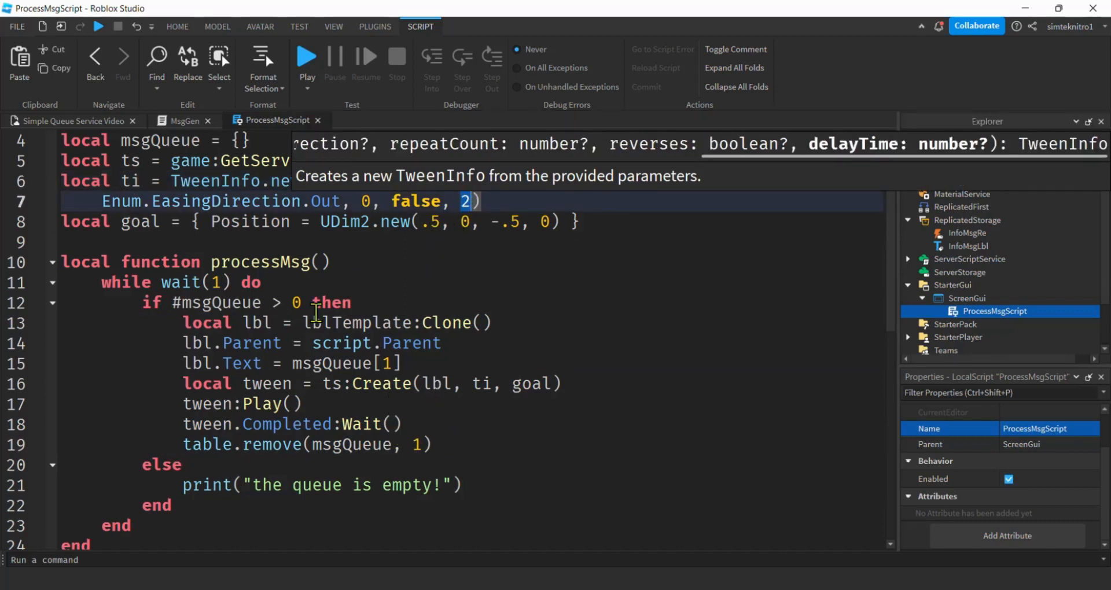
Step: Add lbl:Destroy() after table.remove and replace wait(1) in the while condition with true
left_click(466, 443)
scroll(584, 400, "down", 1)
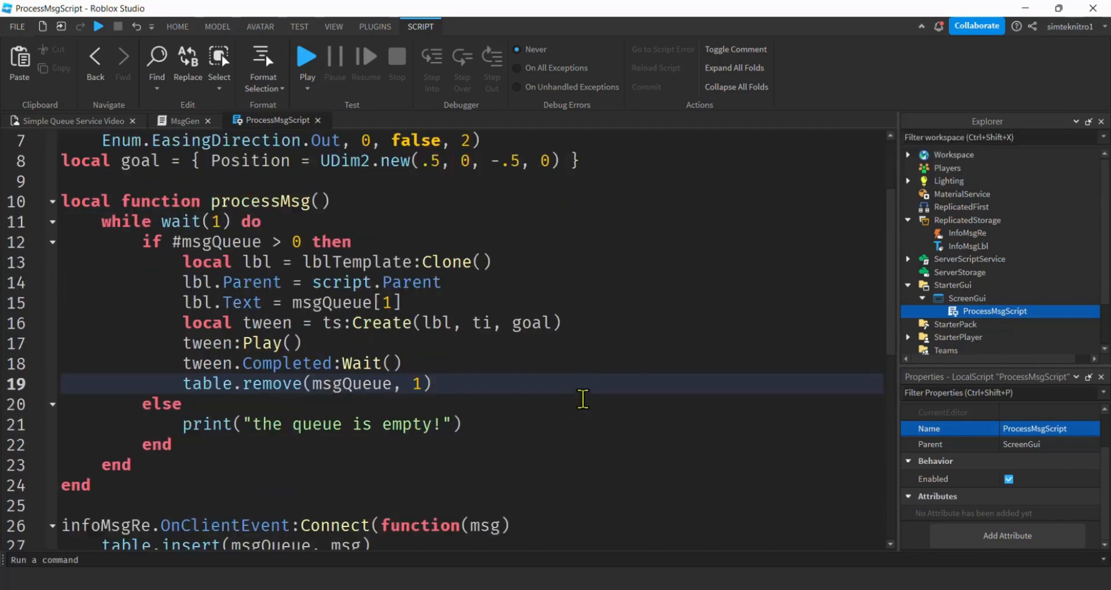
key("Return")
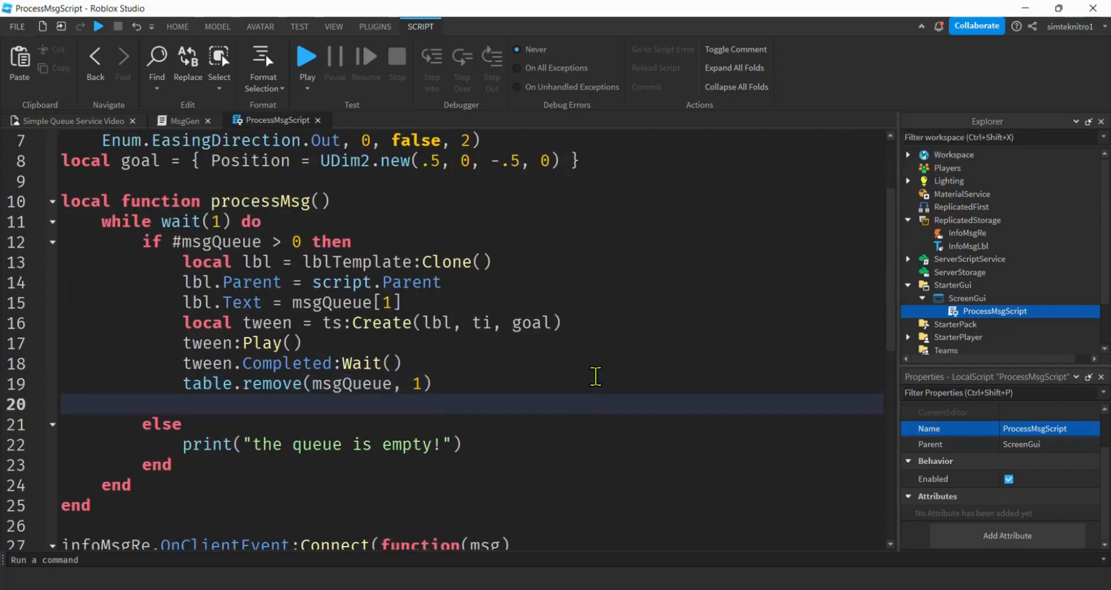
type("lbl:")
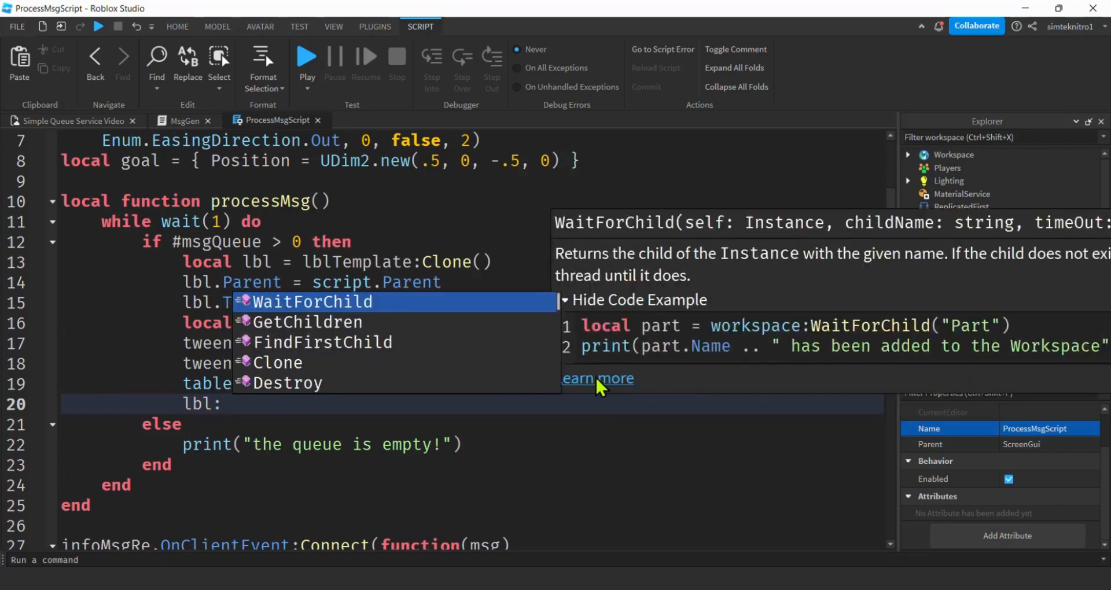
type("D")
key("Tab")
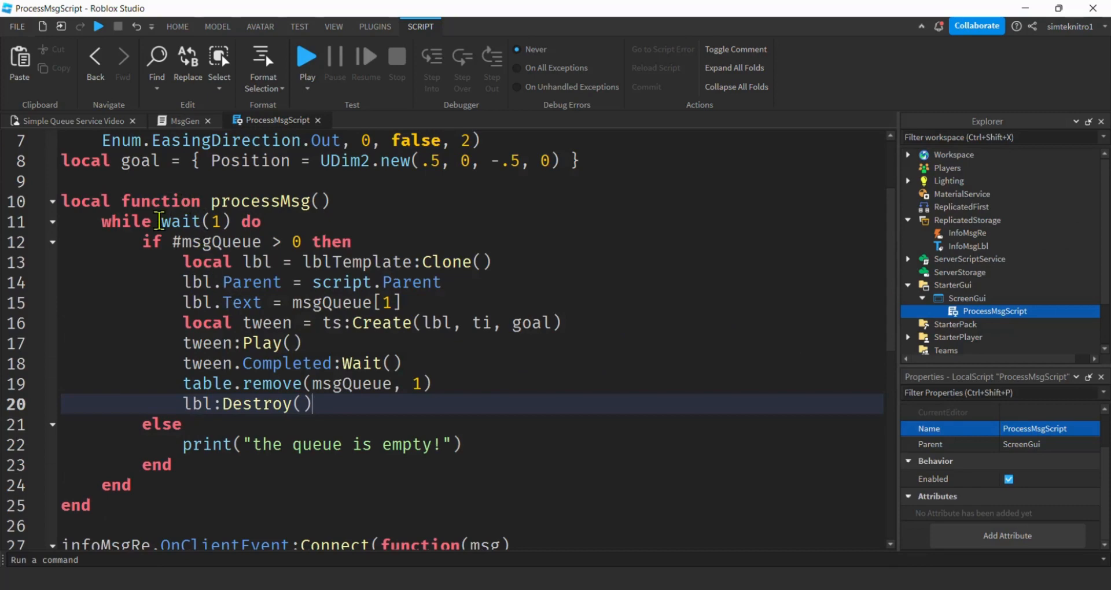
left_click(159, 222)
left_click_drag(159, 221, 231, 221)
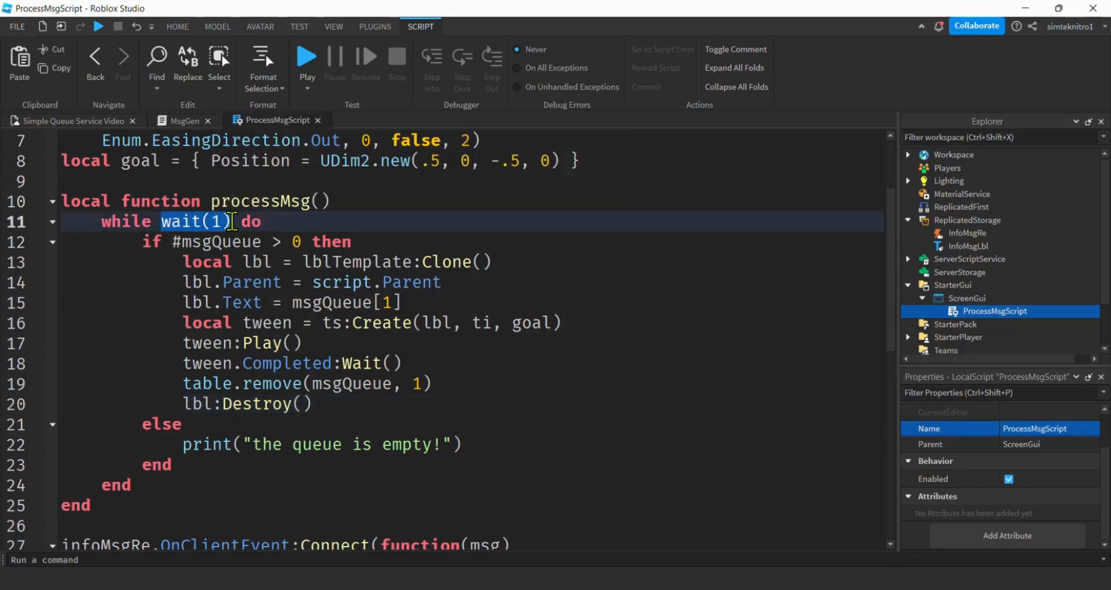
key("Delete")
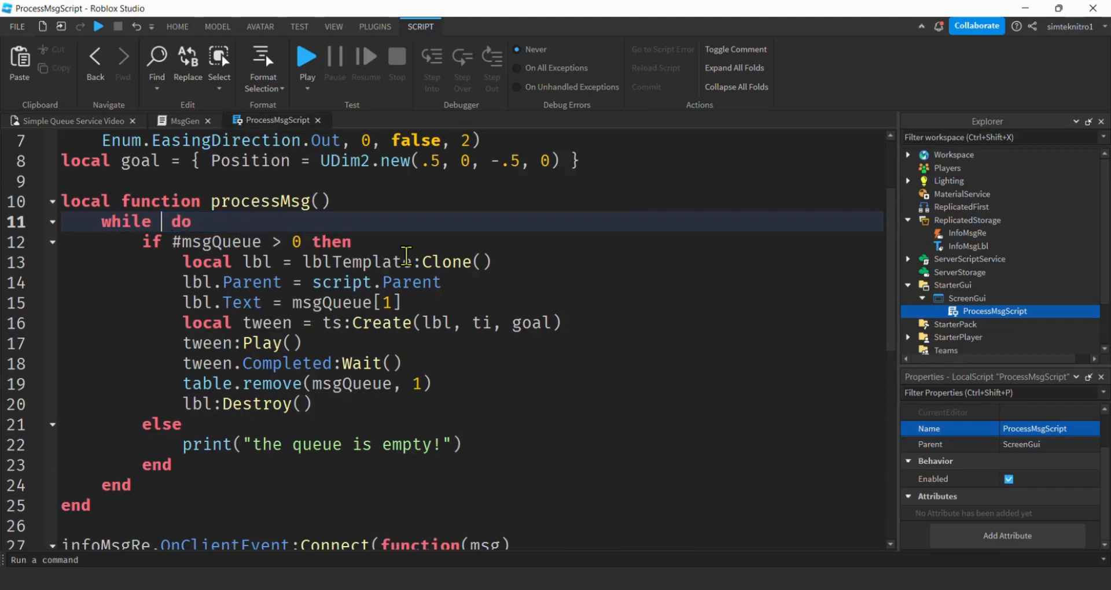
type("true")
Step: Add wait(1) after the queue-empty print, review both branches, and start a play test
left_click(473, 444)
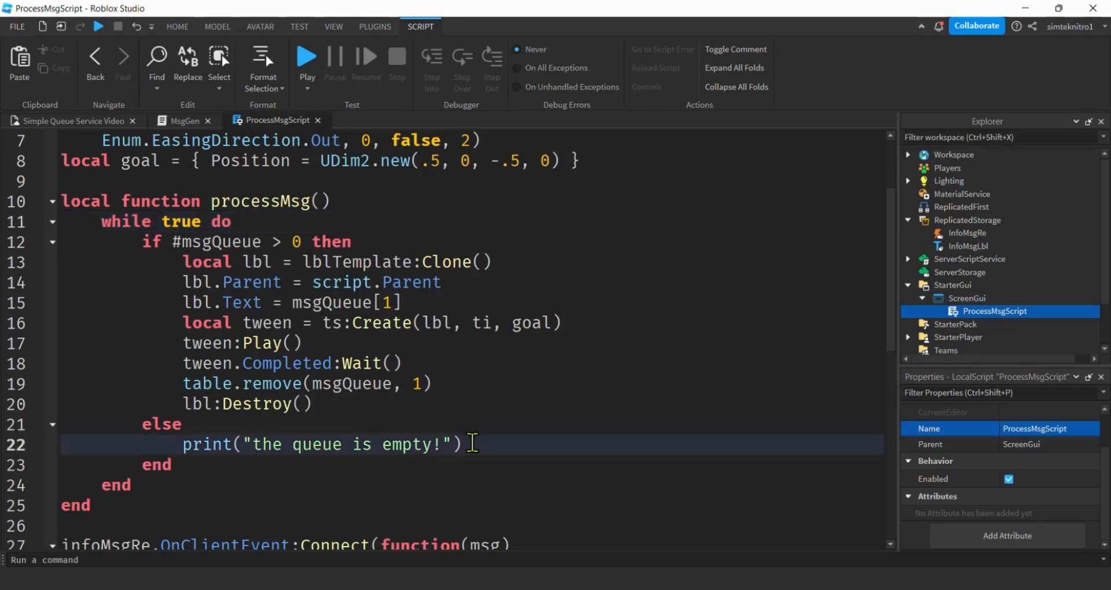
key("Return")
type("wait(1)")
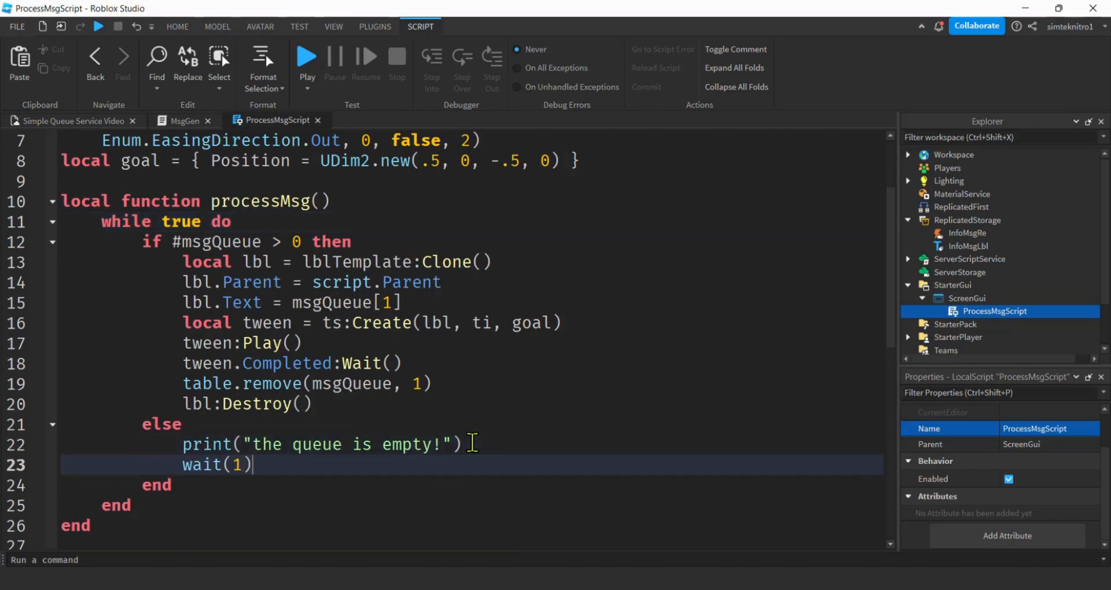
mouse_move(184, 263)
left_mouse_down()
mouse_move(340, 382)
mouse_move(312, 405)
left_mouse_up()
mouse_move(160, 443)
left_mouse_down()
mouse_move(288, 476)
mouse_move(288, 465)
left_mouse_up()
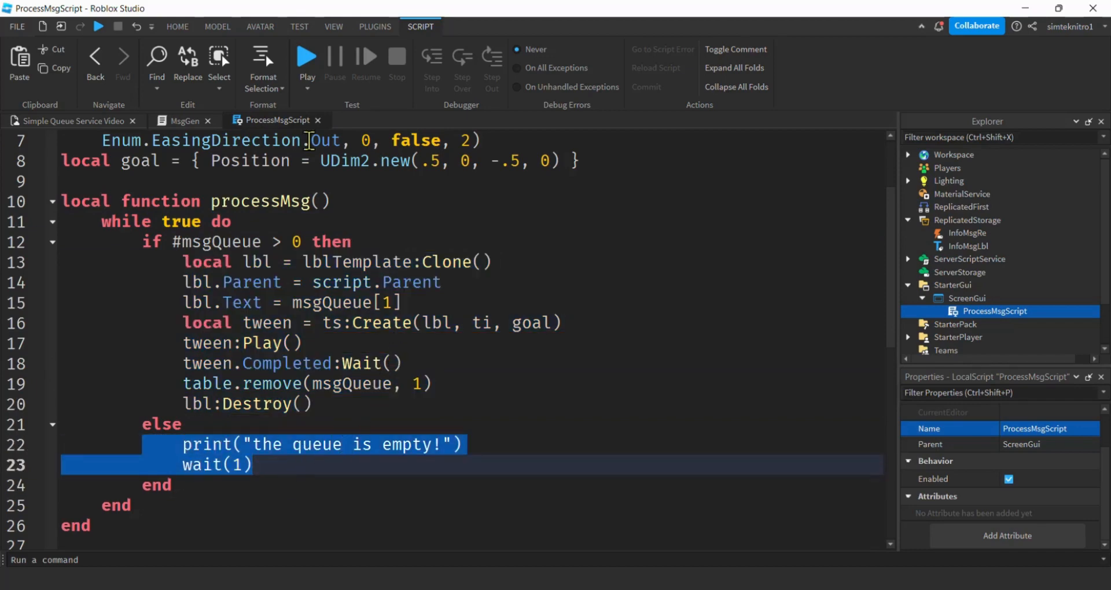
left_click(306, 58)
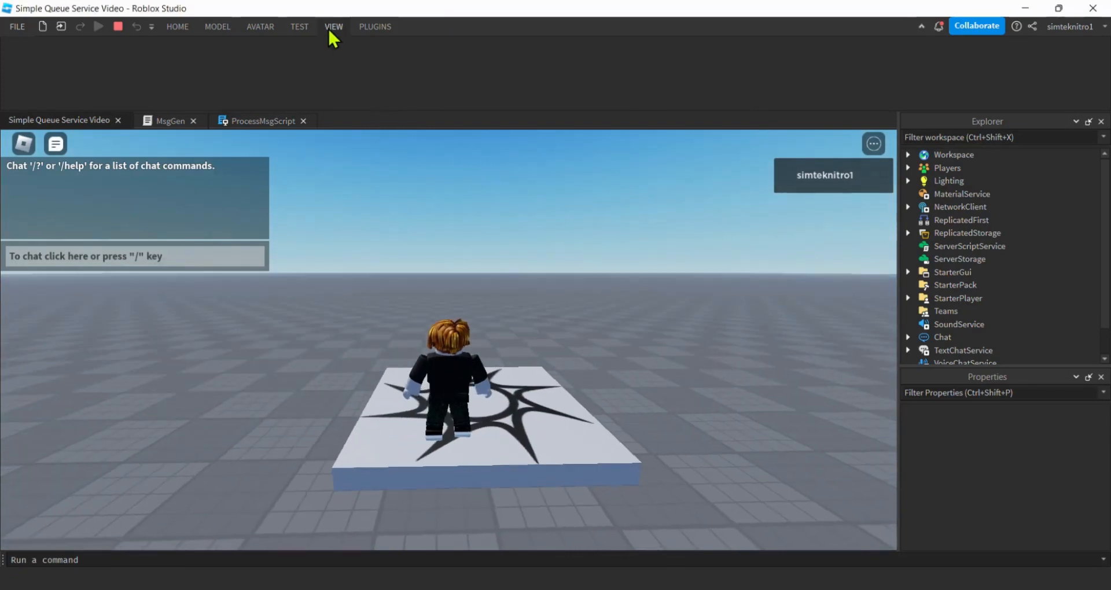
Step: Show the Output panel during play and walk the character around with WASD to watch the server messages print
left_click(333, 26)
left_click(204, 48)
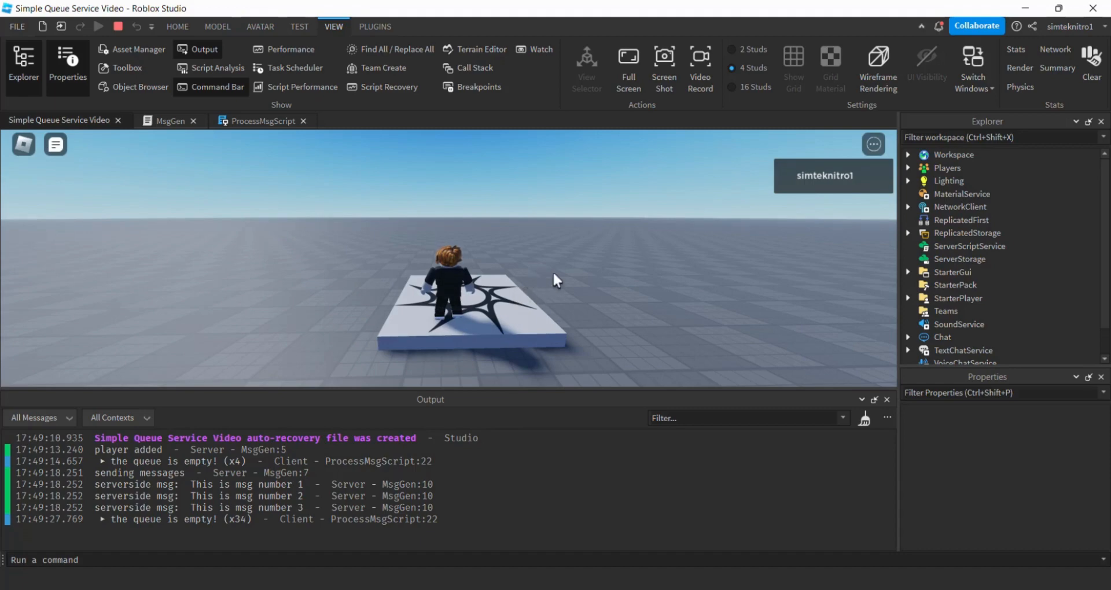
key("d")
key("s")
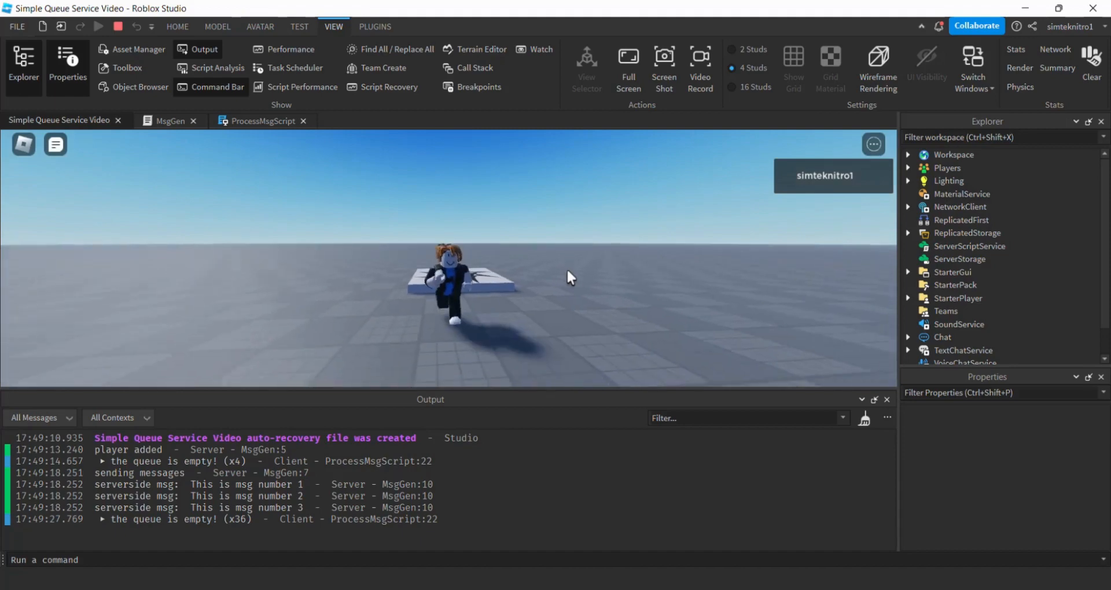